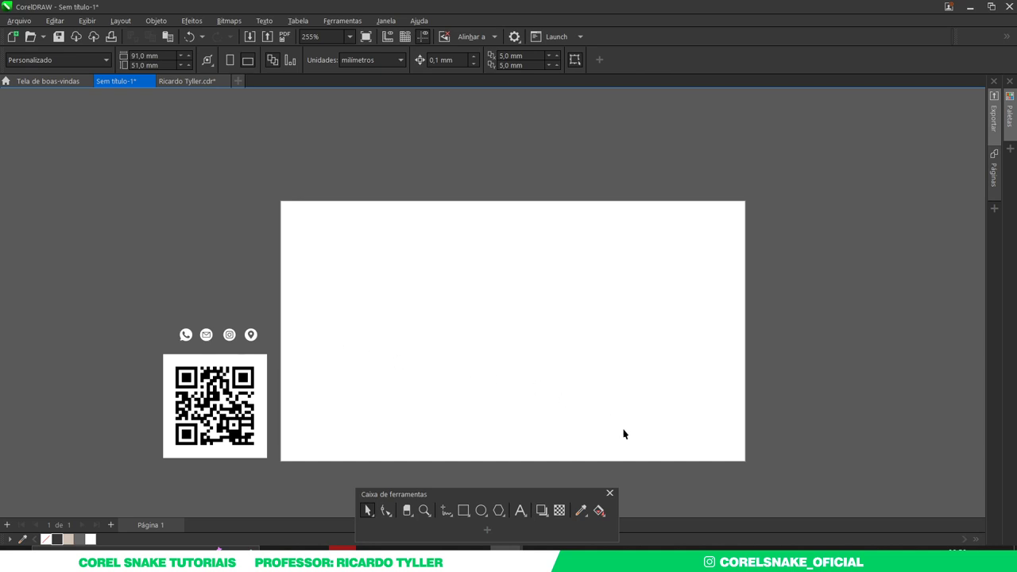
- Glance at the Photoshop card mockup, then return to CorelDRAW and bring up the logo presentation document
{"action": "left_click", "coordinate": [638, 549]}
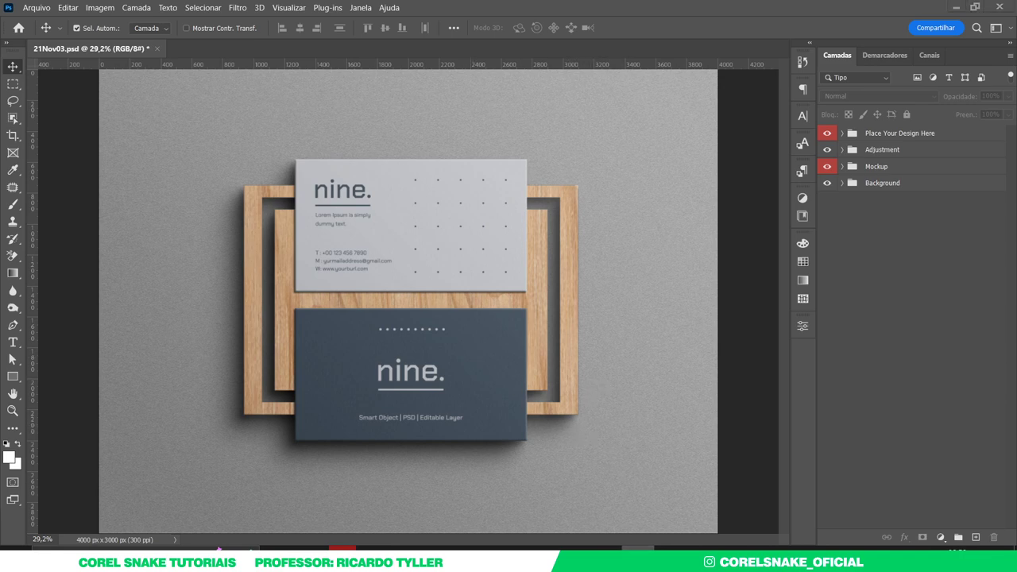
{"action": "left_click", "coordinate": [505, 547]}
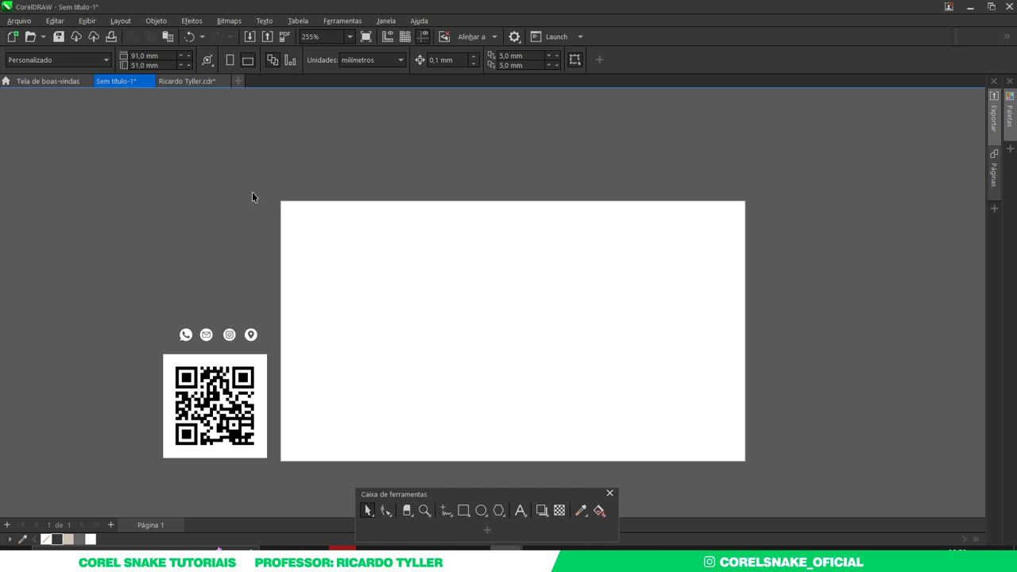
{"action": "left_click", "coordinate": [186, 81]}
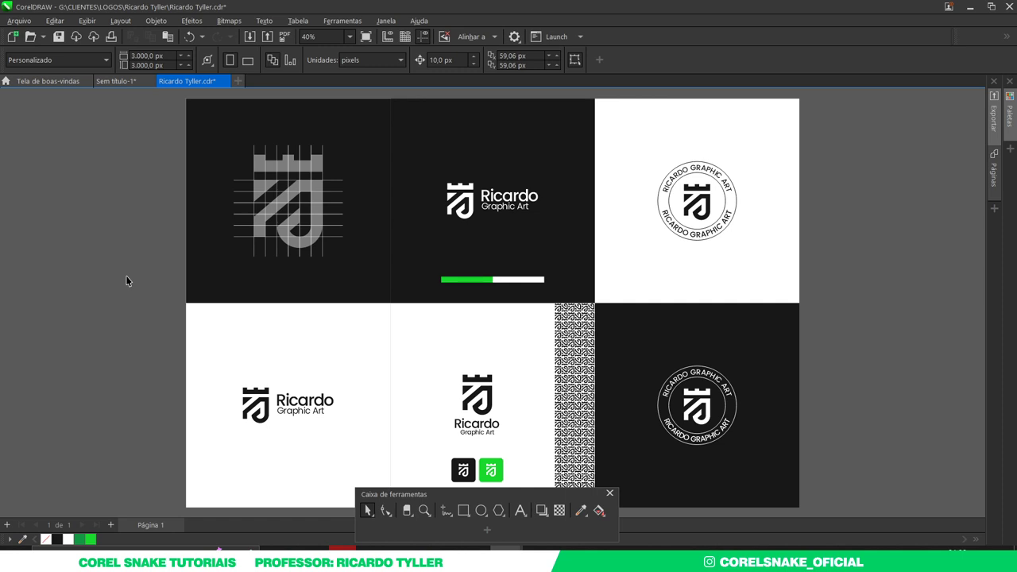
- Switch back to the untitled Sem título-1 business-card document with the blank 91 × 51 mm page
{"action": "left_click", "coordinate": [115, 81]}
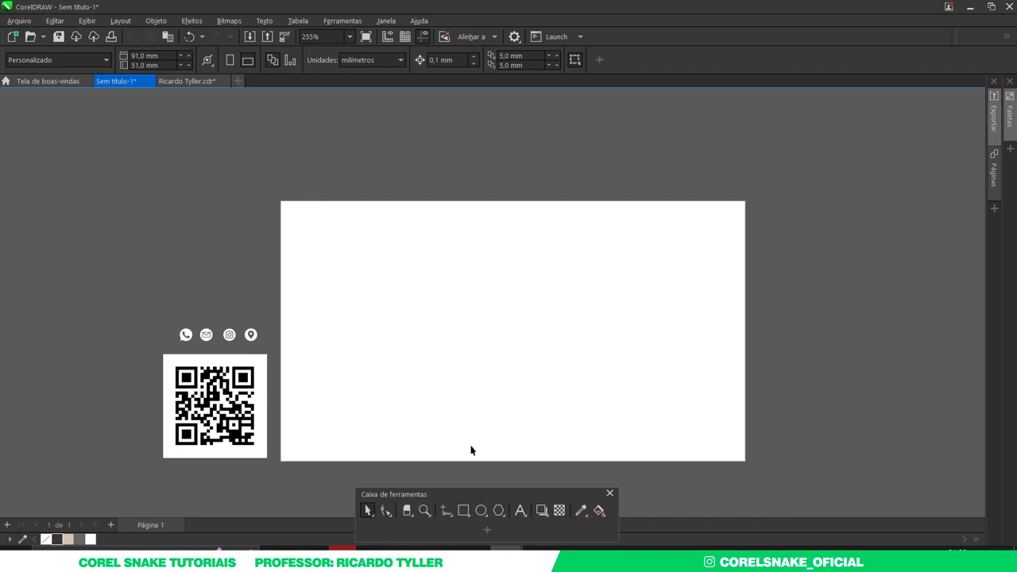
- Cover the card page with a page-sized dark grey rectangle without outline, then go to the logo presentation
{"action": "double_click", "coordinate": [466, 511]}
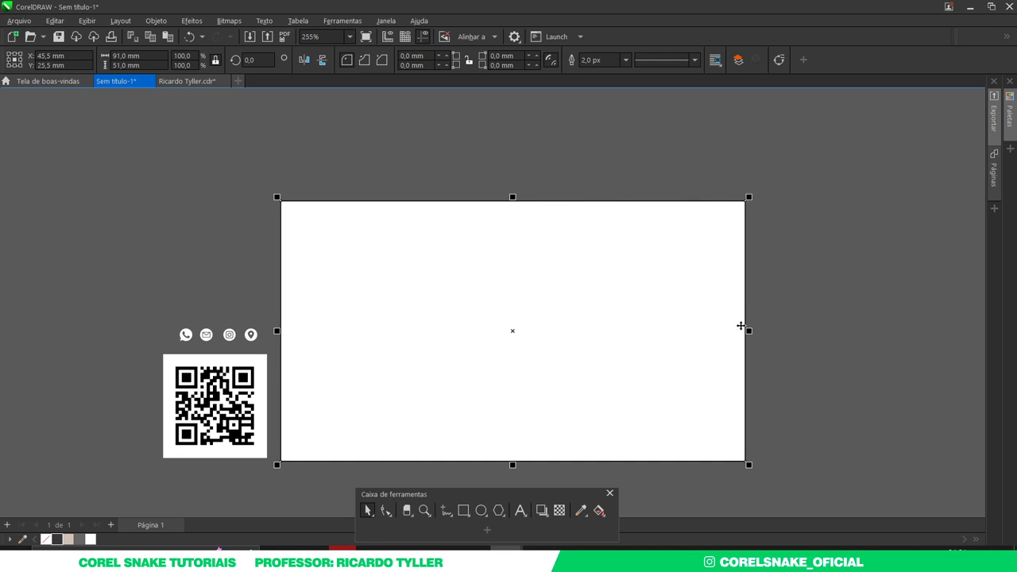
{"action": "left_click", "coordinate": [58, 538]}
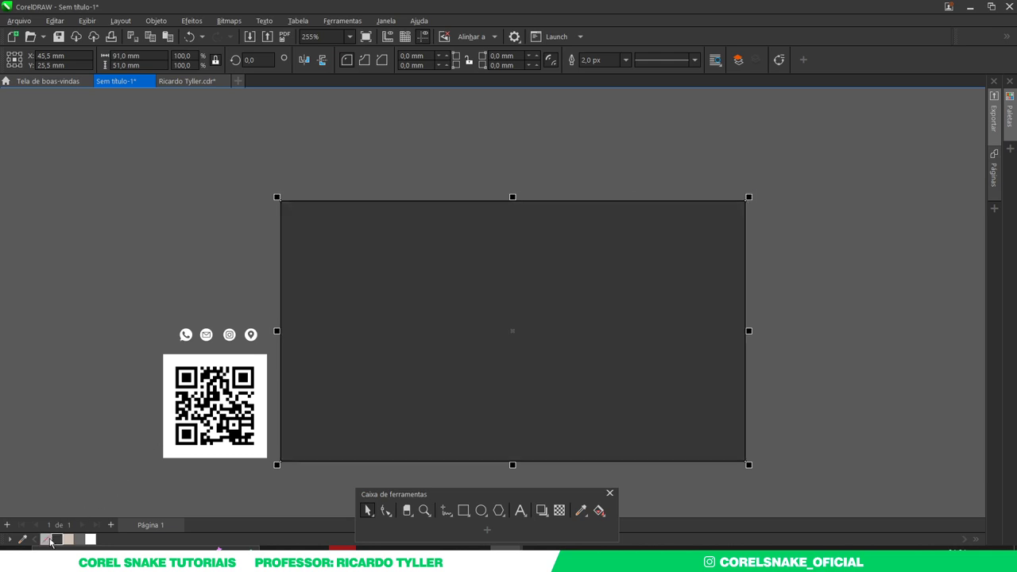
{"action": "right_click", "coordinate": [46, 539]}
{"action": "left_click", "coordinate": [809, 354]}
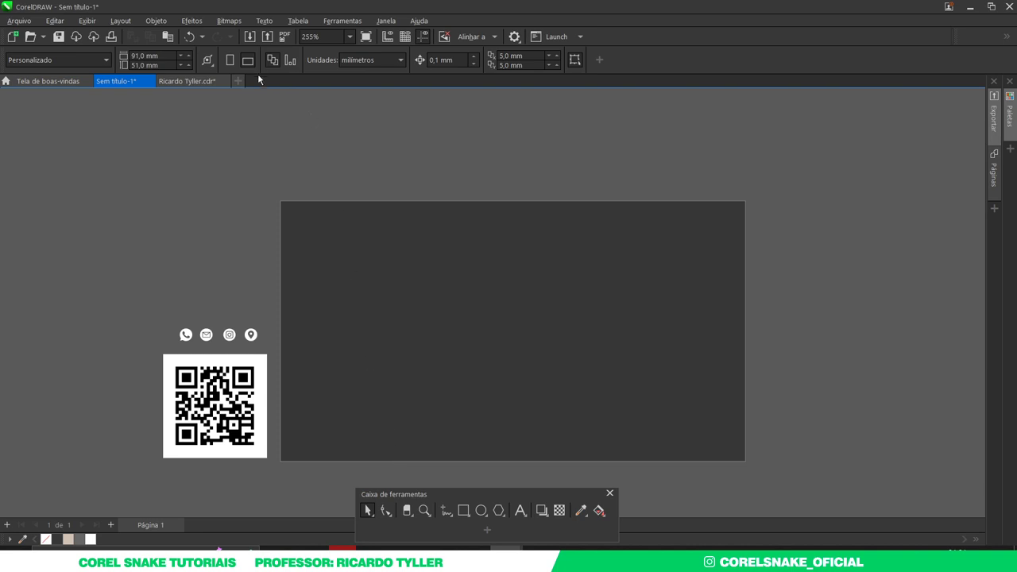
{"action": "left_click", "coordinate": [205, 81]}
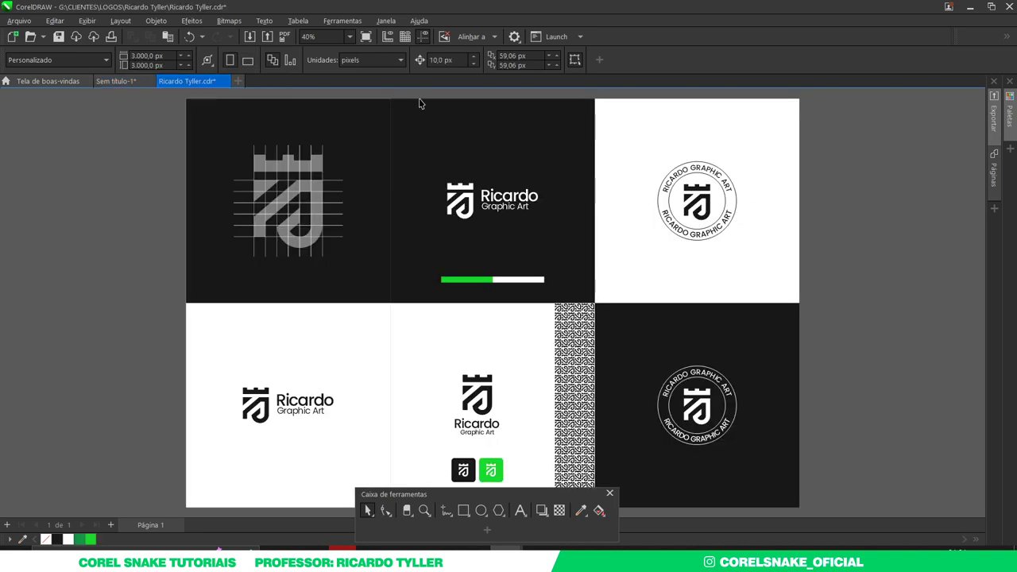
- Copy the white shield-and-wordmark logo and paste it into the business-card document
{"action": "left_click", "coordinate": [485, 201]}
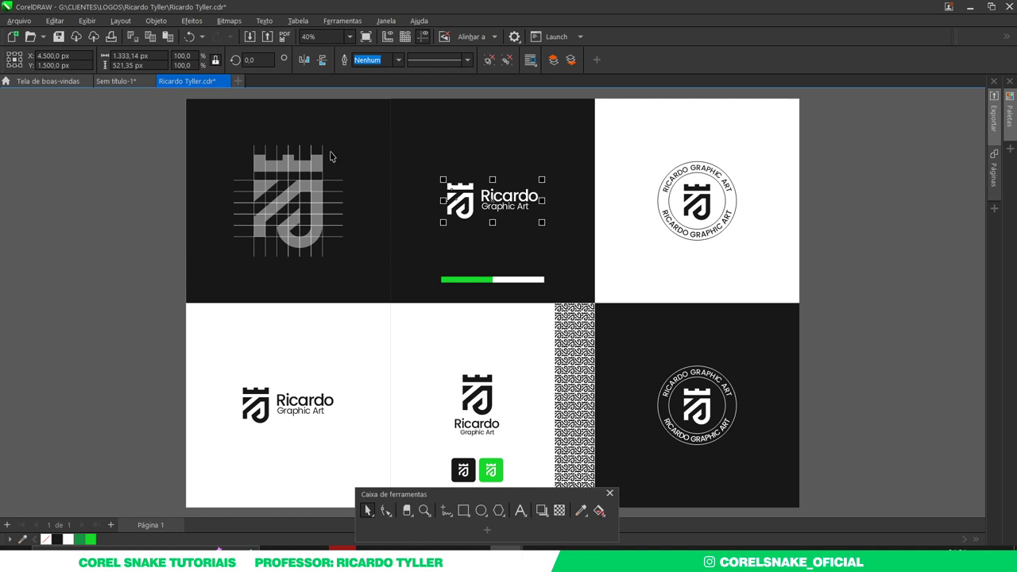
{"action": "key", "text": "ctrl+c"}
{"action": "left_click", "coordinate": [118, 81]}
{"action": "key", "text": "ctrl+v"}
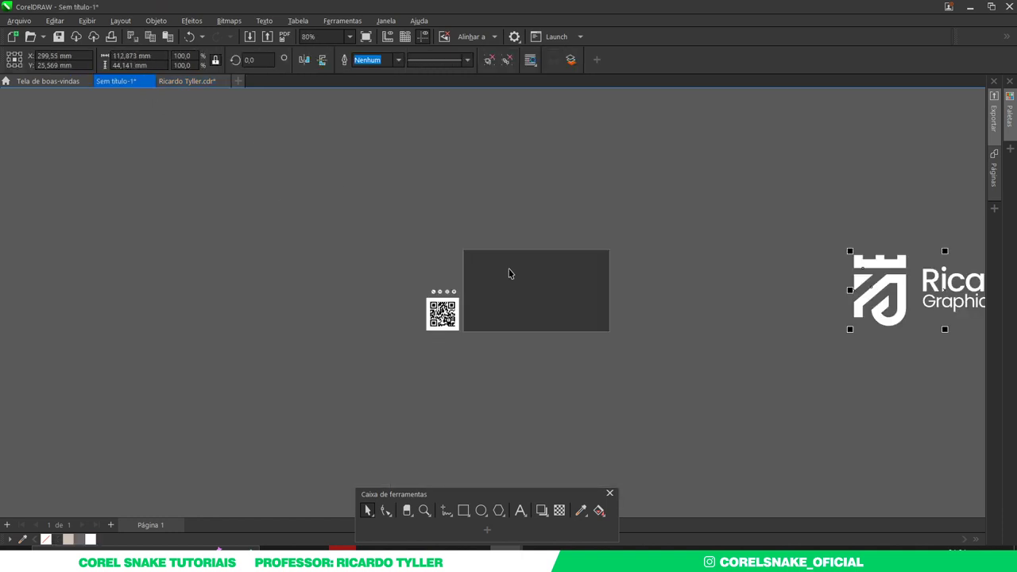
- Shrink the pasted logo above the dark card, ungroup it and select just the shield icon
{"action": "left_click_drag", "start_coordinate": [870, 296], "coordinate": [497, 375]}
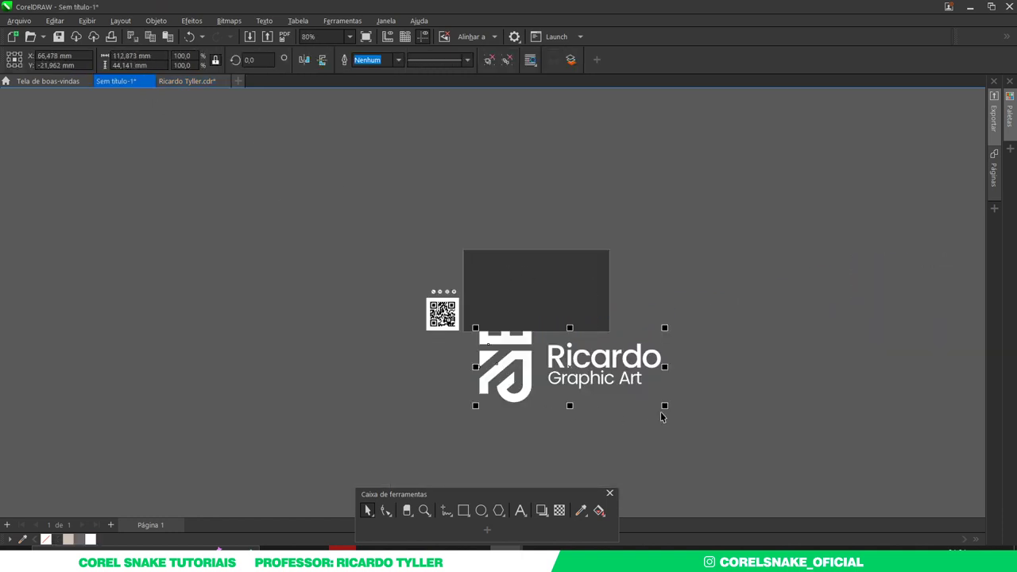
{"action": "left_click", "coordinate": [664, 413]}
{"action": "left_click", "coordinate": [647, 402]}
{"action": "left_click_drag", "start_coordinate": [664, 406], "coordinate": [559, 242]}
{"action": "scroll", "coordinate": [559, 243], "scroll_direction": "up", "scroll_amount": 3}
{"action": "scroll", "coordinate": [544, 265], "scroll_direction": "down", "scroll_amount": 1}
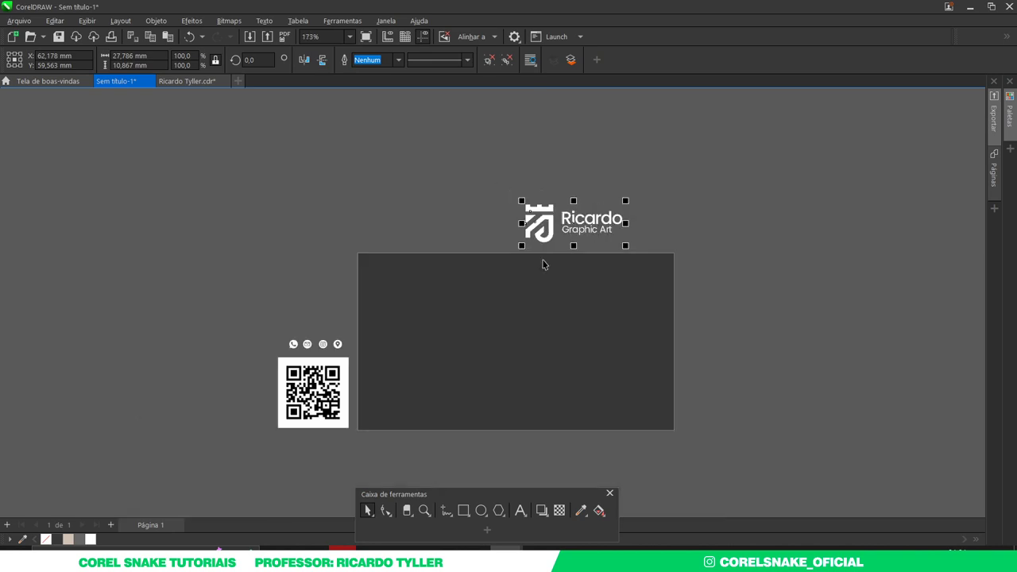
{"action": "key", "text": "ctrl+u"}
{"action": "left_click", "coordinate": [507, 191]}
{"action": "left_click_drag", "start_coordinate": [507, 190], "coordinate": [407, 296]}
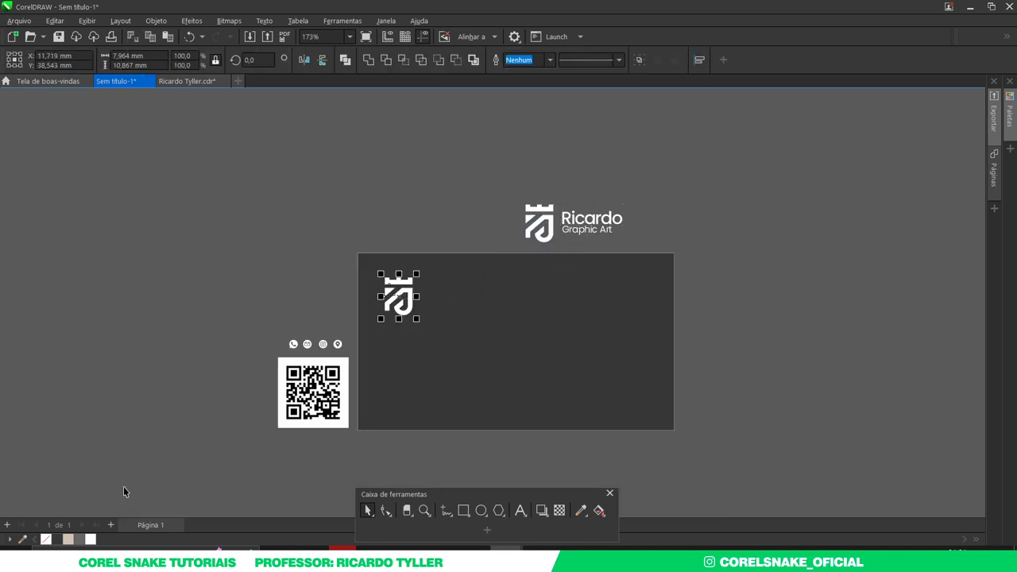
- Fill the shield icon beige and scale it down small
{"action": "left_click", "coordinate": [67, 540]}
{"action": "scroll", "coordinate": [397, 294], "scroll_direction": "up", "scroll_amount": 2}
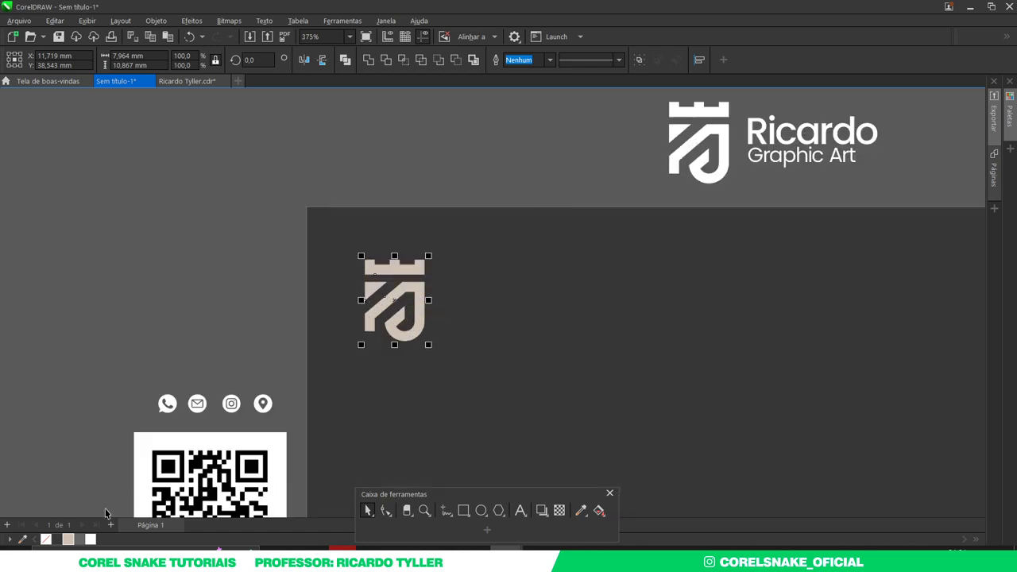
{"action": "left_click_drag", "start_coordinate": [429, 344], "coordinate": [342, 251]}
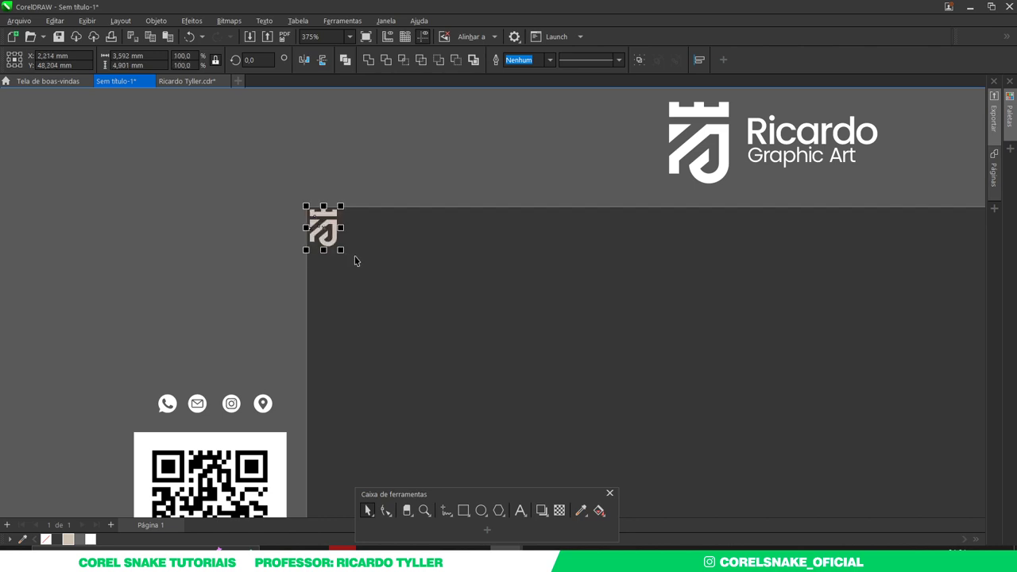
- Repeat copies of the beige shield in a row along the card's top edge
{"action": "scroll", "coordinate": [320, 229], "scroll_direction": "up", "scroll_amount": 3}
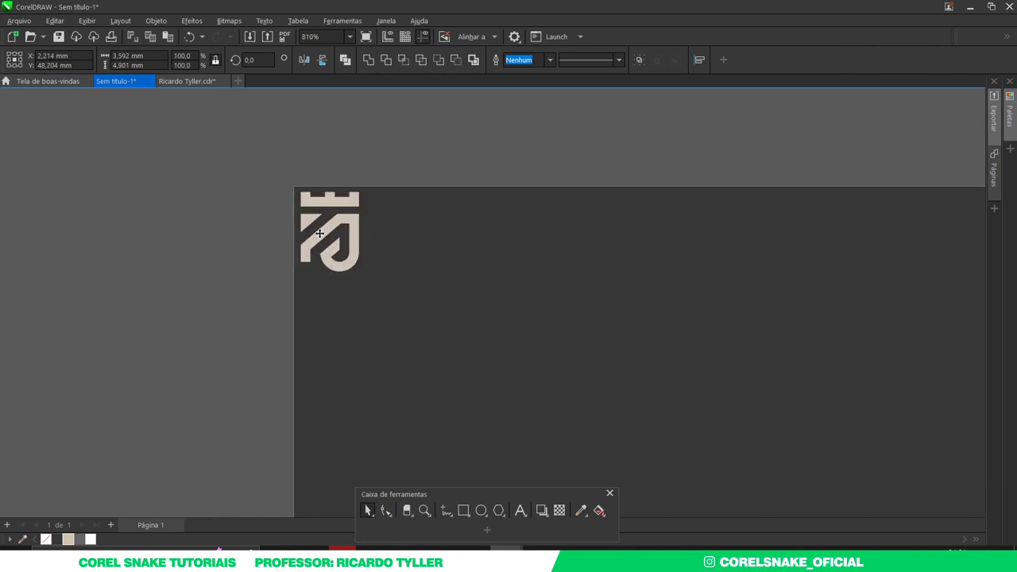
{"action": "left_click_drag", "start_coordinate": [320, 233], "coordinate": [383, 231]}
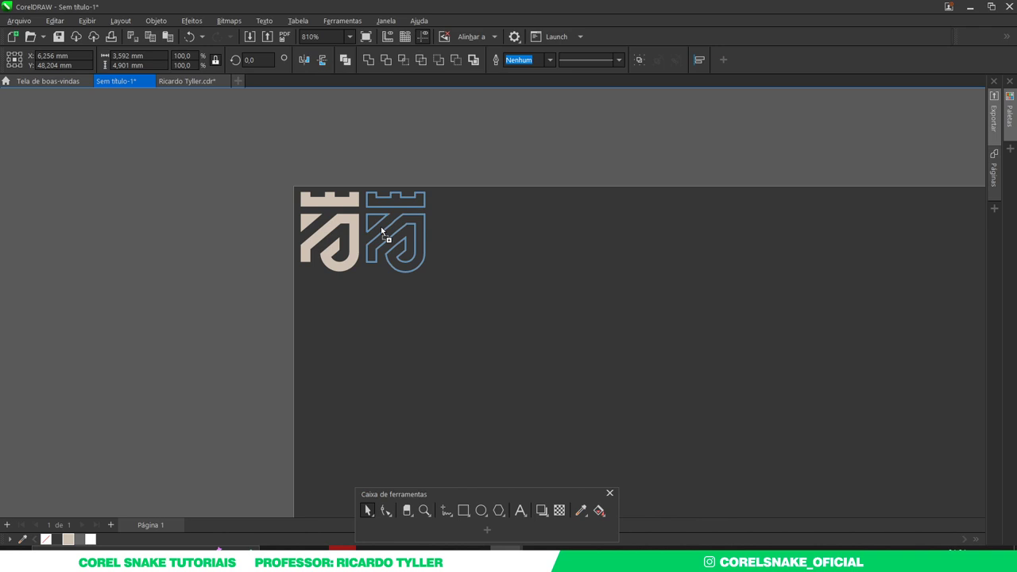
{"action": "left_click_drag", "start_coordinate": [382, 230], "coordinate": [383, 231]}
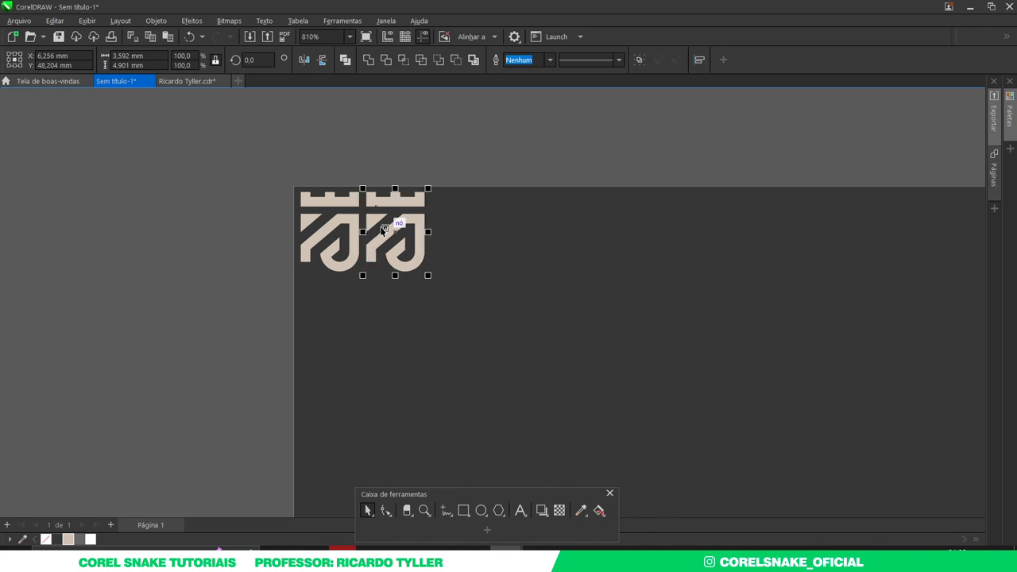
{"action": "key", "text": "ctrl+r"}
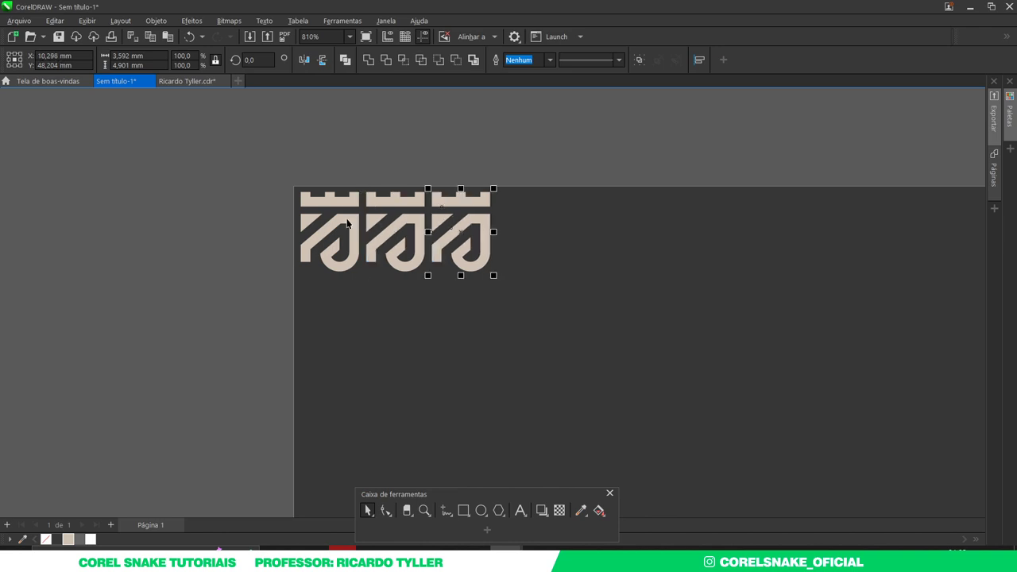
{"action": "scroll", "coordinate": [296, 232], "scroll_direction": "down", "scroll_amount": 5}
{"action": "key", "text": "ctrl+r"}
{"action": "key", "text": "ctrl+r"}
{"action": "key", "text": "ctrl+r"}
{"action": "key", "text": "ctrl+r"}
{"action": "key", "text": "ctrl+r"}
{"action": "key", "text": "ctrl+r"}
{"action": "key", "text": "ctrl+r"}
{"action": "key", "text": "ctrl+r"}
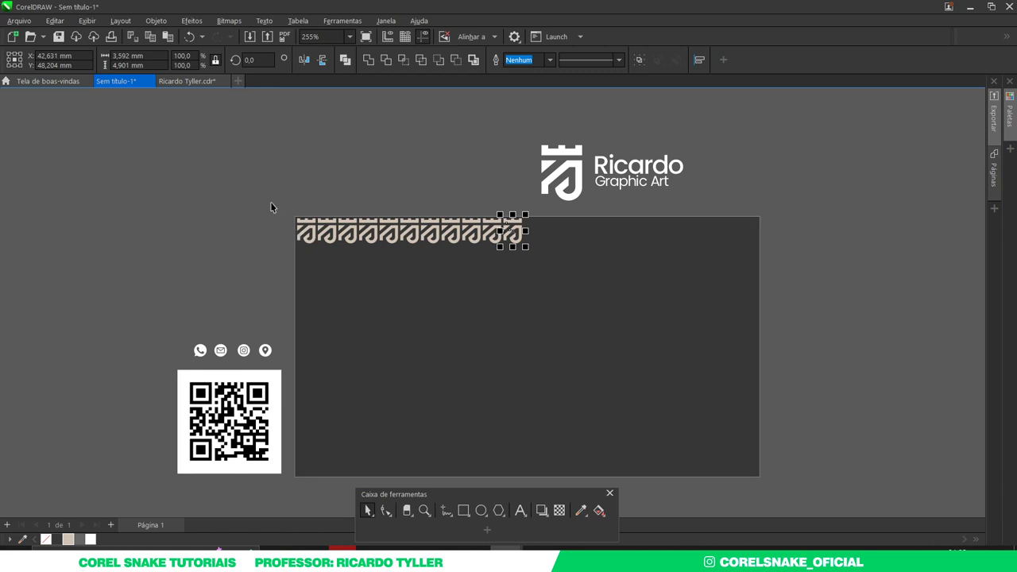
- Duplicate the shield row downward several times into a tall beige pattern block
{"action": "left_click_drag", "start_coordinate": [271, 204], "coordinate": [532, 294]}
{"action": "scroll", "coordinate": [366, 256], "scroll_direction": "up", "scroll_amount": 3}
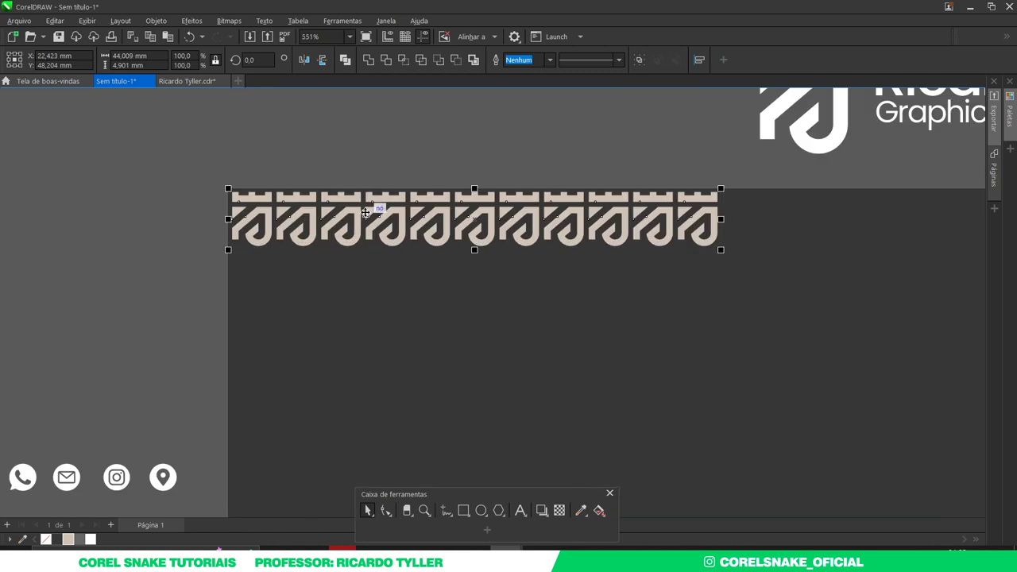
{"action": "left_click_drag", "start_coordinate": [367, 198], "coordinate": [381, 256]}
{"action": "right_click", "coordinate": [381, 256]}
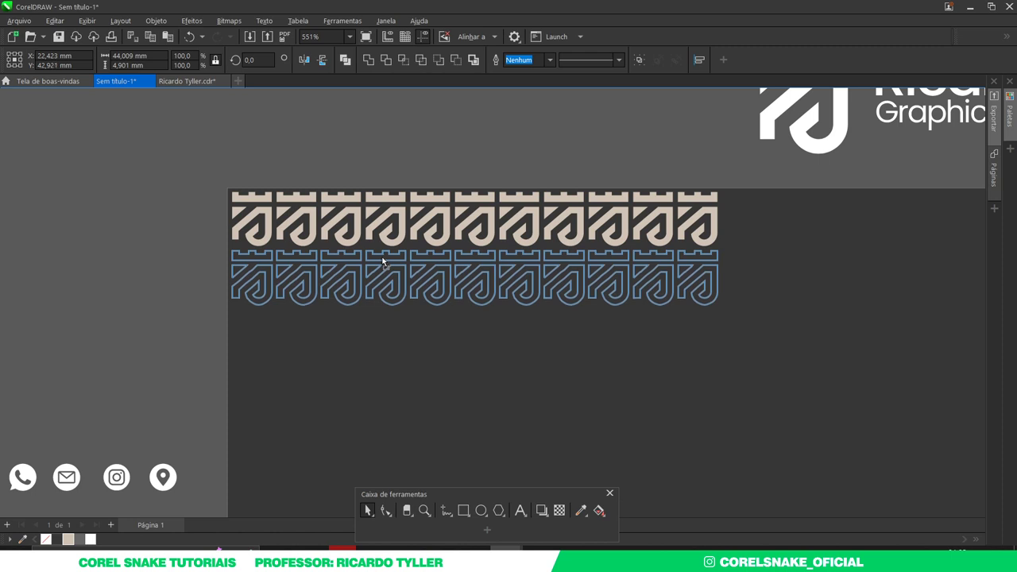
{"action": "scroll", "coordinate": [383, 256], "scroll_direction": "down", "scroll_amount": 2}
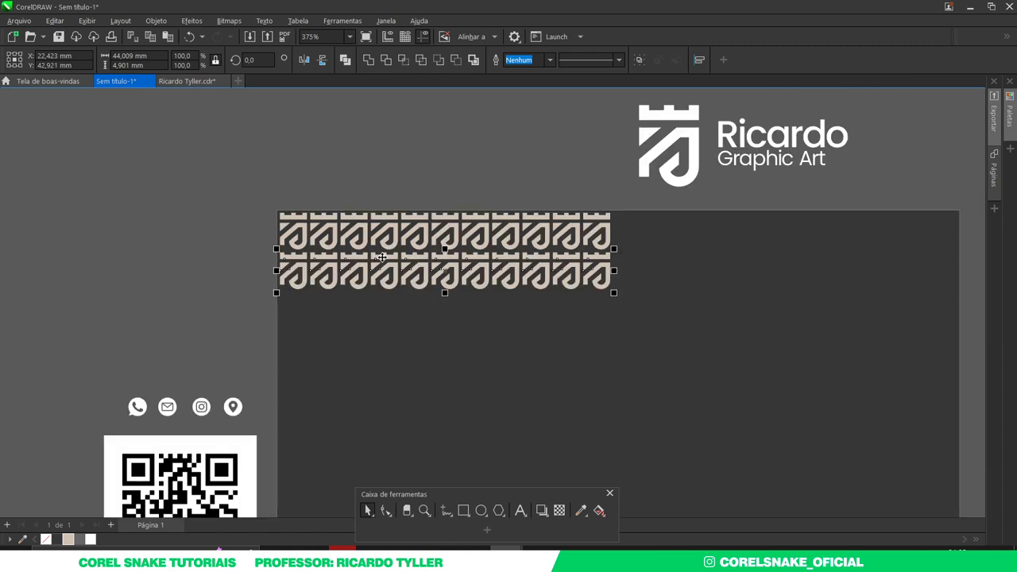
{"action": "key", "text": "ctrl+r"}
{"action": "key", "text": "ctrl+r"}
{"action": "scroll", "coordinate": [382, 256], "scroll_direction": "down", "scroll_amount": 6}
{"action": "key", "text": "ctrl+r"}
{"action": "key", "text": "ctrl+r"}
{"action": "key", "text": "ctrl+r"}
{"action": "key", "text": "ctrl+r"}
{"action": "key", "text": "ctrl+r"}
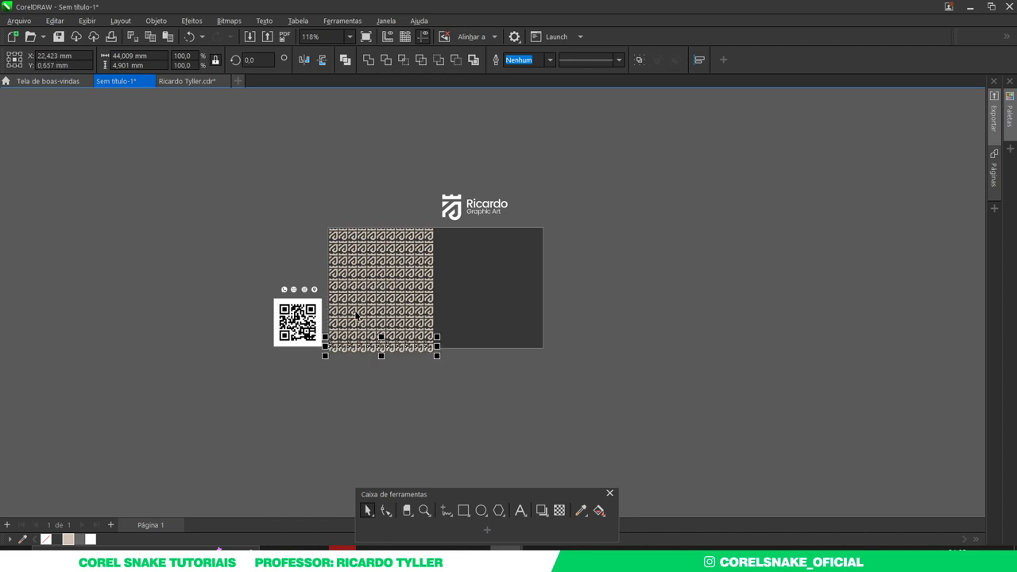
{"action": "key", "text": "ctrl+r"}
{"action": "key", "text": "ctrl+r"}
{"action": "scroll", "coordinate": [355, 314], "scroll_direction": "up", "scroll_amount": 2}
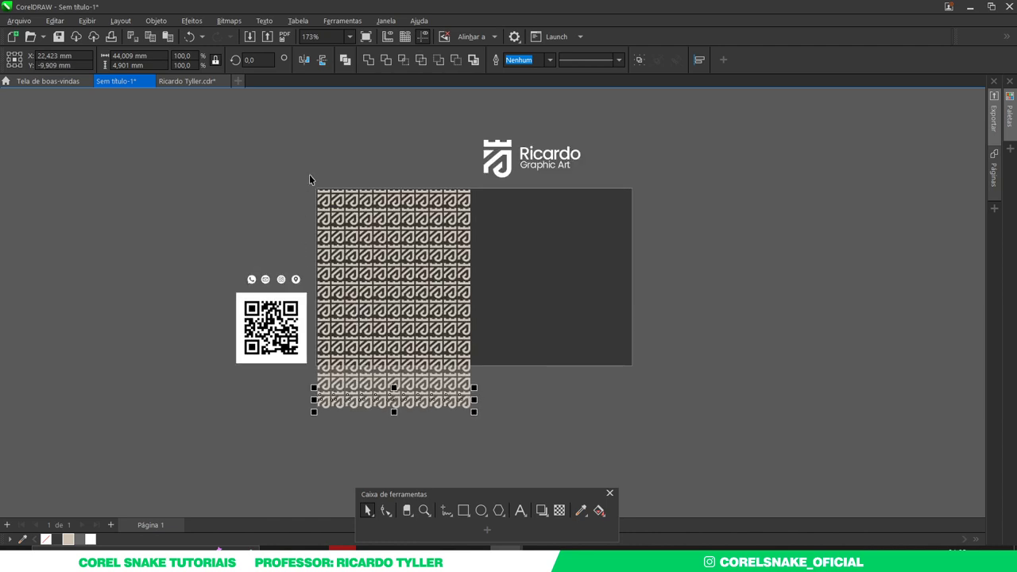
- Scale the whole pattern block down slightly to about 42 × 61 mm, then select the dark card rectangle
{"action": "left_click_drag", "start_coordinate": [310, 179], "coordinate": [480, 457]}
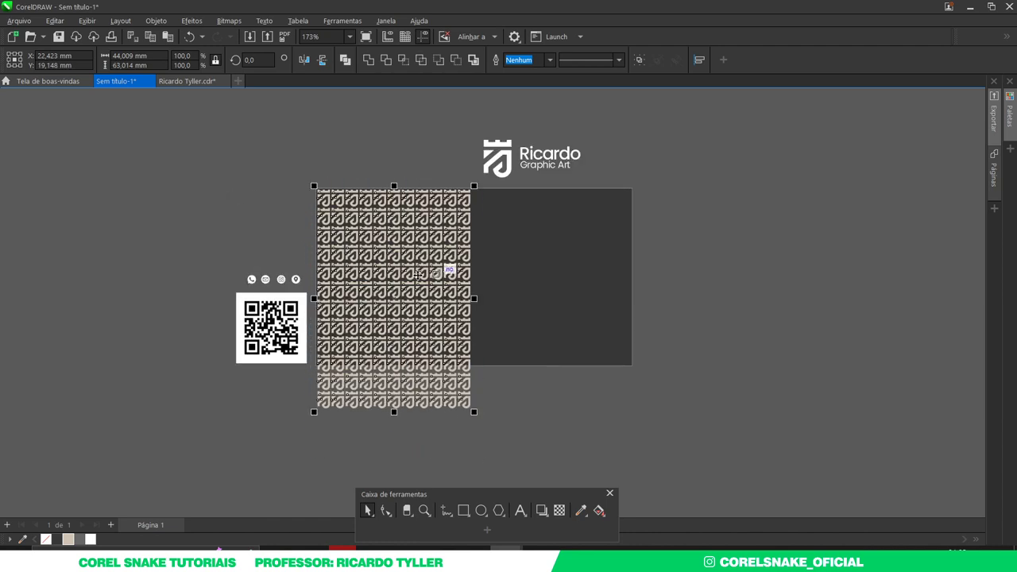
{"action": "scroll", "coordinate": [388, 317], "scroll_direction": "up", "scroll_amount": 2}
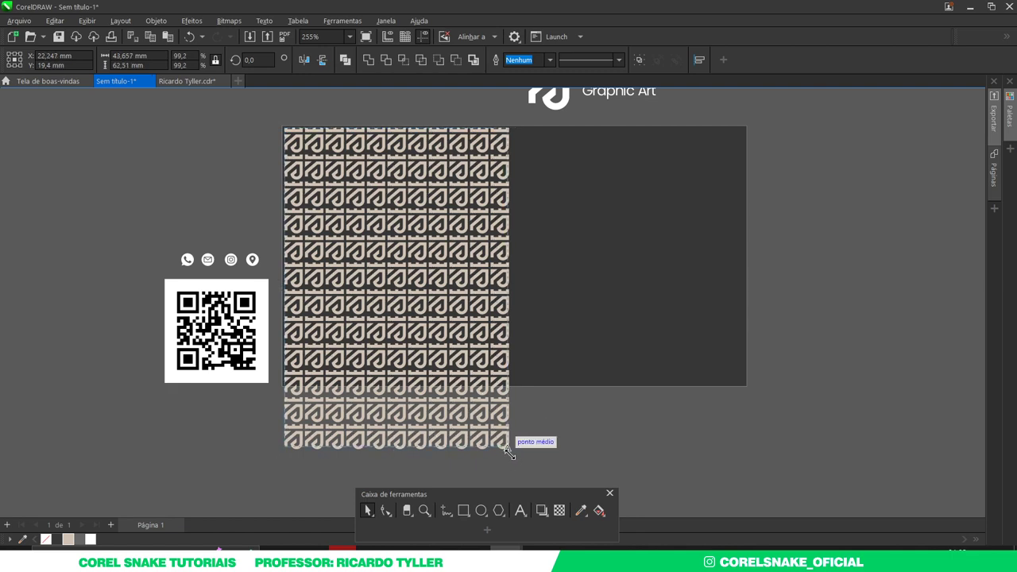
{"action": "left_click_drag", "start_coordinate": [510, 453], "coordinate": [510, 456]}
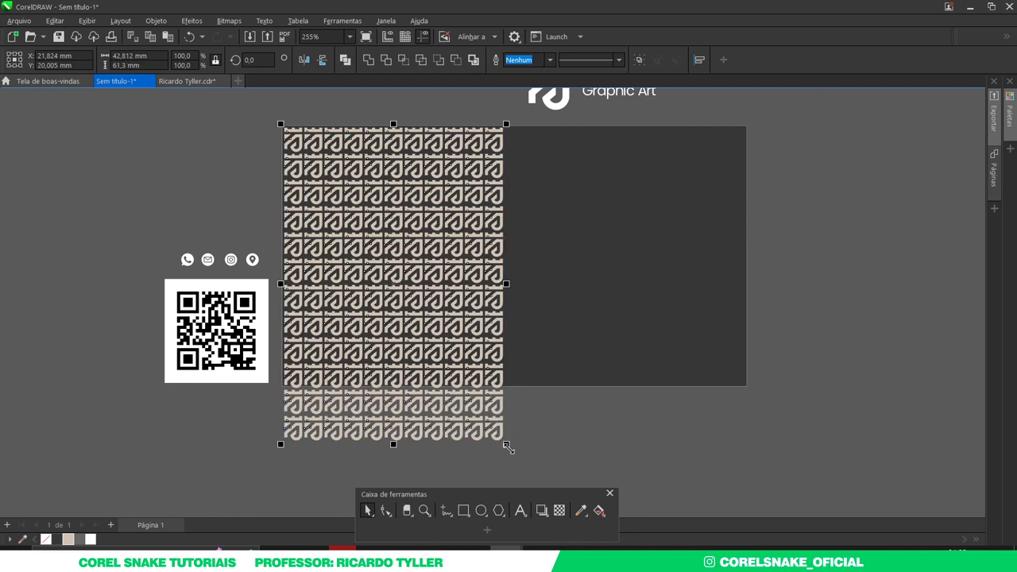
{"action": "left_click_drag", "start_coordinate": [507, 448], "coordinate": [502, 443]}
{"action": "scroll", "coordinate": [503, 439], "scroll_direction": "up", "scroll_amount": 2}
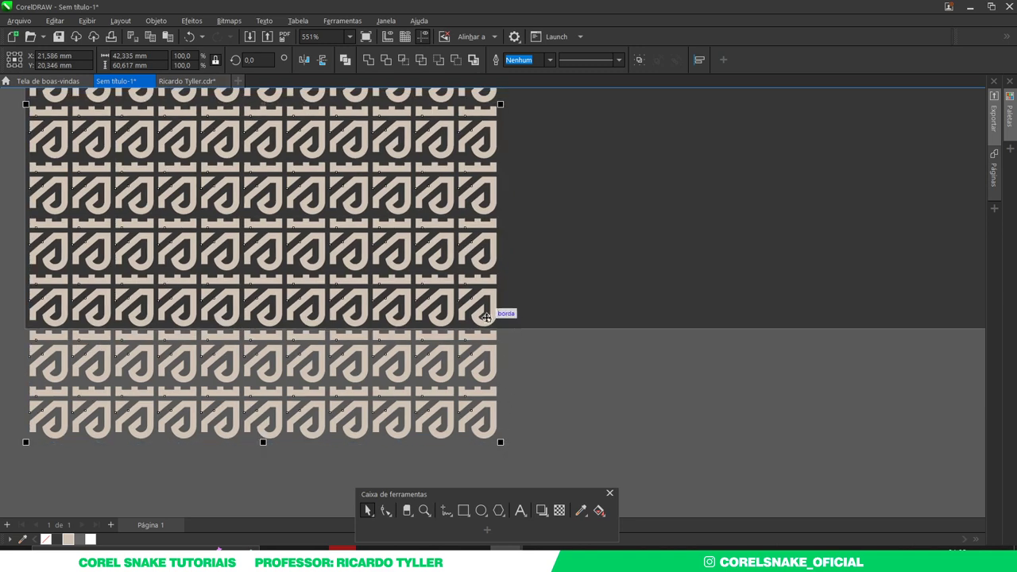
{"action": "scroll", "coordinate": [130, 290], "scroll_direction": "down", "scroll_amount": 4}
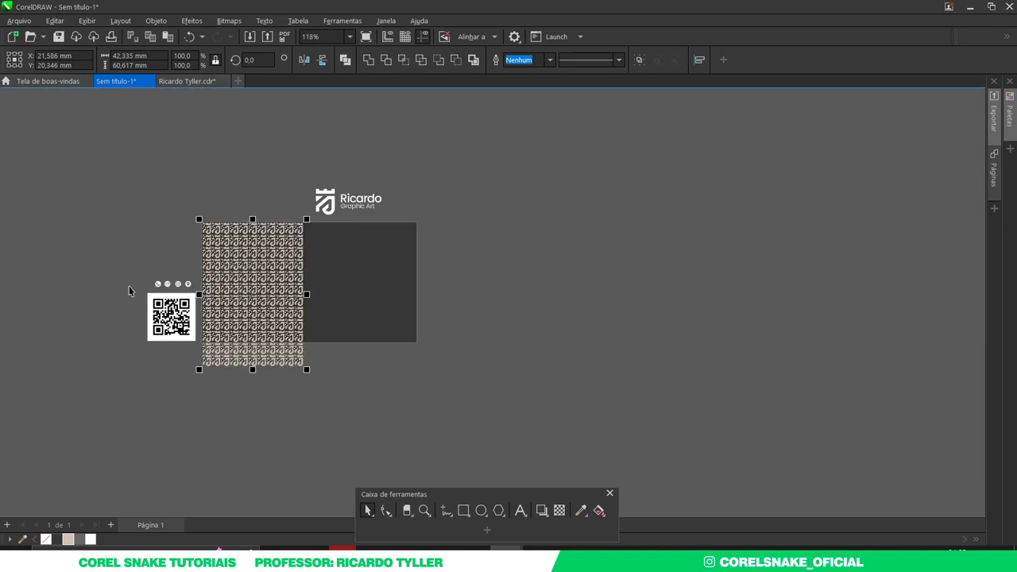
{"action": "scroll", "coordinate": [130, 290], "scroll_direction": "up", "scroll_amount": 2}
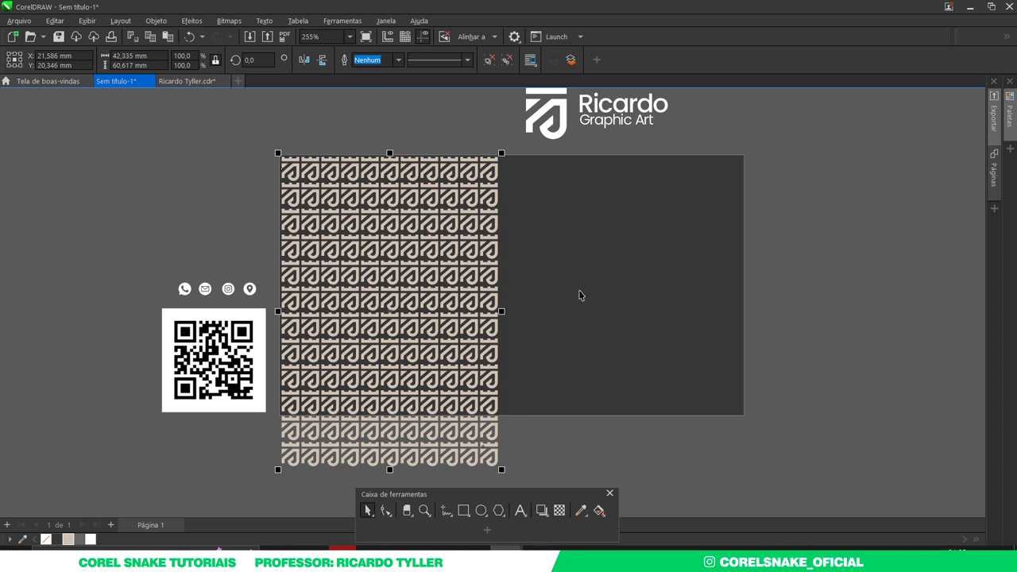
{"action": "left_click", "coordinate": [588, 288]}
- Narrow the dark rectangle to the card's left section and bring it in front of the pattern
{"action": "left_click_drag", "start_coordinate": [745, 287], "coordinate": [505, 288]}
{"action": "key", "text": "shift+Page_Up"}
{"action": "scroll", "coordinate": [500, 307], "scroll_direction": "up", "scroll_amount": 2}
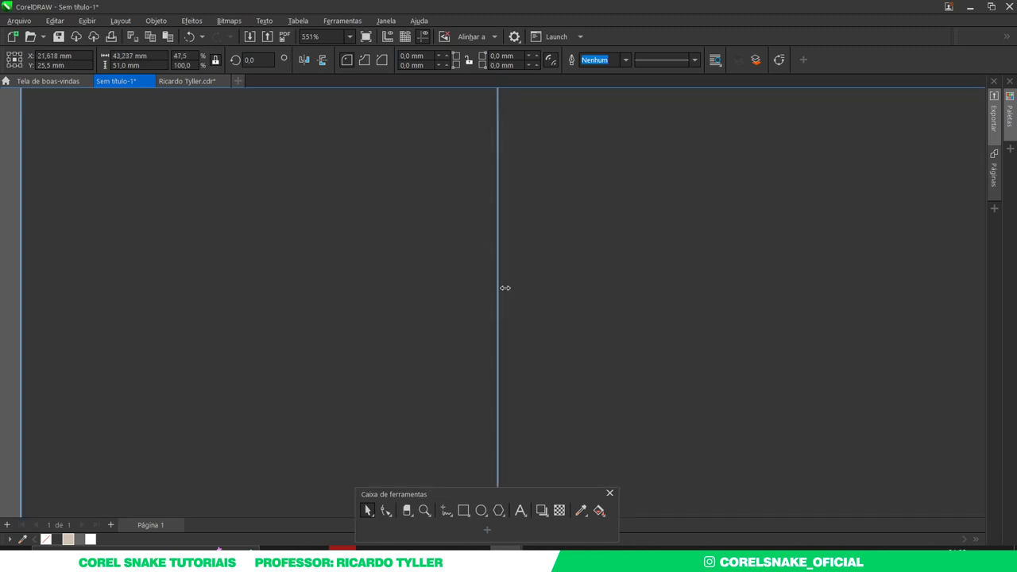
{"action": "scroll", "coordinate": [469, 268], "scroll_direction": "down", "scroll_amount": 2}
{"action": "scroll", "coordinate": [467, 322], "scroll_direction": "up", "scroll_amount": 4}
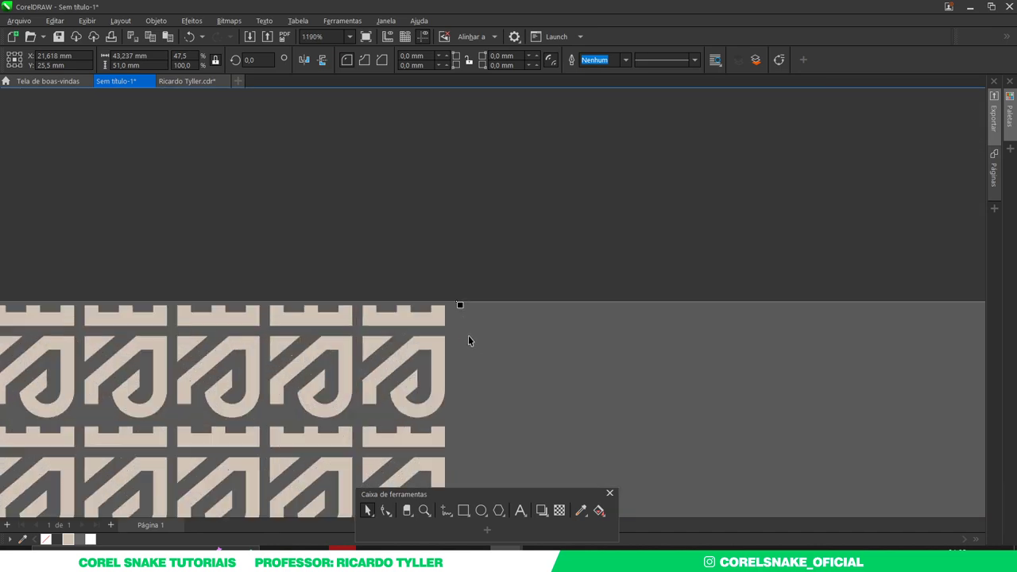
{"action": "scroll", "coordinate": [468, 341], "scroll_direction": "down", "scroll_amount": 6}
- PowerClip the beige shield pattern inside the dark rectangle
{"action": "left_click", "coordinate": [426, 335]}
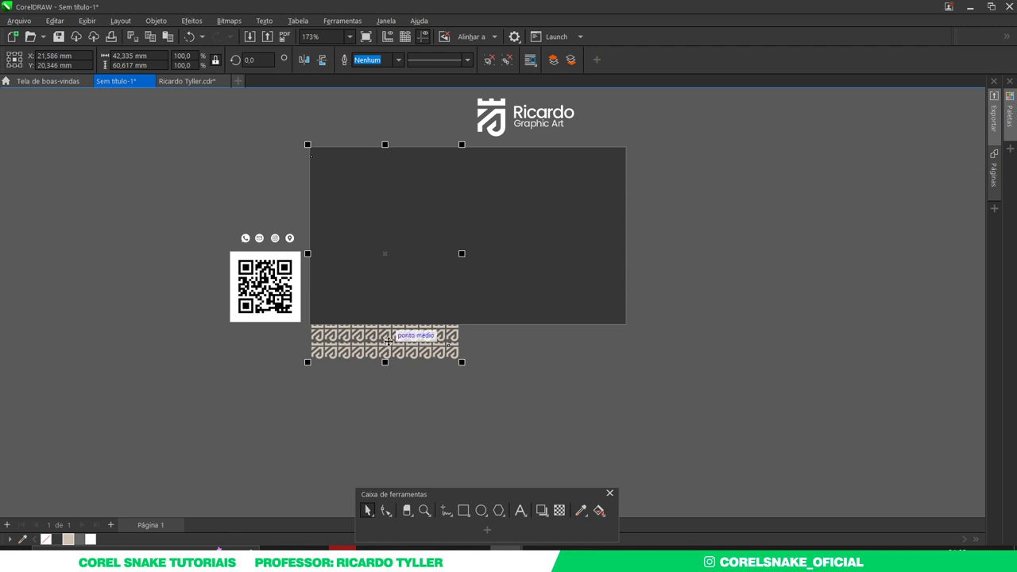
{"action": "right_click", "coordinate": [387, 343]}
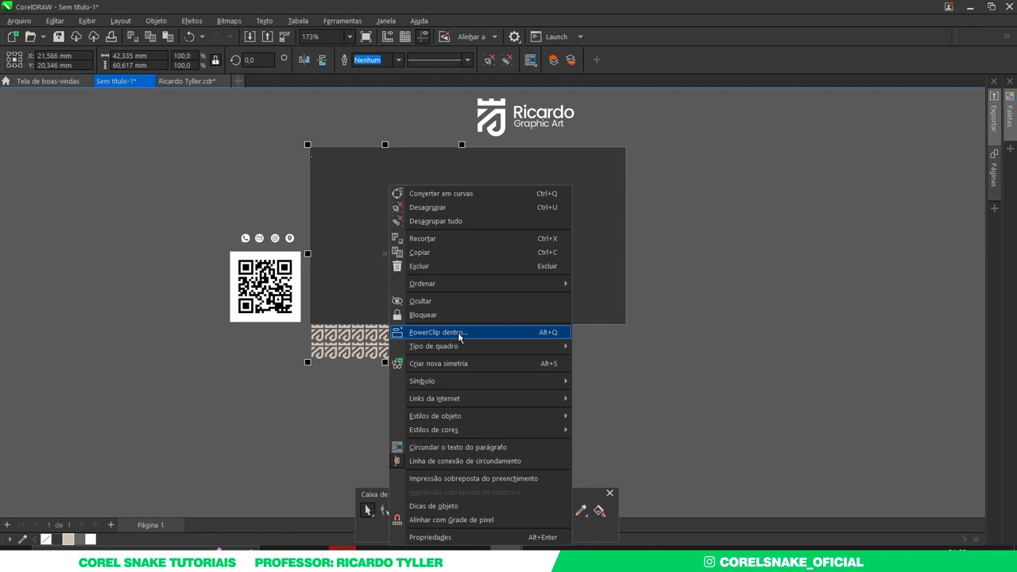
{"action": "left_click", "coordinate": [459, 338]}
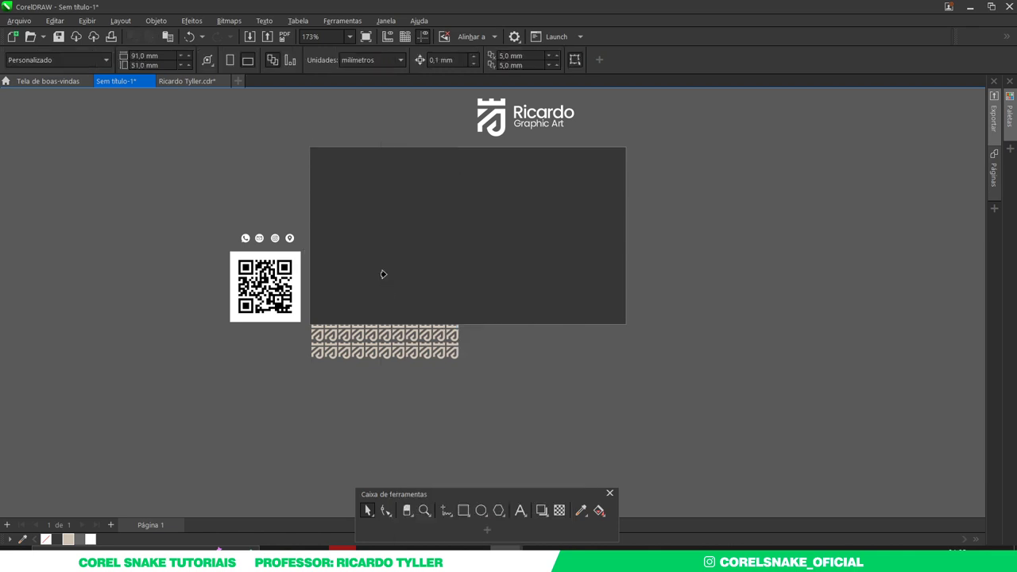
{"action": "left_click", "coordinate": [369, 218]}
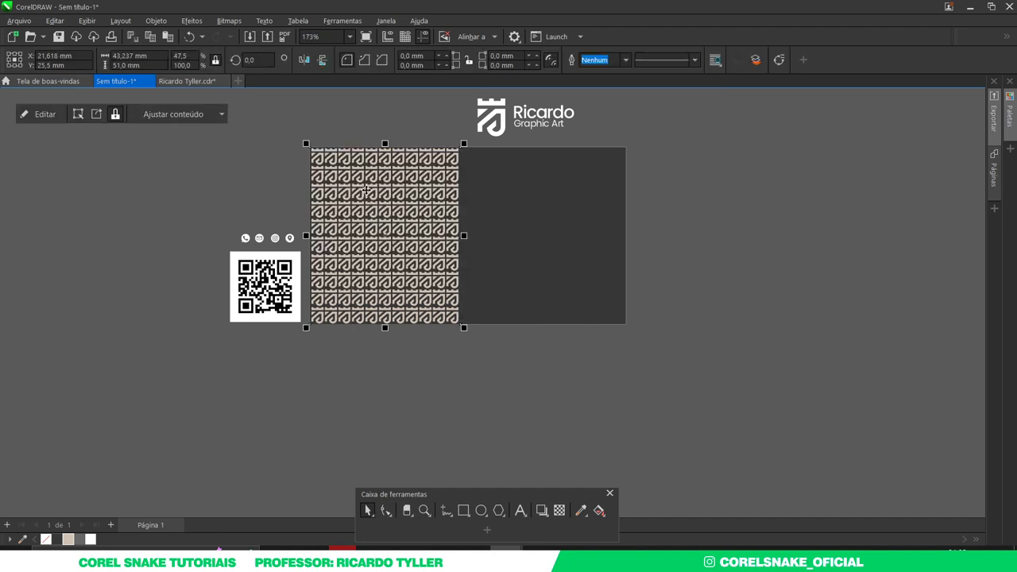
{"action": "scroll", "coordinate": [370, 194], "scroll_direction": "up", "scroll_amount": 2}
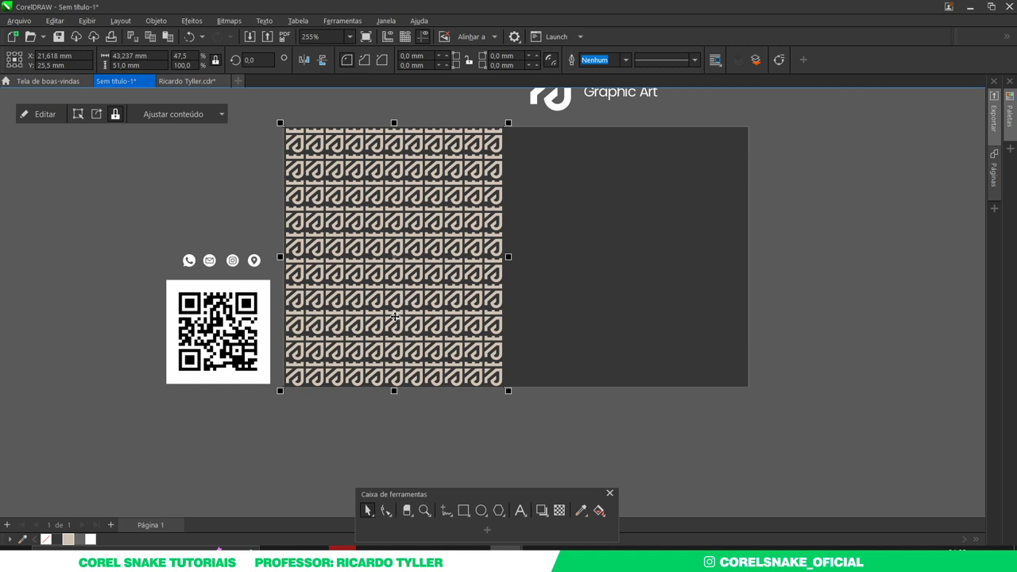
- Pull the clip frame's right-edge nodes inward to narrow the pattern panel
{"action": "left_click", "coordinate": [386, 510]}
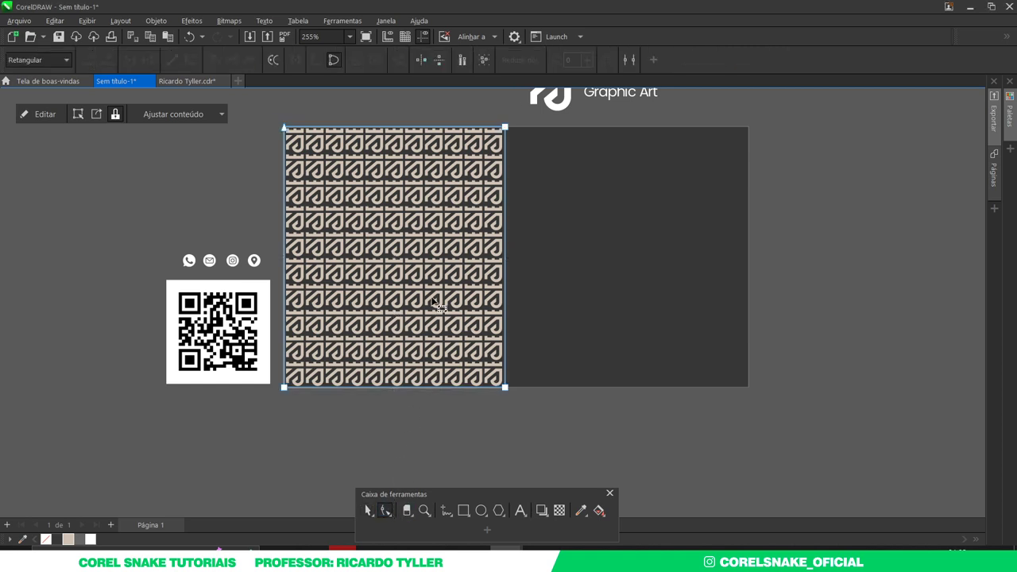
{"action": "left_click_drag", "start_coordinate": [485, 115], "coordinate": [578, 445]}
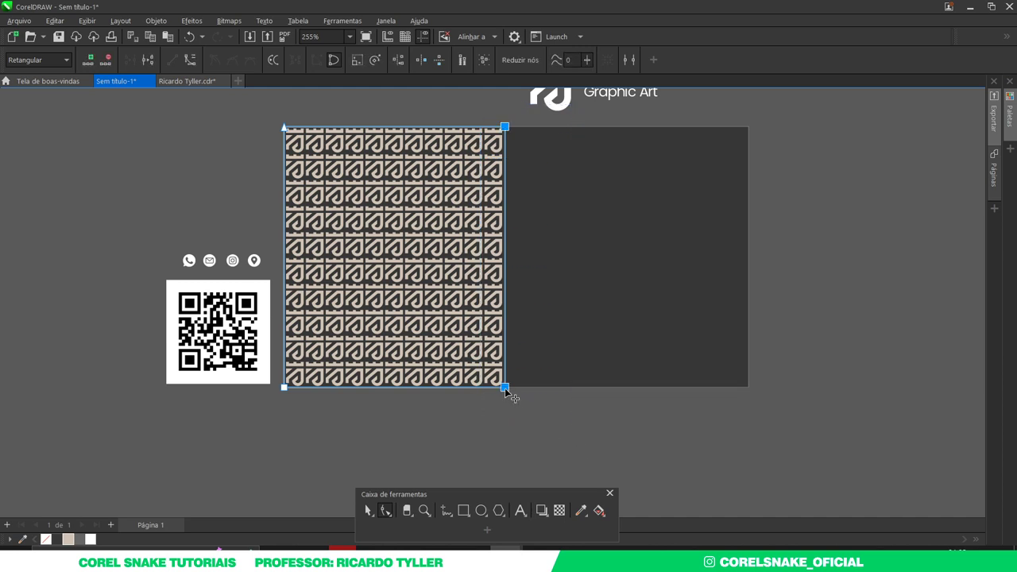
{"action": "left_click_drag", "start_coordinate": [505, 388], "coordinate": [464, 388]}
{"action": "scroll", "coordinate": [427, 407], "scroll_direction": "down", "scroll_amount": 2}
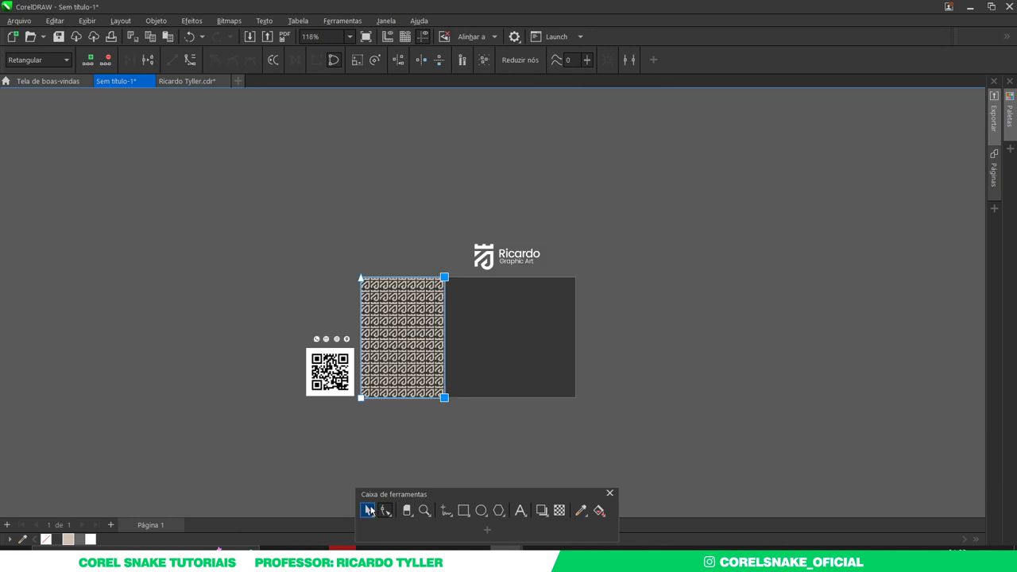
{"action": "left_click", "coordinate": [370, 510]}
{"action": "scroll", "coordinate": [448, 332], "scroll_direction": "up", "scroll_amount": 1}
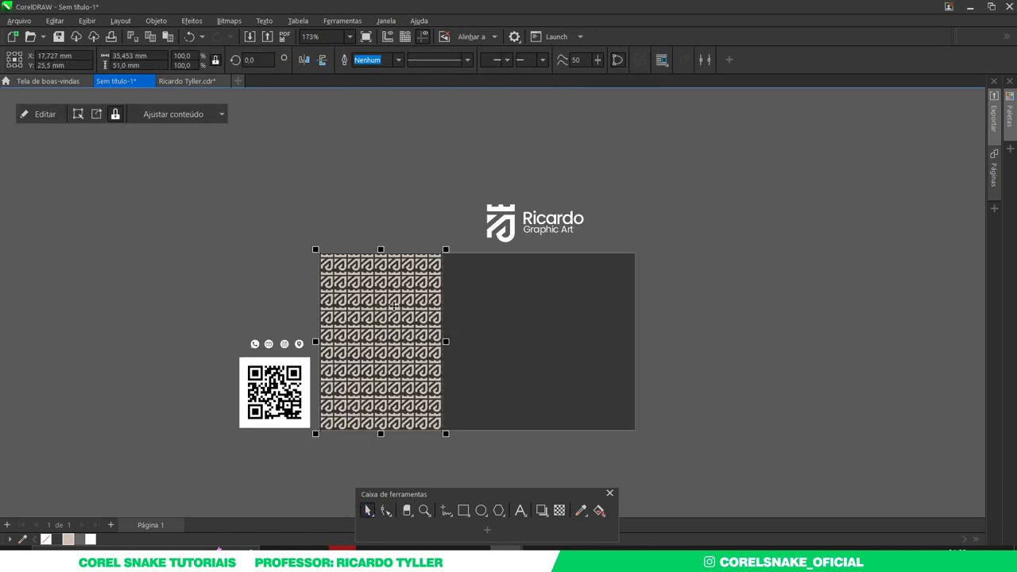
{"action": "left_click", "coordinate": [699, 351]}
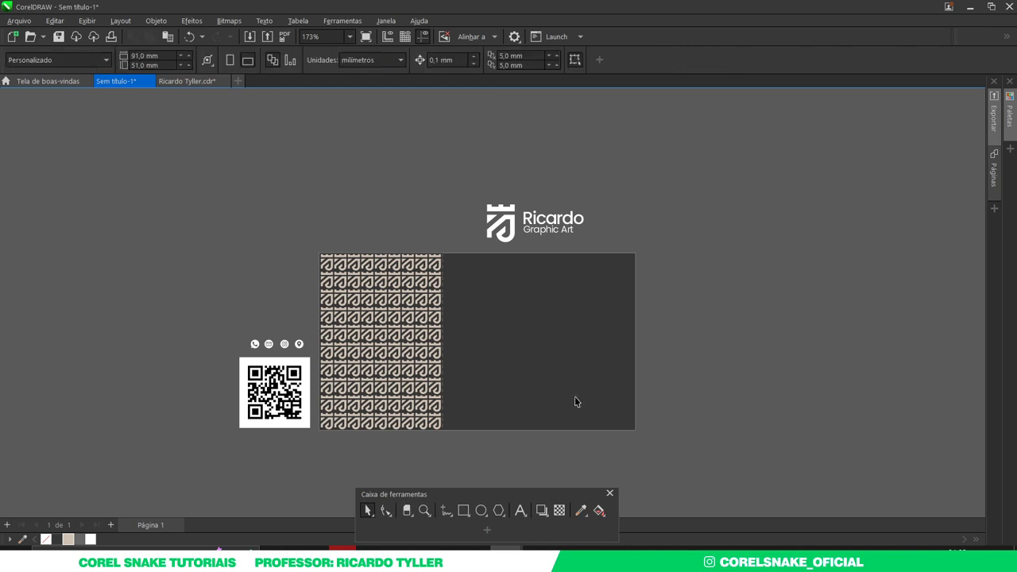
{"action": "scroll", "coordinate": [577, 402], "scroll_direction": "up", "scroll_amount": 3}
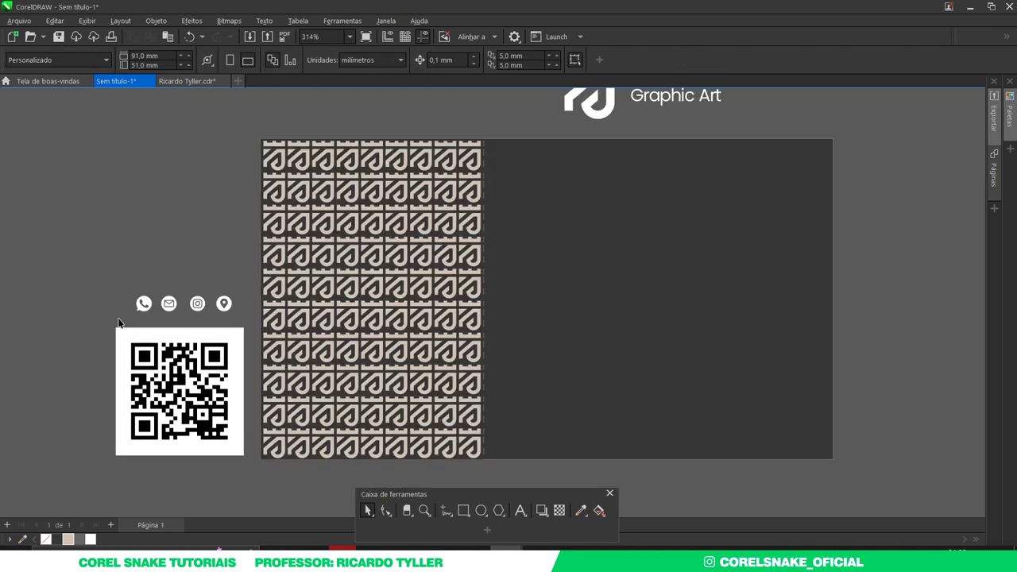
- Drag the frame's right-edge nodes again so they snap to the card edge
{"action": "left_click", "coordinate": [345, 309]}
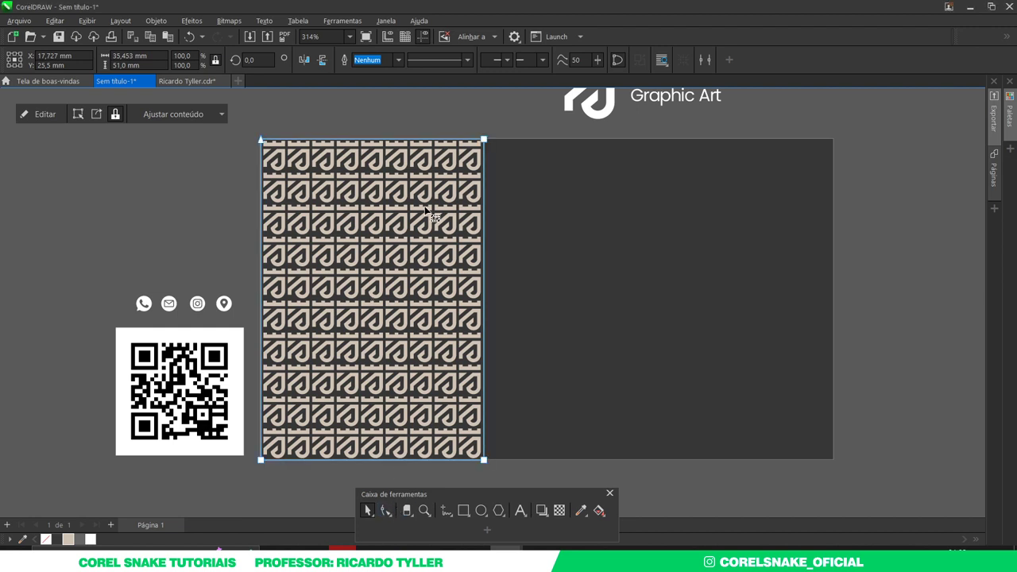
{"action": "key", "text": "F10"}
{"action": "left_click_drag", "start_coordinate": [450, 109], "coordinate": [508, 459]}
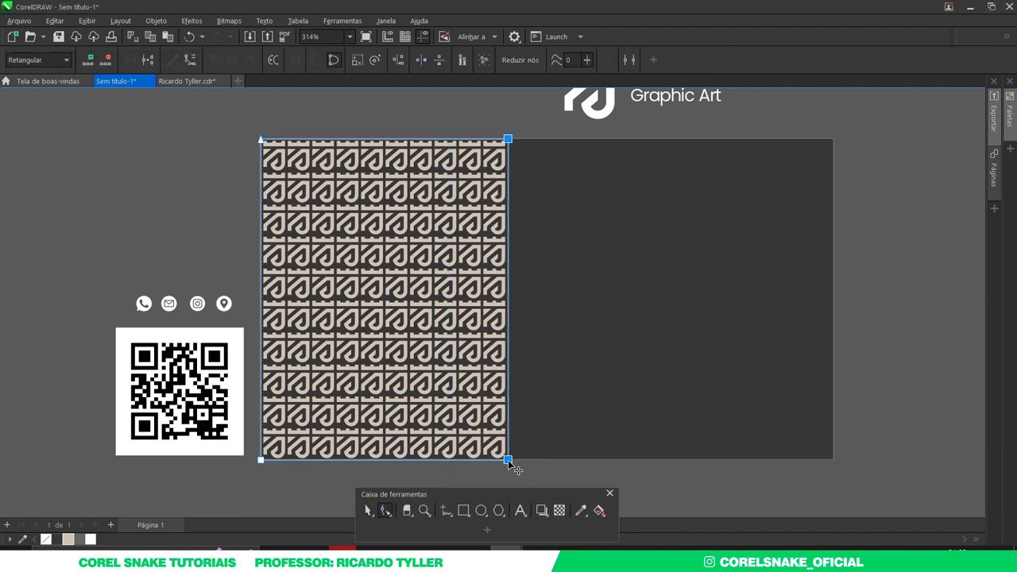
{"action": "left_click", "coordinate": [368, 510]}
{"action": "scroll", "coordinate": [382, 367], "scroll_direction": "down", "scroll_amount": 1}
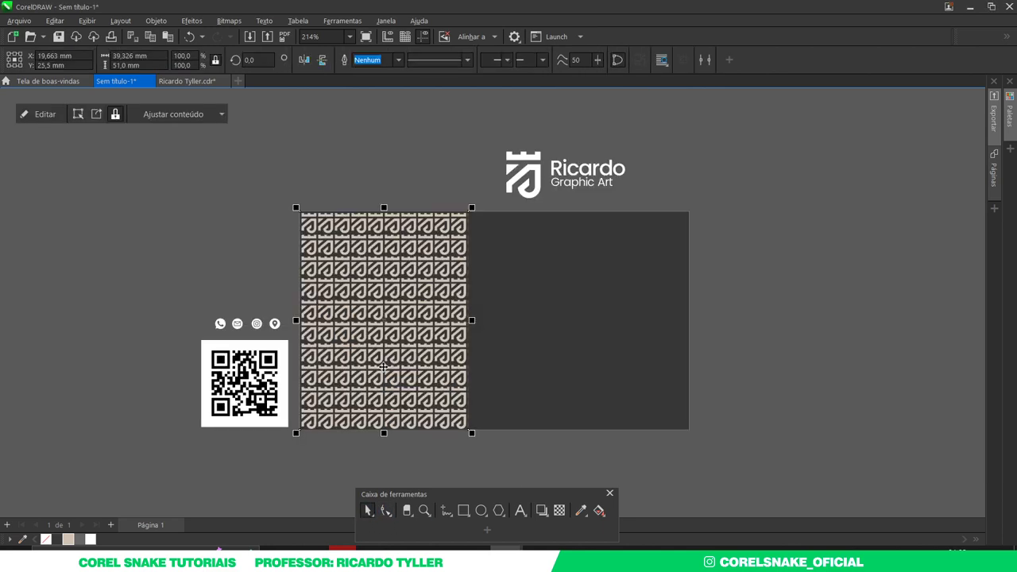
{"action": "left_click", "coordinate": [828, 364]}
{"action": "scroll", "coordinate": [457, 406], "scroll_direction": "up", "scroll_amount": 2}
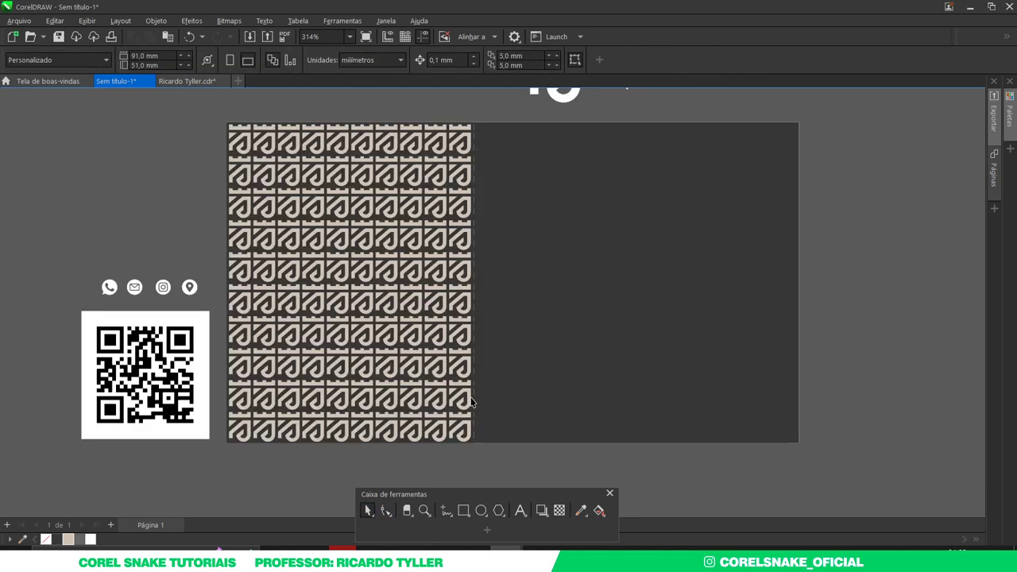
- Recheck the right-edge nodes, leaving the clipped pattern at 39 × 51 mm on the card's left
{"action": "left_click", "coordinate": [466, 354]}
{"action": "left_click", "coordinate": [387, 511]}
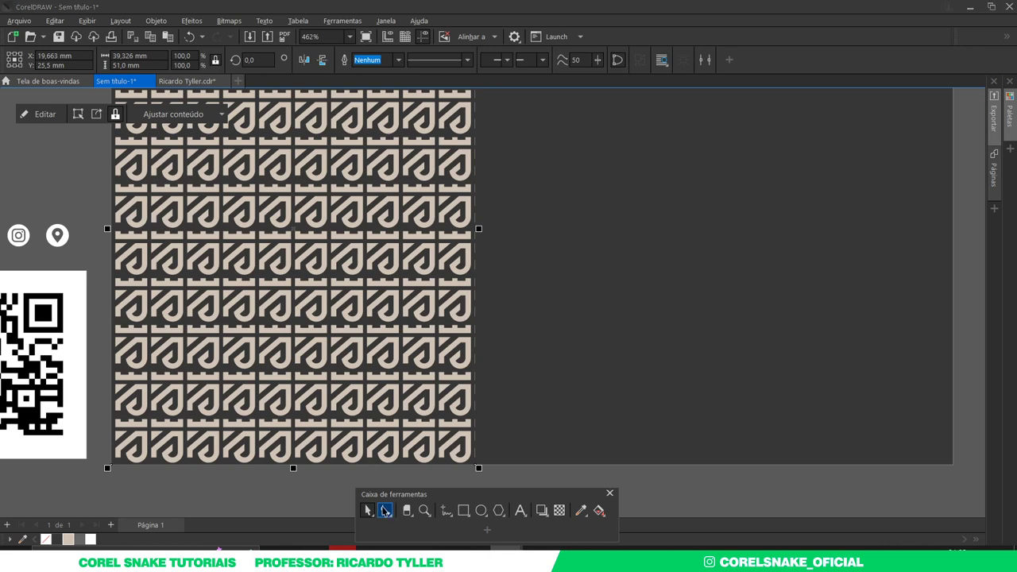
{"action": "scroll", "coordinate": [409, 437], "scroll_direction": "down", "scroll_amount": 1}
{"action": "left_click_drag", "start_coordinate": [434, 112], "coordinate": [517, 493]}
{"action": "scroll", "coordinate": [447, 449], "scroll_direction": "up", "scroll_amount": 5}
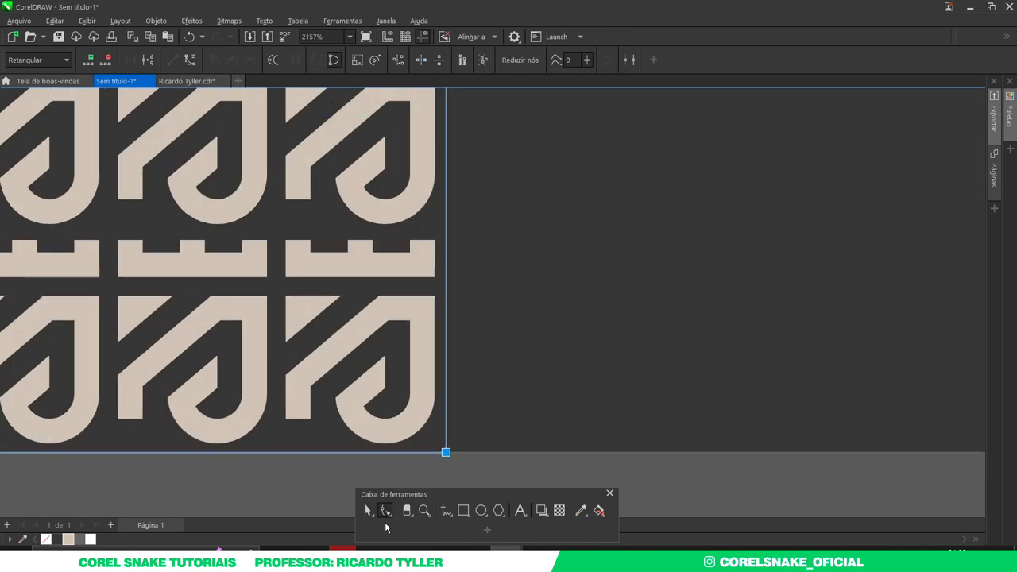
{"action": "key", "text": "space"}
{"action": "scroll", "coordinate": [446, 446], "scroll_direction": "down", "scroll_amount": 7}
{"action": "left_click", "coordinate": [648, 401]}
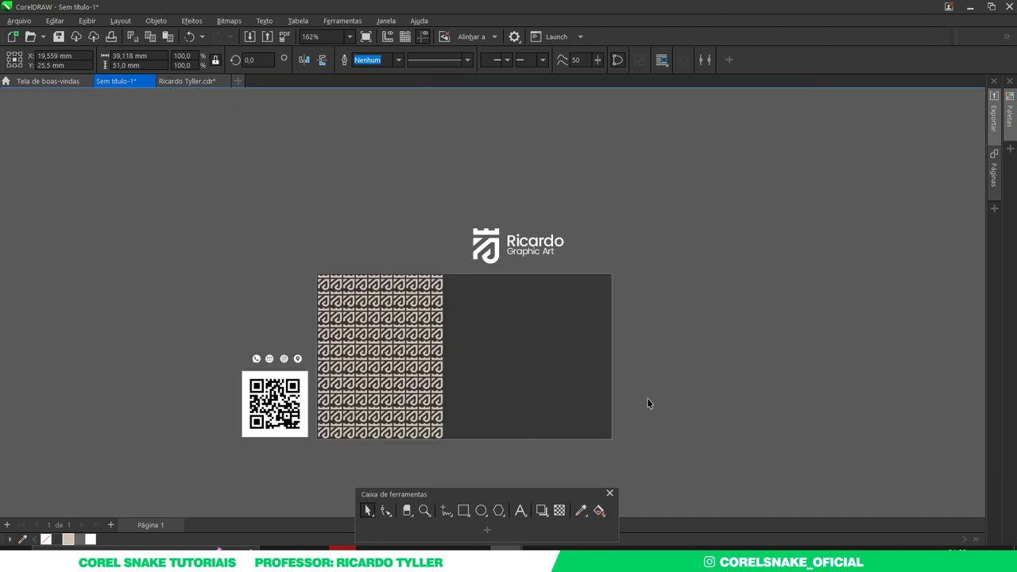
{"action": "scroll", "coordinate": [418, 430], "scroll_direction": "up", "scroll_amount": 1}
- Move the QR code onto the pattern panel and centre it vertically on it
{"action": "left_click_drag", "start_coordinate": [137, 336], "coordinate": [266, 473]}
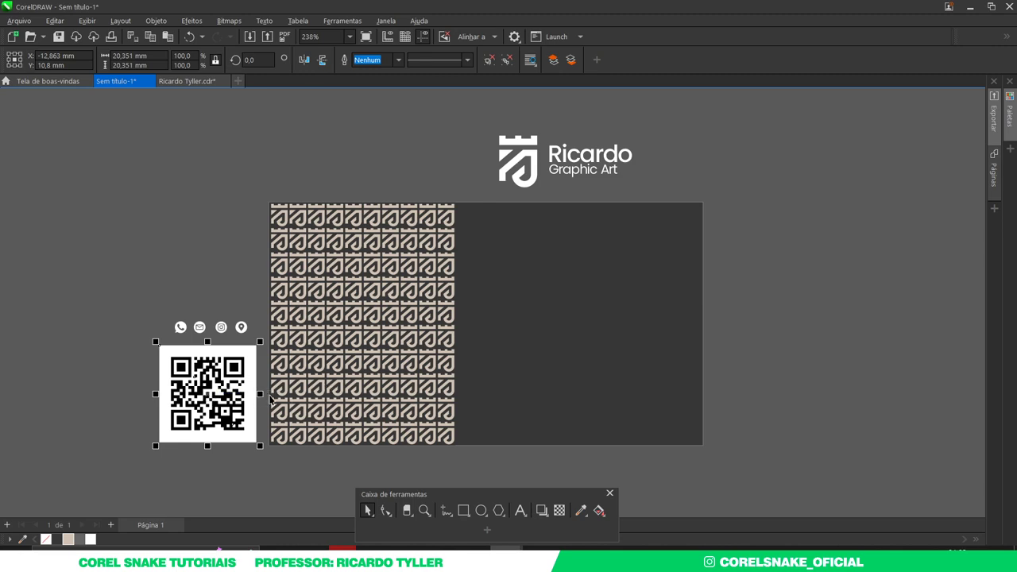
{"action": "left_click_drag", "start_coordinate": [222, 390], "coordinate": [362, 334]}
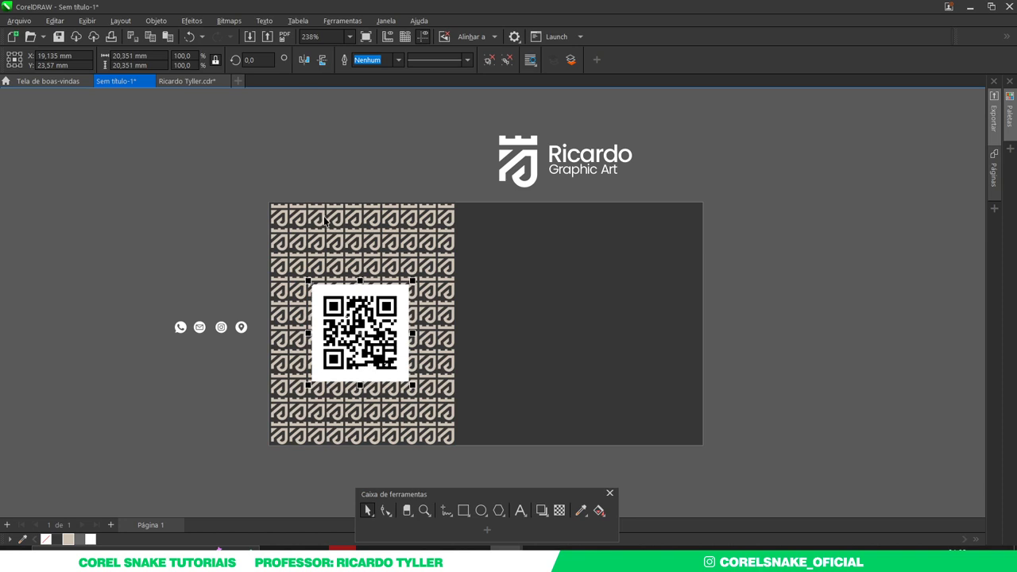
{"action": "left_click", "coordinate": [361, 307]}
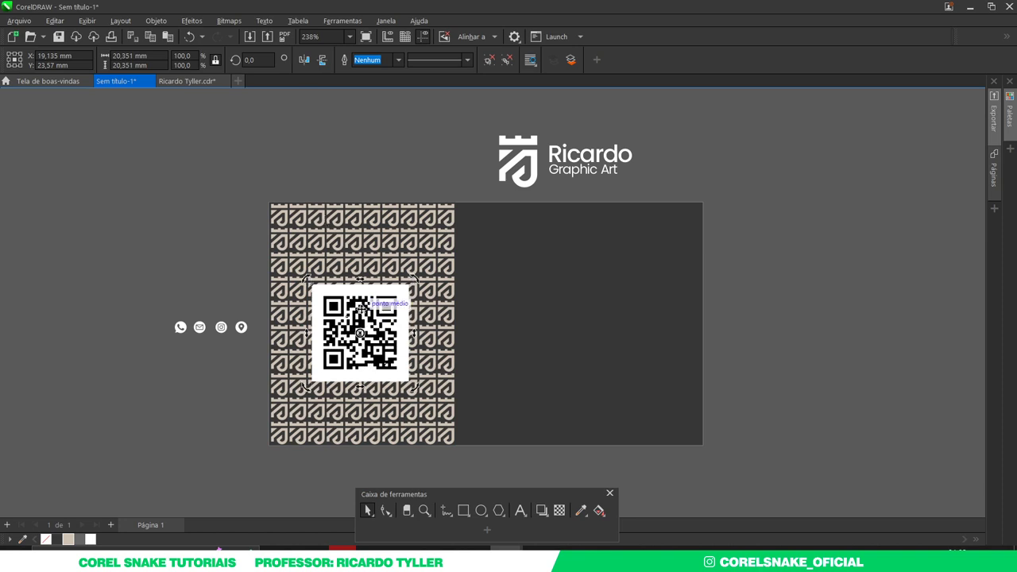
{"action": "left_click", "coordinate": [324, 219]}
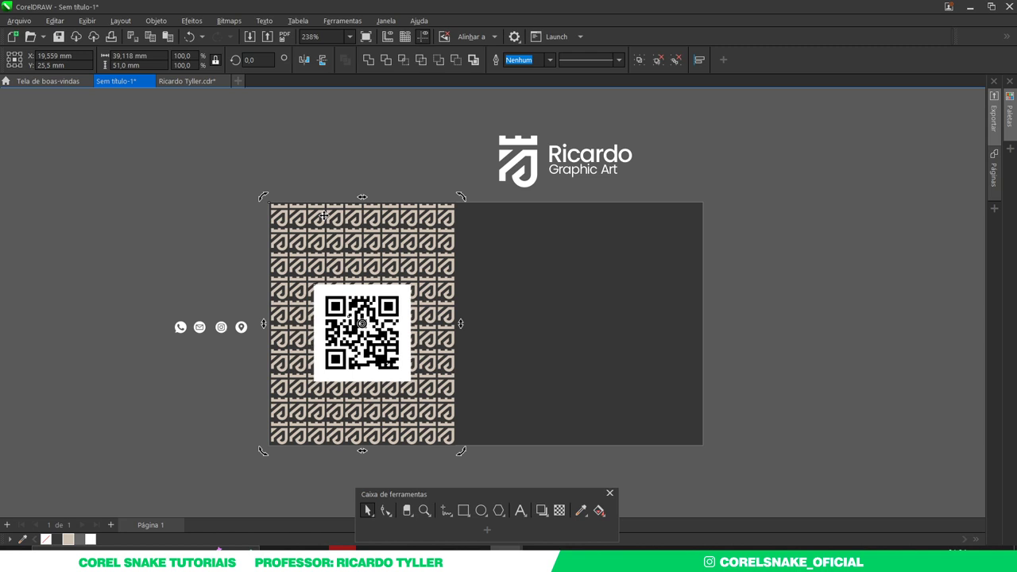
{"action": "key", "text": "c"}
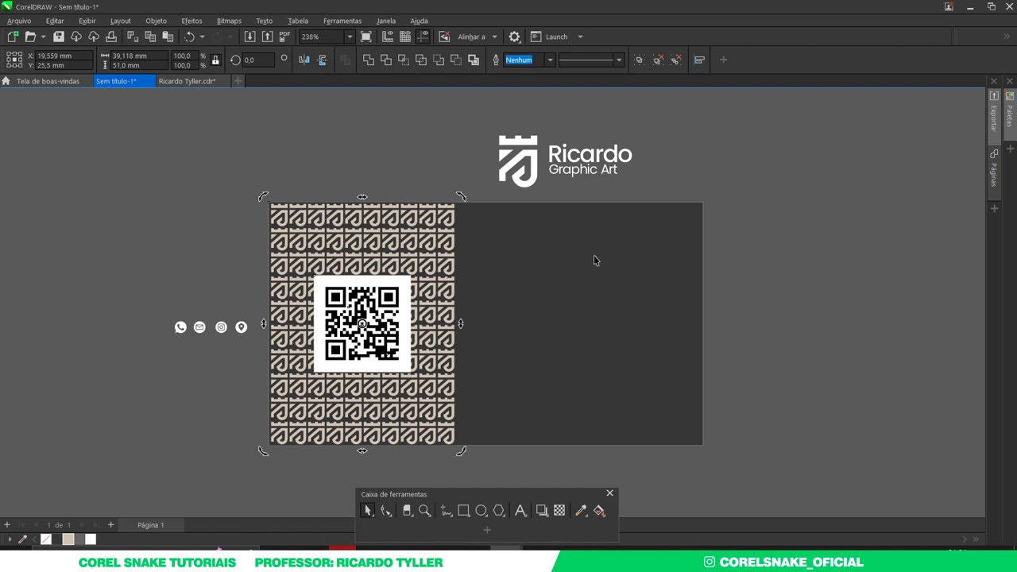
{"action": "left_click", "coordinate": [774, 283]}
- Recolour the shield pattern tiles from beige to dark grey
{"action": "left_click", "coordinate": [356, 334]}
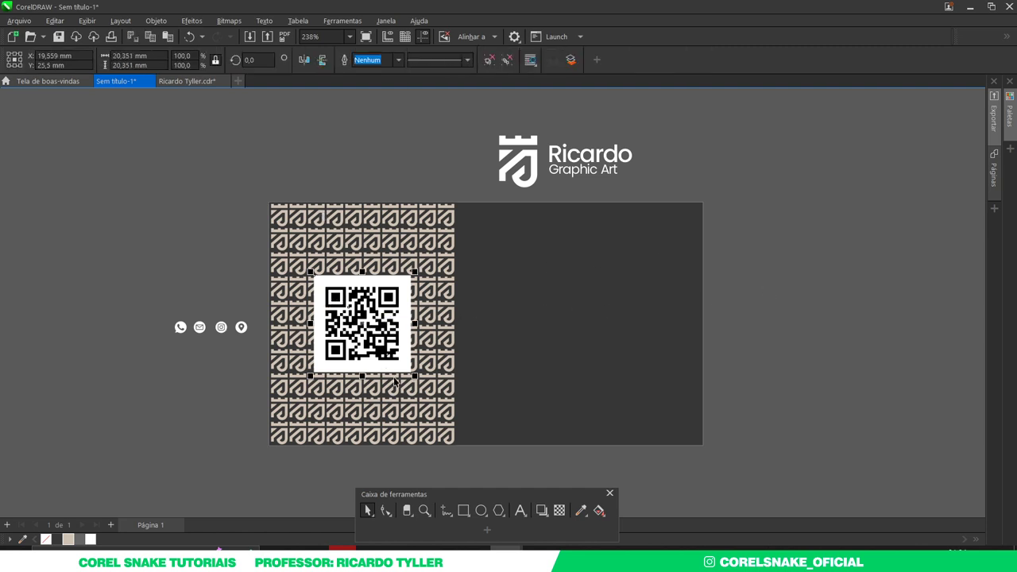
{"action": "scroll", "coordinate": [271, 310], "scroll_direction": "down", "scroll_amount": 2}
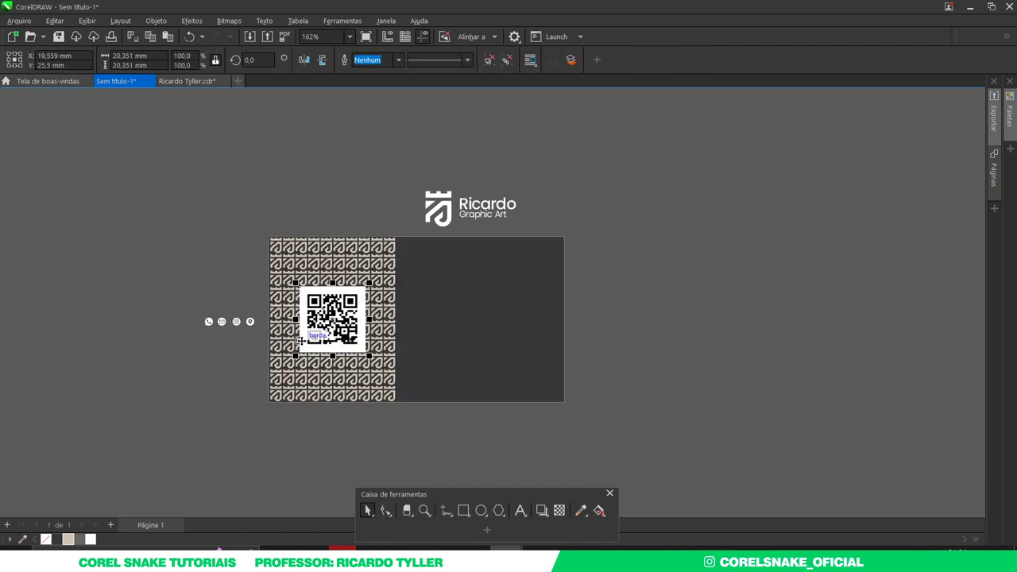
{"action": "left_click", "coordinate": [342, 395]}
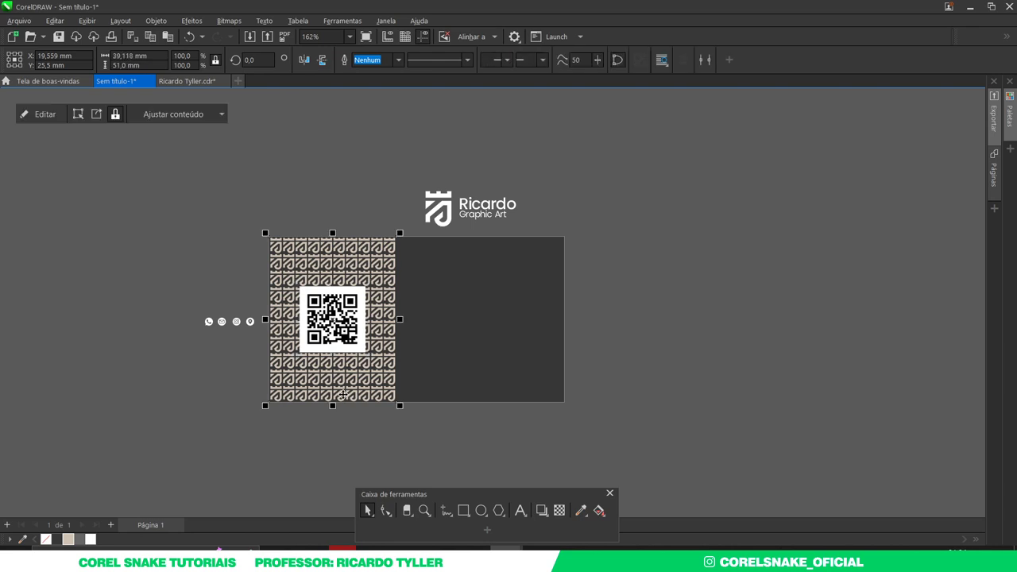
{"action": "left_click", "coordinate": [344, 395]}
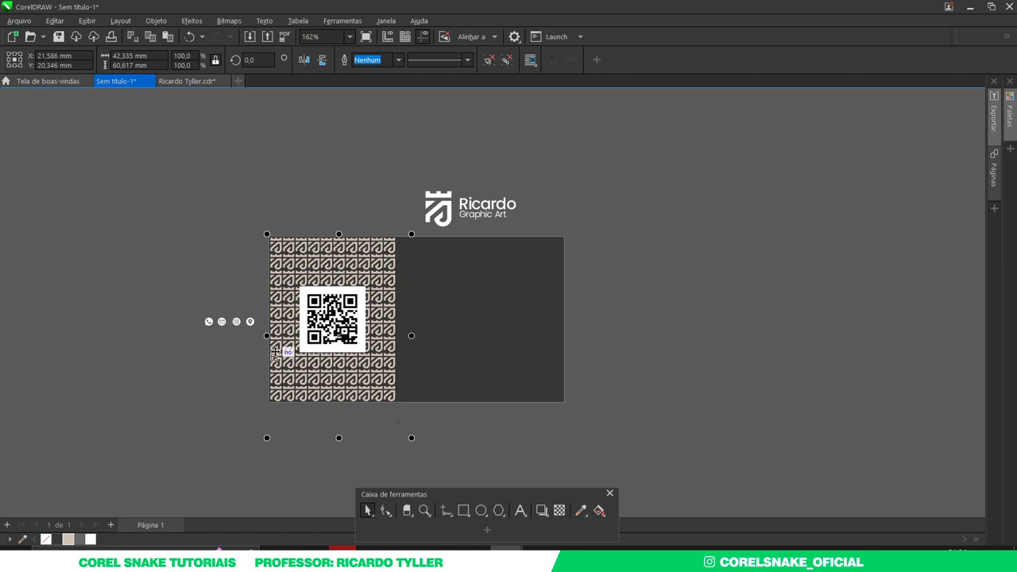
{"action": "left_click", "coordinate": [80, 541]}
{"action": "left_click", "coordinate": [533, 430]}
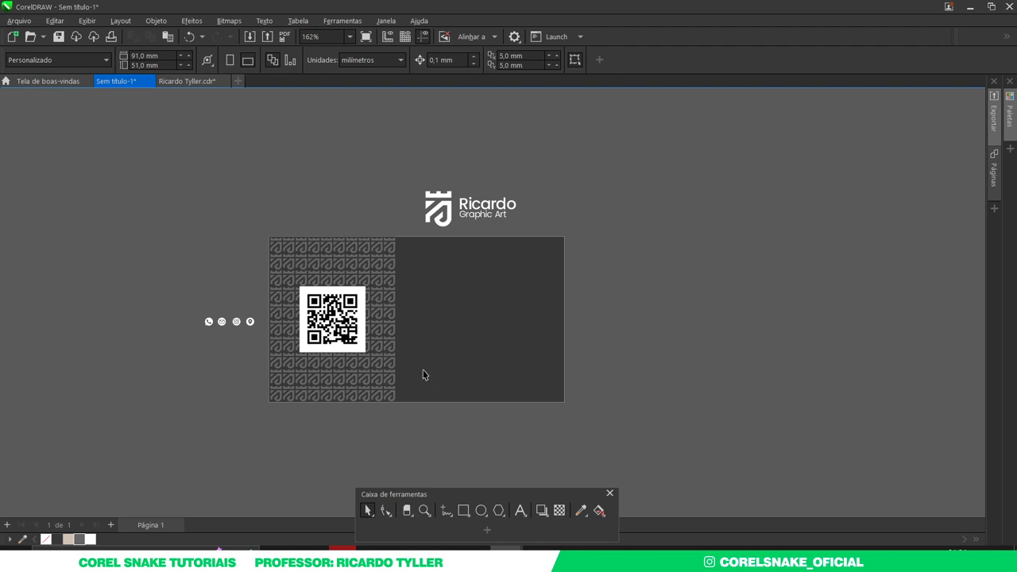
{"action": "scroll", "coordinate": [433, 334], "scroll_direction": "up", "scroll_amount": 2}
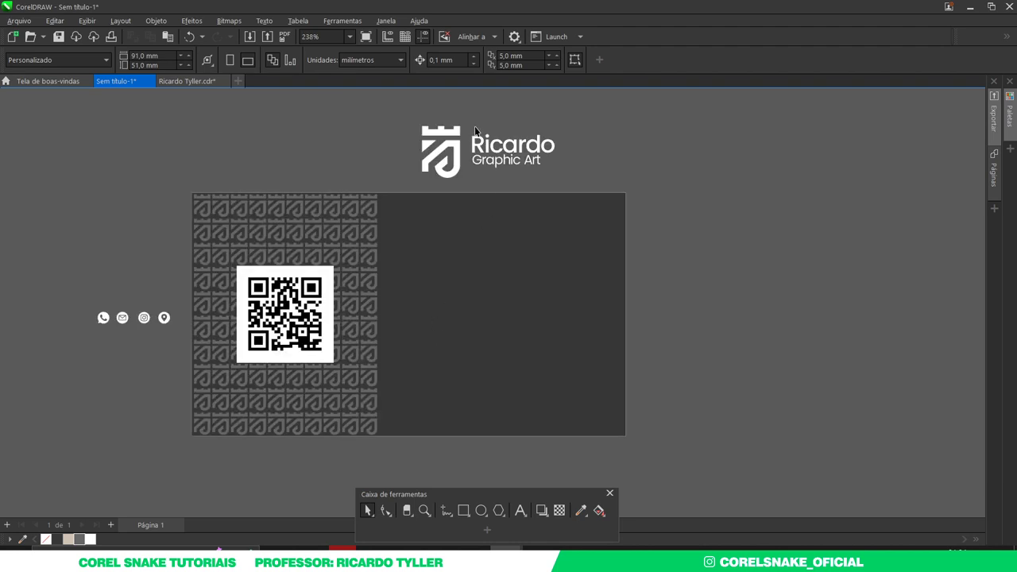
- Move the logo text down onto the card and complete the name by adding the surname
{"action": "left_click_drag", "start_coordinate": [473, 128], "coordinate": [610, 184]}
{"action": "left_click_drag", "start_coordinate": [514, 156], "coordinate": [442, 231]}
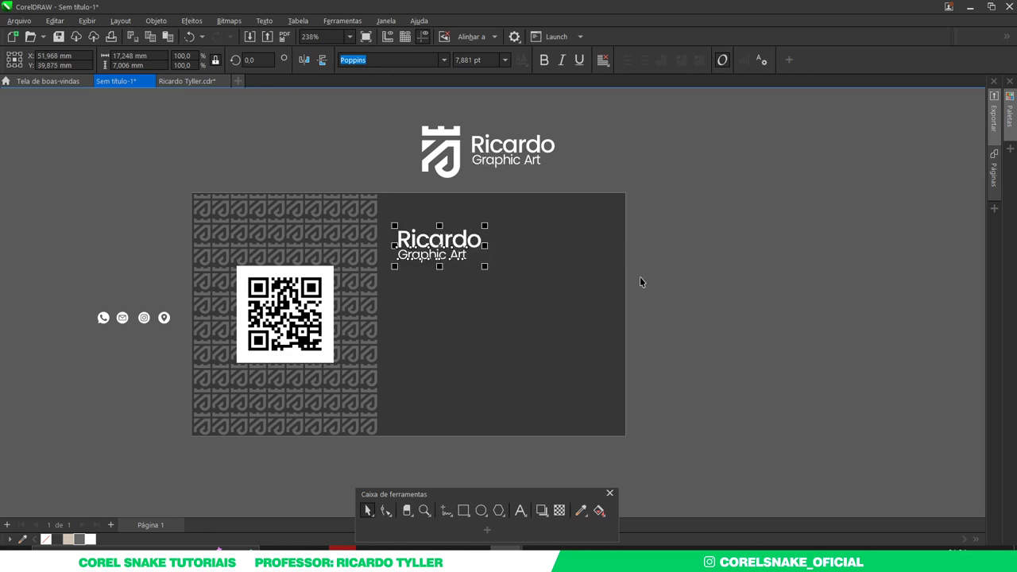
{"action": "left_click", "coordinate": [717, 279]}
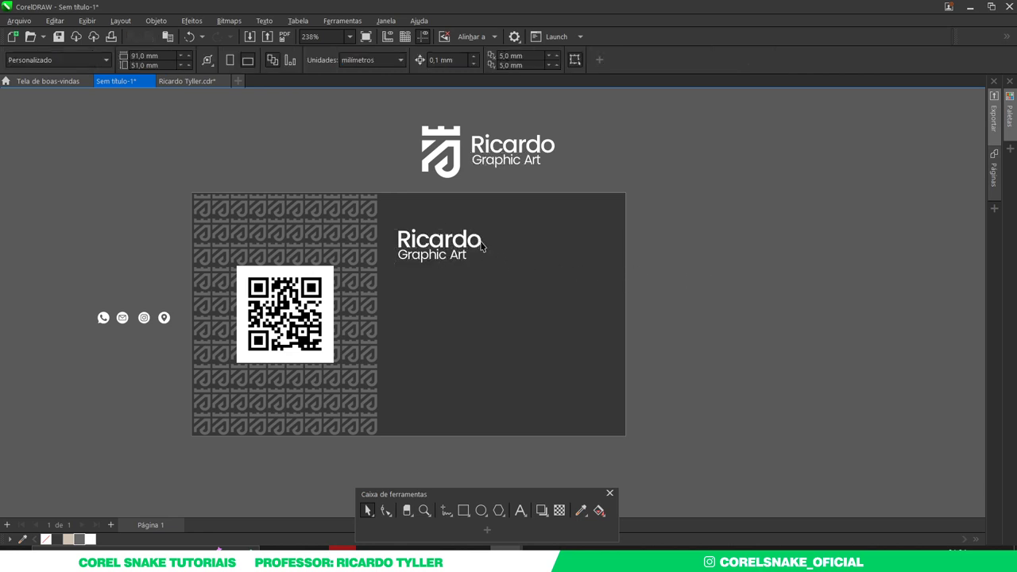
{"action": "double_click", "coordinate": [481, 247]}
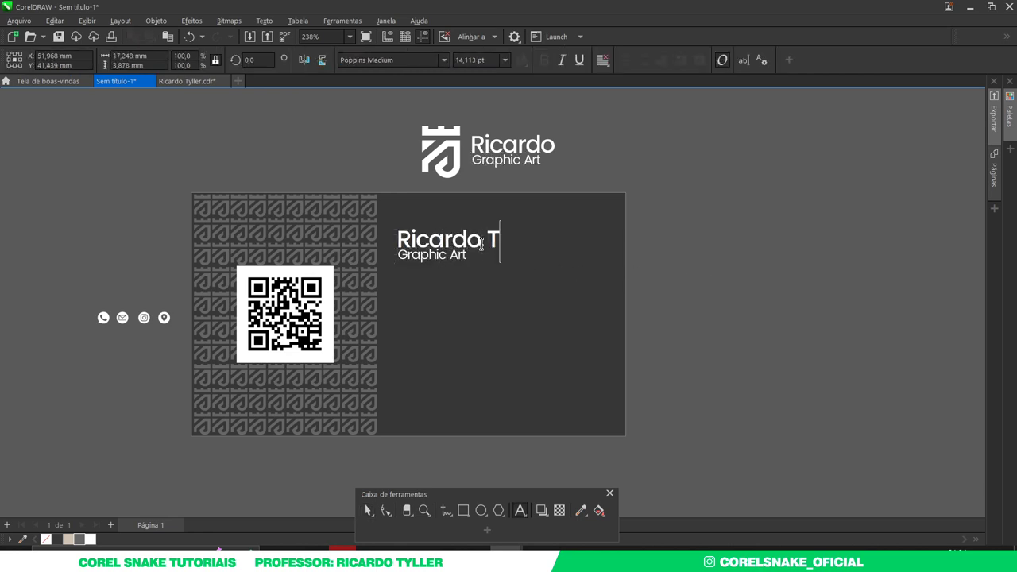
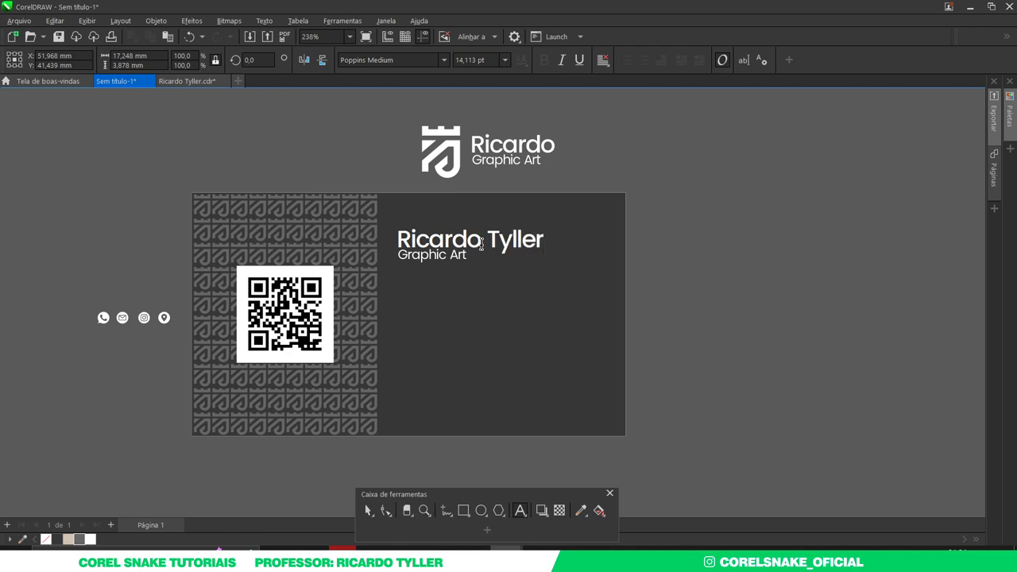
{"action": "left_click", "coordinate": [368, 510]}
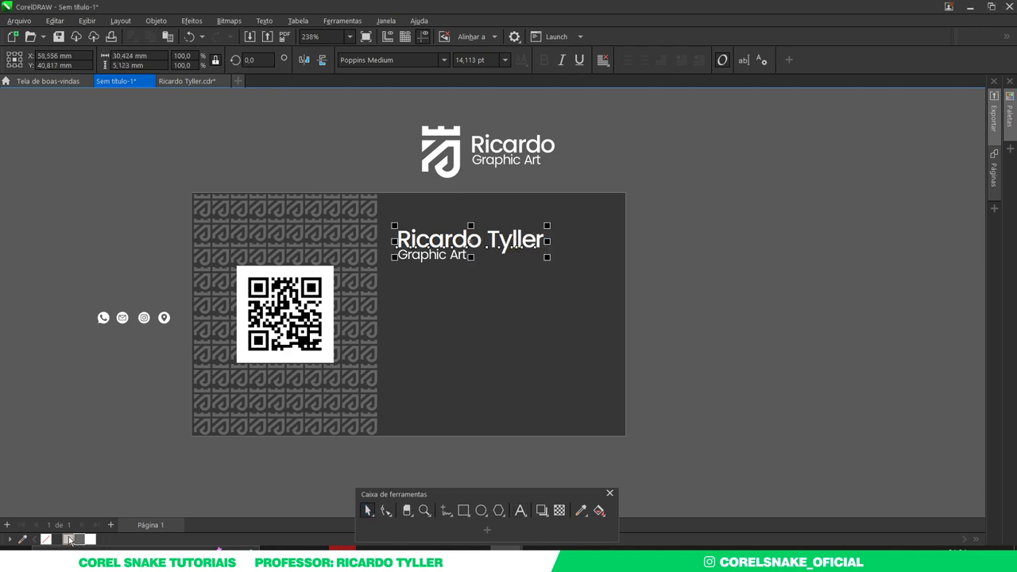
- Colour the name and 'Graphic Art' texts beige, shrink them, and copy 'Graphic Art' lower
{"action": "left_click_drag", "start_coordinate": [722, 195], "coordinate": [388, 268]}
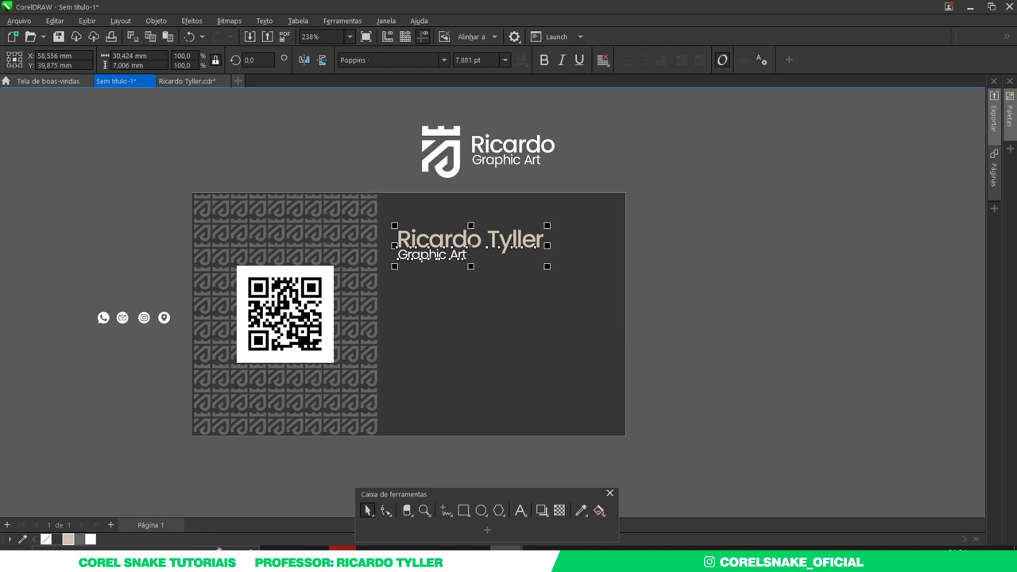
{"action": "left_click", "coordinate": [67, 540]}
{"action": "left_click_drag", "start_coordinate": [545, 267], "coordinate": [519, 274]}
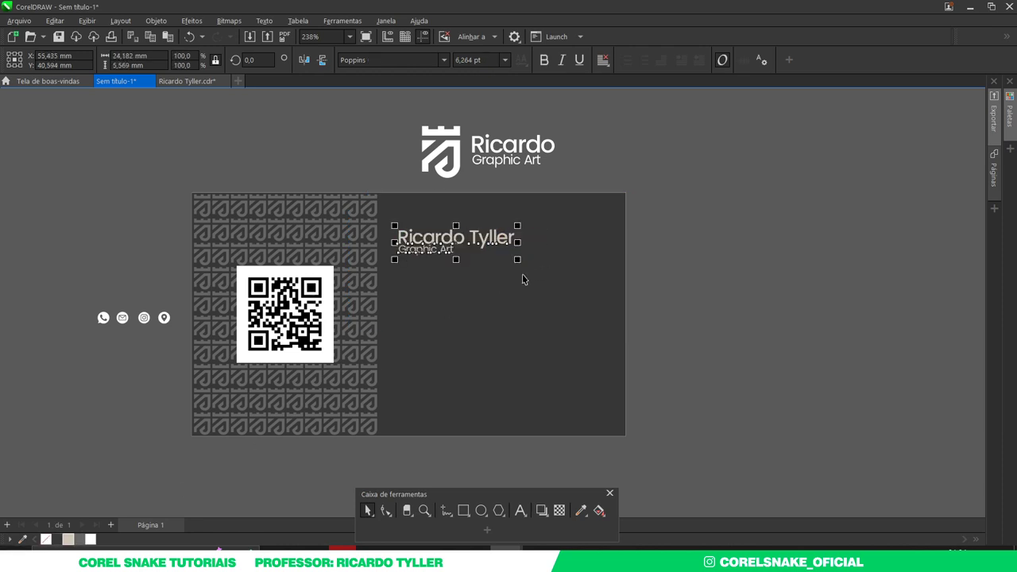
{"action": "left_click", "coordinate": [752, 285]}
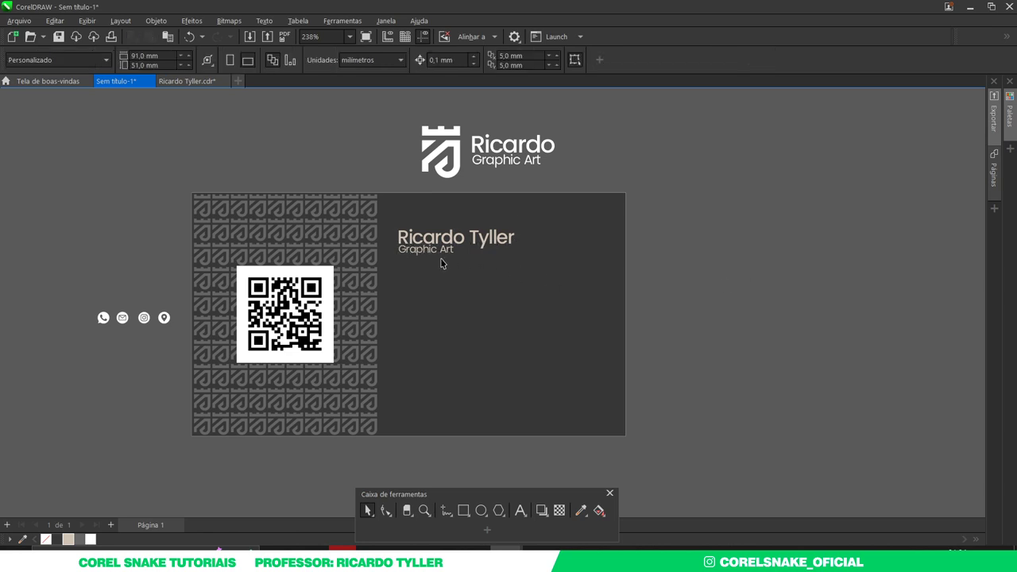
{"action": "left_click_drag", "start_coordinate": [431, 255], "coordinate": [461, 308]}
- Replace the copied line's text with the phone number
{"action": "double_click", "coordinate": [462, 307]}
{"action": "key", "text": "ctrl+a"}
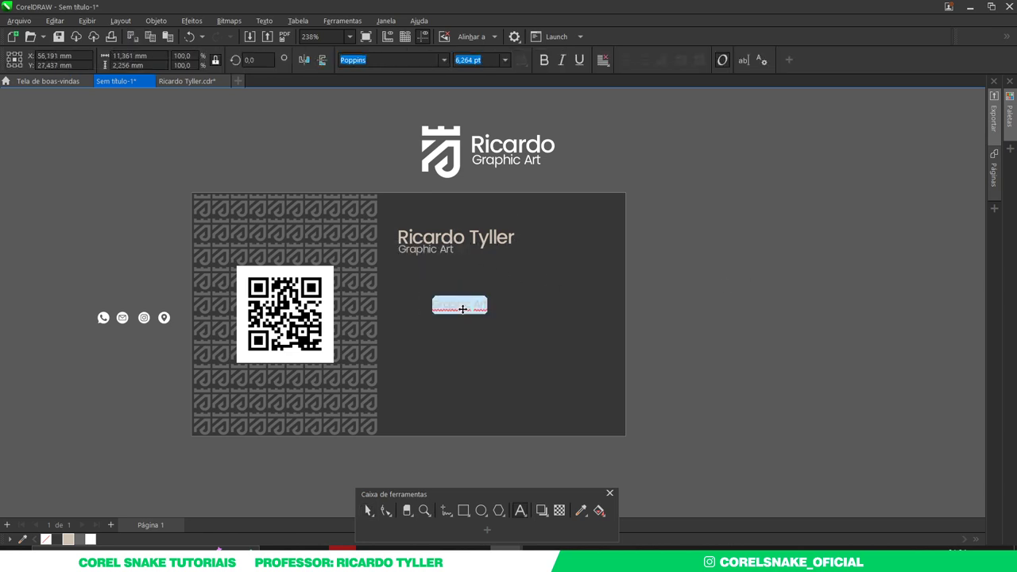
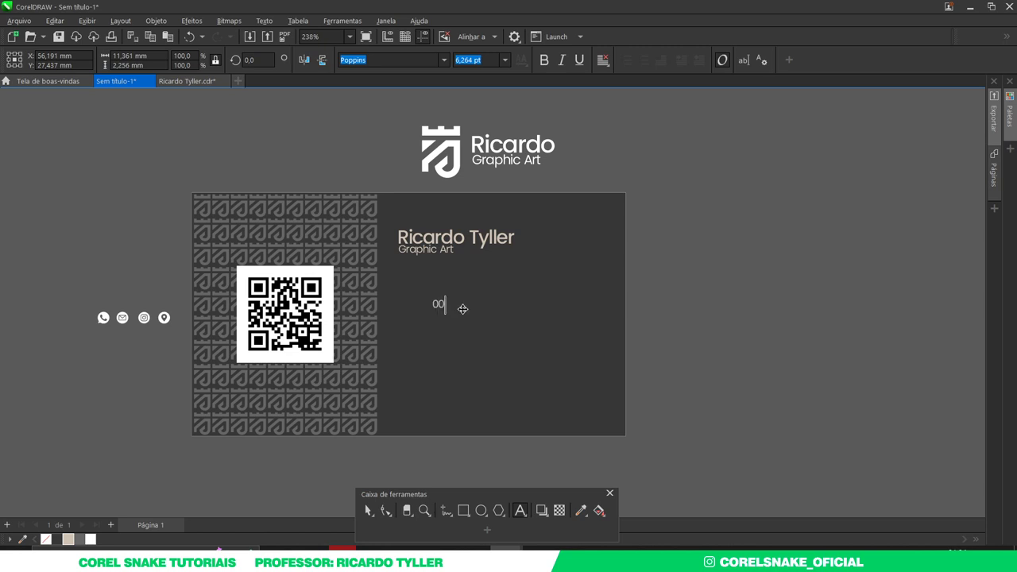
{"action": "left_click", "coordinate": [367, 511]}
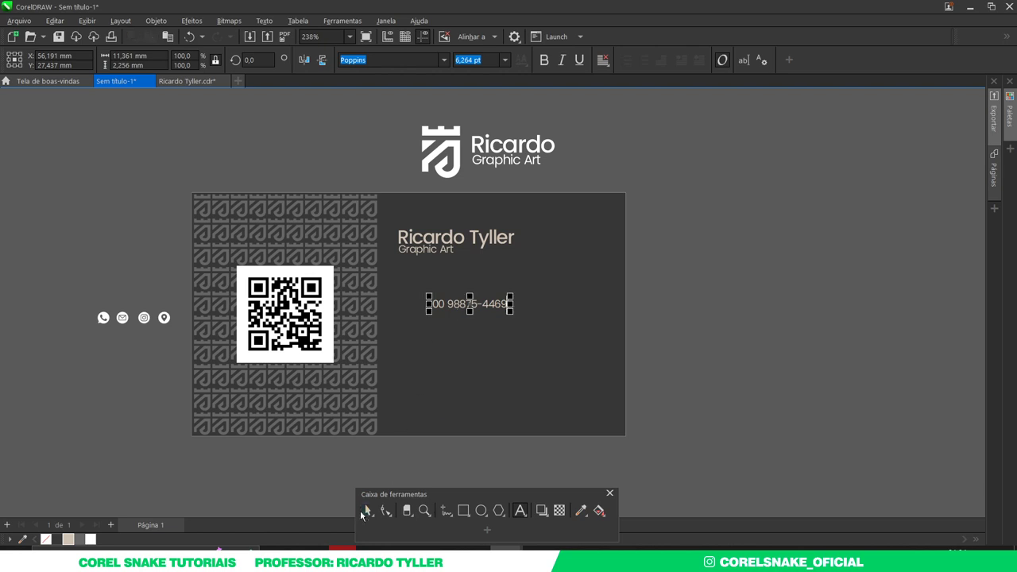
- Duplicate the phone line downward and delete the two surplus copies, leaving four lines
{"action": "left_click_drag", "start_coordinate": [472, 305], "coordinate": [474, 318]}
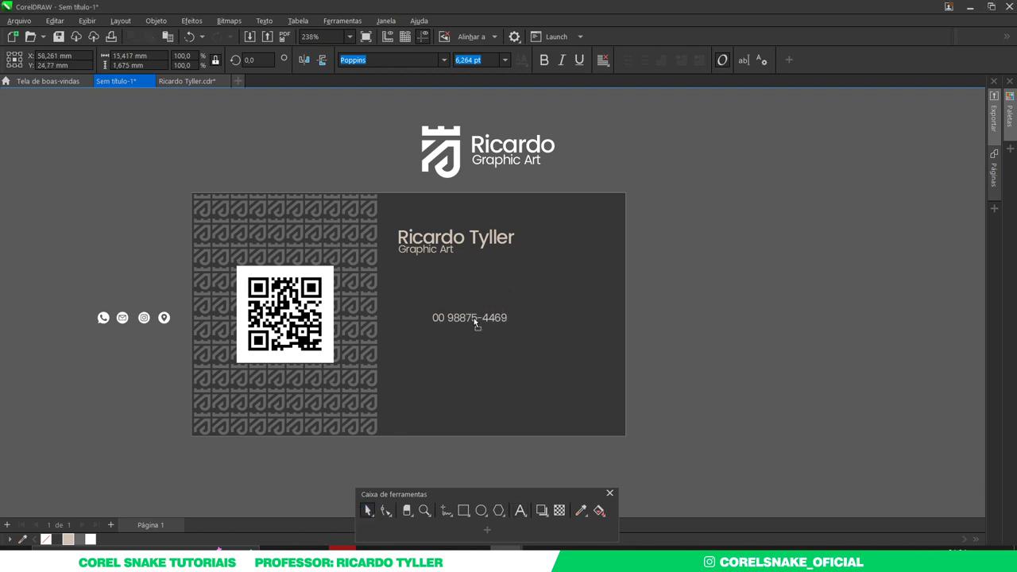
{"action": "right_click", "coordinate": [474, 318]}
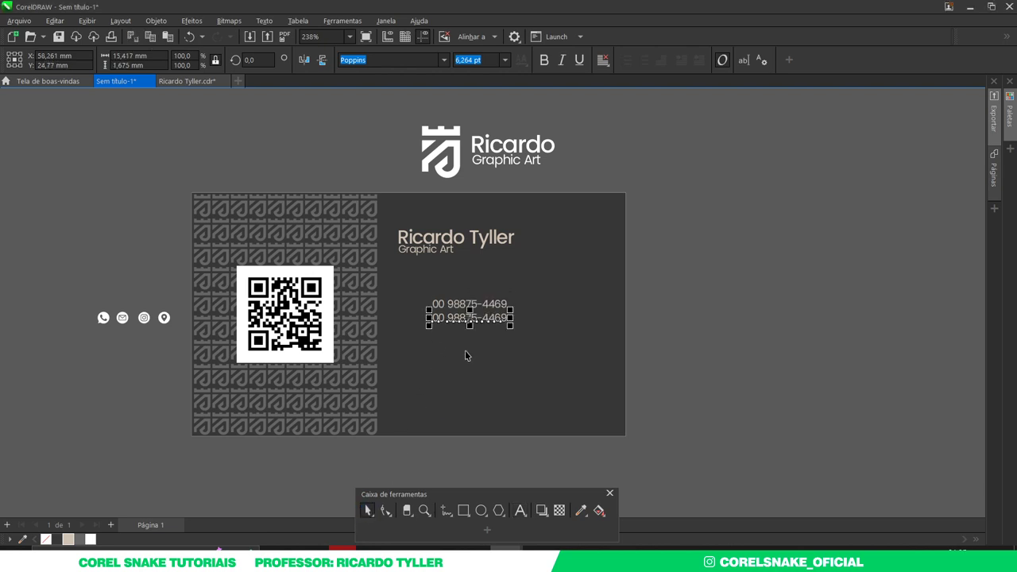
{"action": "key", "text": "ctrl+r"}
{"action": "key", "text": "ctrl+r"}
{"action": "key", "text": "ctrl+r"}
{"action": "key", "text": "ctrl+r"}
{"action": "left_click", "coordinate": [703, 364]}
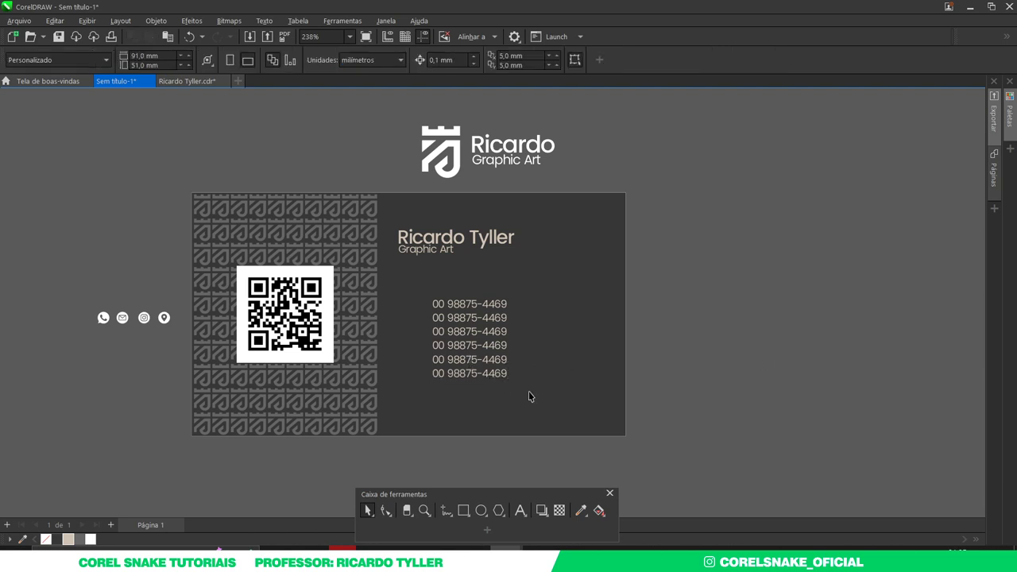
{"action": "left_click_drag", "start_coordinate": [701, 400], "coordinate": [394, 352]}
{"action": "key", "text": "Delete"}
{"action": "scroll", "coordinate": [455, 340], "scroll_direction": "up", "scroll_amount": 2}
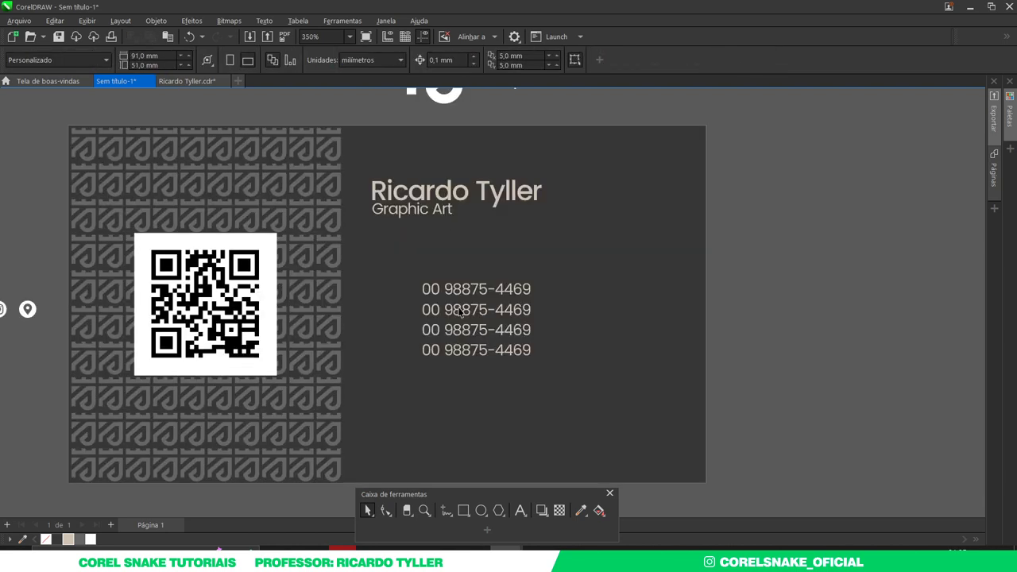
- Retype the second contact line as the e-mail address
{"action": "left_click", "coordinate": [460, 318]}
{"action": "left_click", "coordinate": [458, 312]}
{"action": "left_click", "coordinate": [458, 310]}
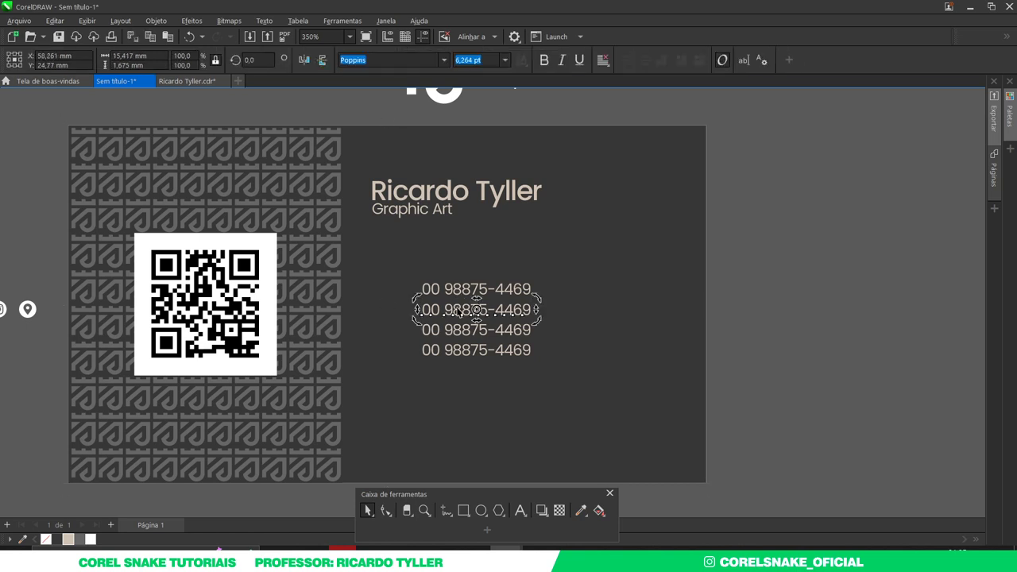
{"action": "double_click", "coordinate": [458, 310]}
{"action": "key", "text": "ctrl+a"}
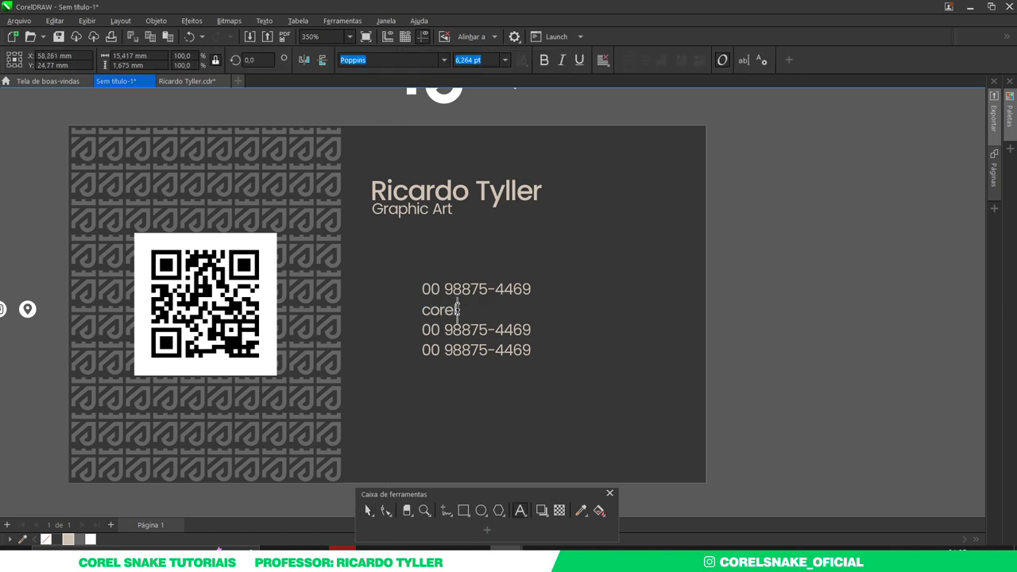
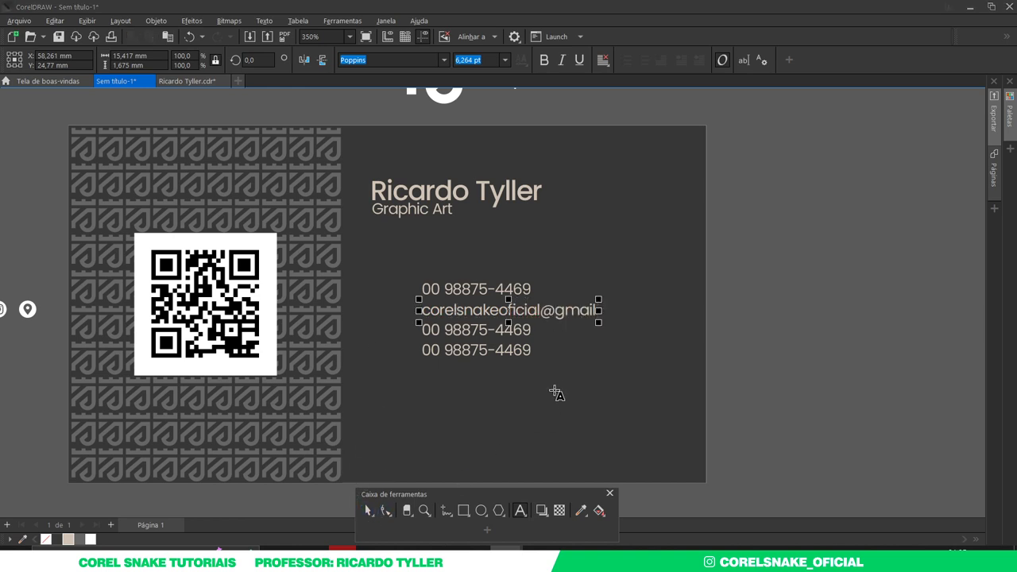
{"action": "left_click", "coordinate": [597, 310]}
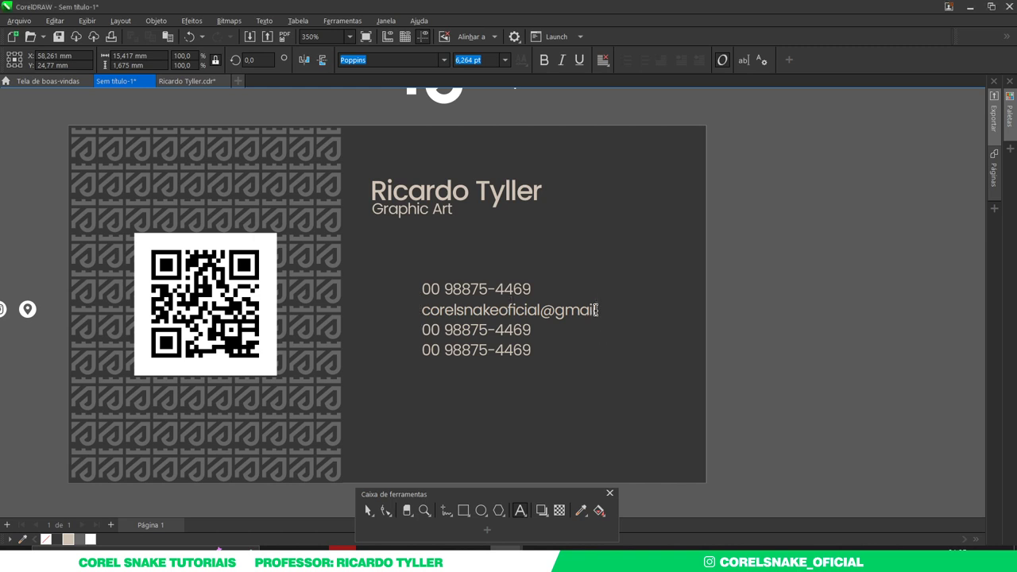
{"action": "type", "text": ".com"}
{"action": "left_click", "coordinate": [367, 510]}
- Retype the third line as the social handle and the fourth as 'Endereço aqui'
{"action": "left_click", "coordinate": [454, 333]}
{"action": "double_click", "coordinate": [454, 333]}
{"action": "key", "text": "ctrl+a"}
{"action": "type", "text": "corelsnake"}
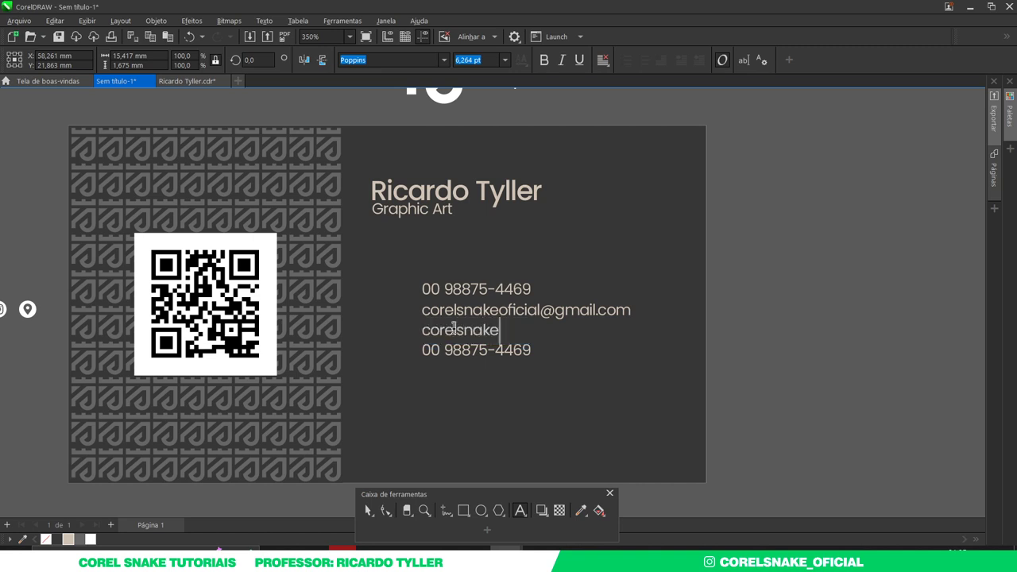
{"action": "type", "text": "_oficial"}
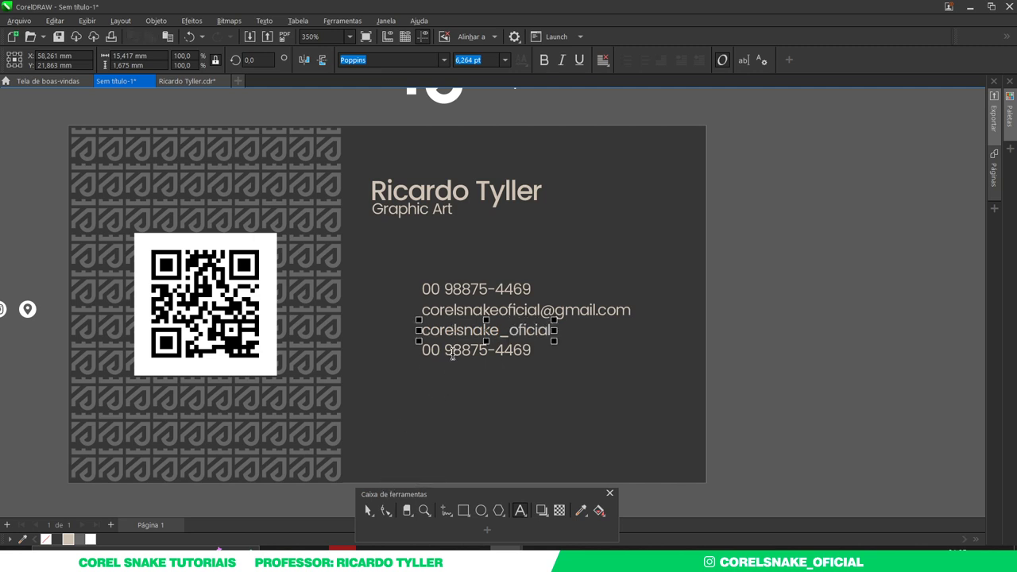
{"action": "triple_click", "coordinate": [452, 352]}
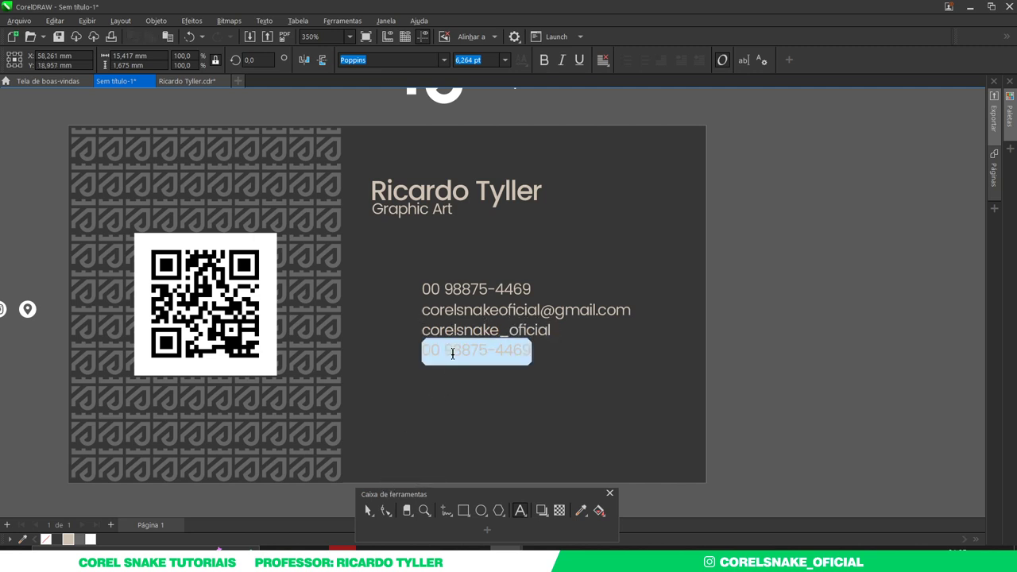
{"action": "type", "text": "Endereço a"}
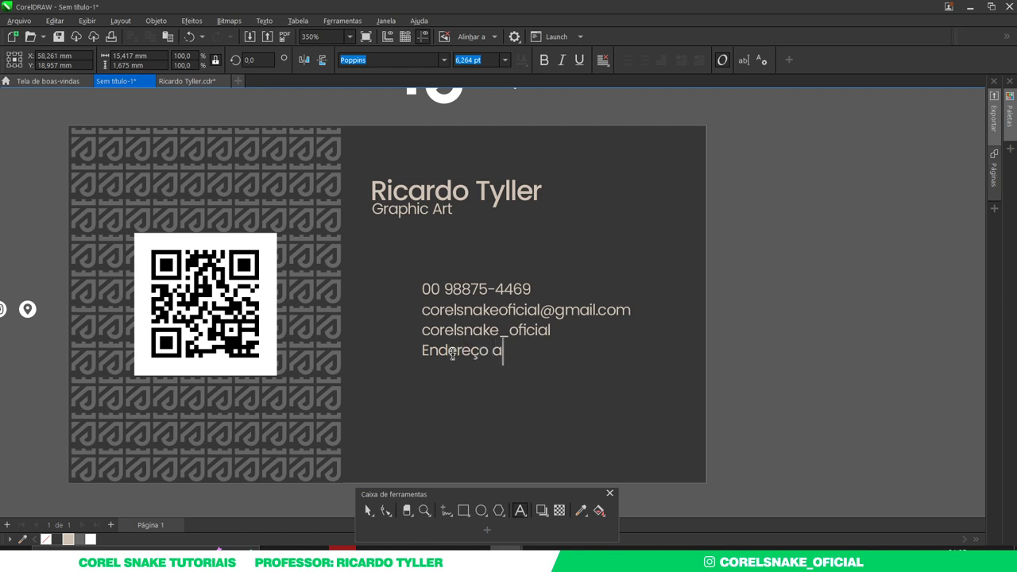
{"action": "type", "text": "qui"}
{"action": "key", "text": "ctrl+space"}
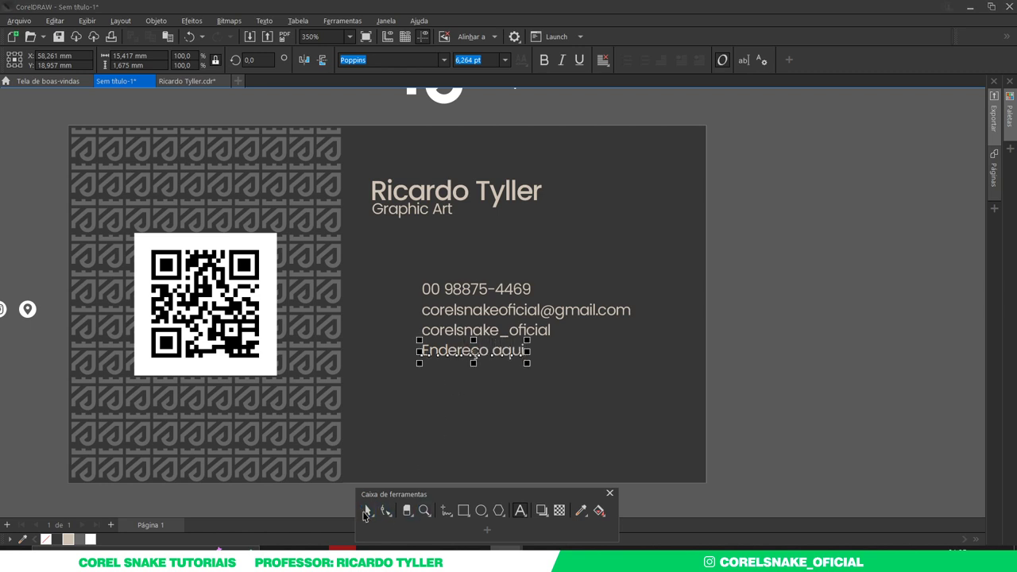
- Lower the social handle line slightly below the address line
{"action": "left_click", "coordinate": [856, 342]}
{"action": "scroll", "coordinate": [636, 364], "scroll_direction": "down", "scroll_amount": 1}
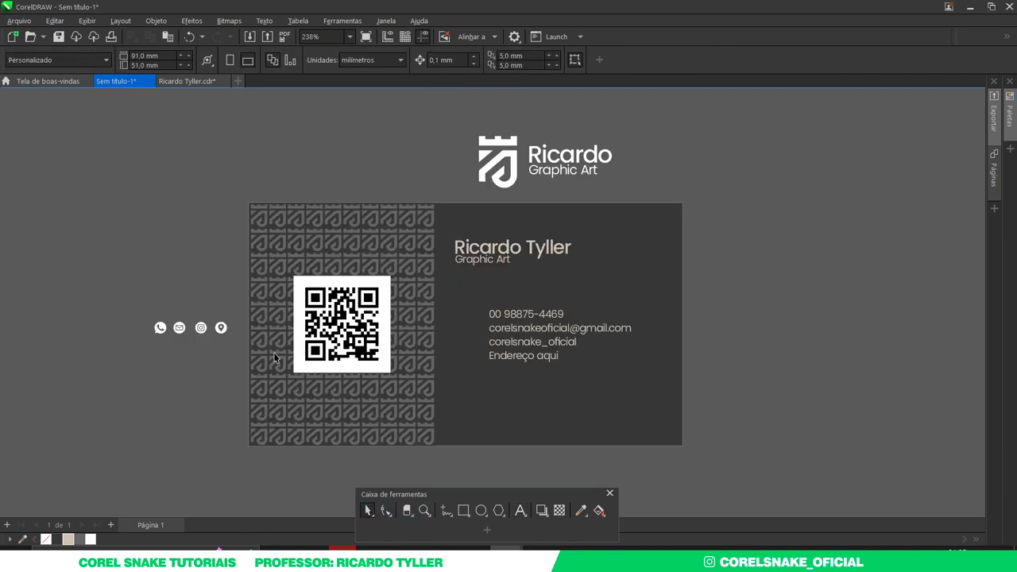
{"action": "scroll", "coordinate": [246, 350], "scroll_direction": "up", "scroll_amount": 1}
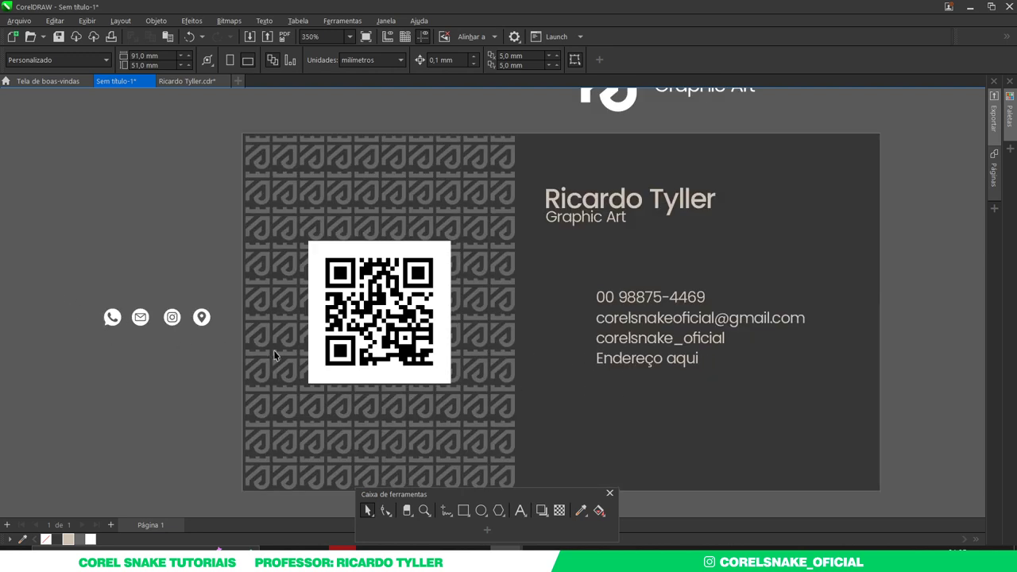
{"action": "scroll", "coordinate": [620, 361], "scroll_direction": "up", "scroll_amount": 1}
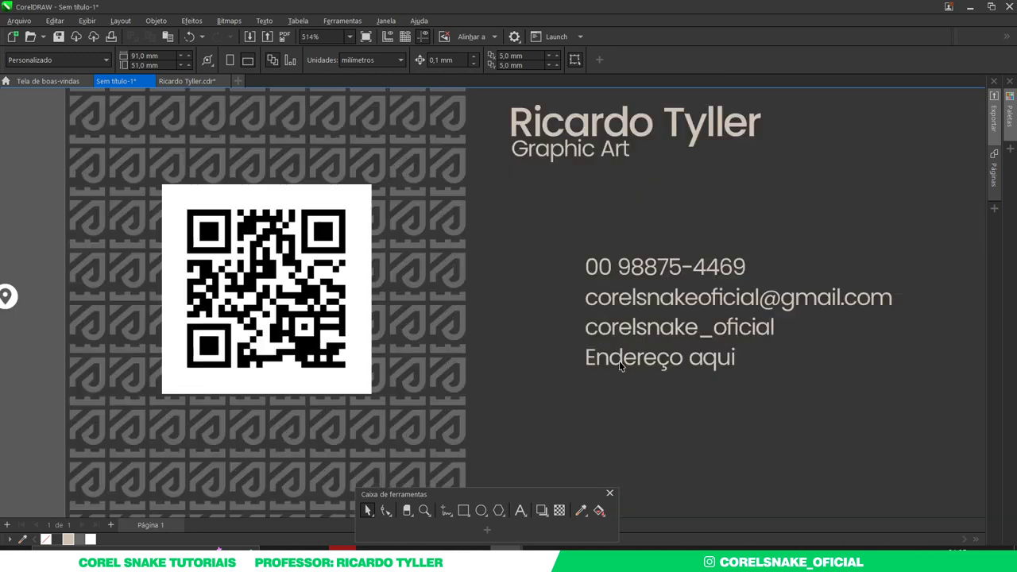
{"action": "left_click", "coordinate": [623, 375]}
{"action": "left_click_drag", "start_coordinate": [618, 340], "coordinate": [619, 345]}
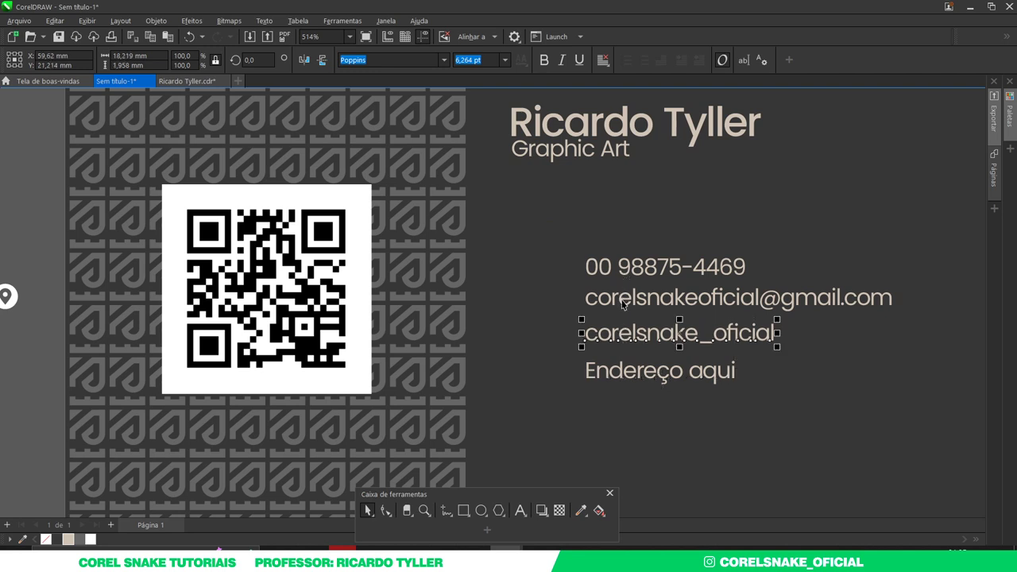
- Nudge the e-mail and handle lines down one step each, then select all four contact lines
{"action": "left_click", "coordinate": [625, 299]}
{"action": "key", "text": "Down"}
{"action": "key", "text": "Down"}
{"action": "left_click", "coordinate": [623, 336]}
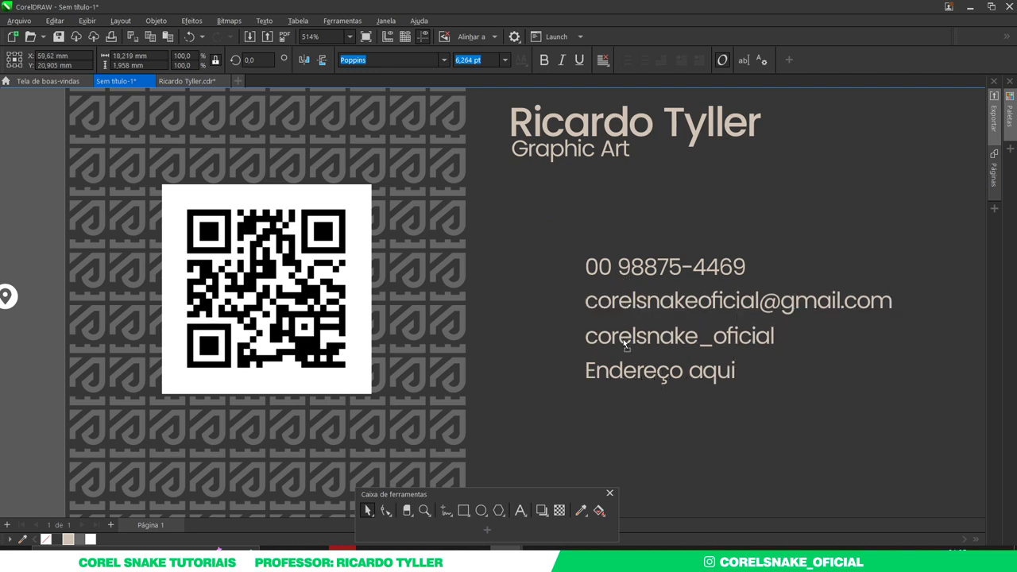
{"action": "key", "text": "Down"}
{"action": "key", "text": "Down"}
{"action": "scroll", "coordinate": [555, 337], "scroll_direction": "down", "scroll_amount": 2}
{"action": "left_click_drag", "start_coordinate": [895, 425], "coordinate": [524, 244]}
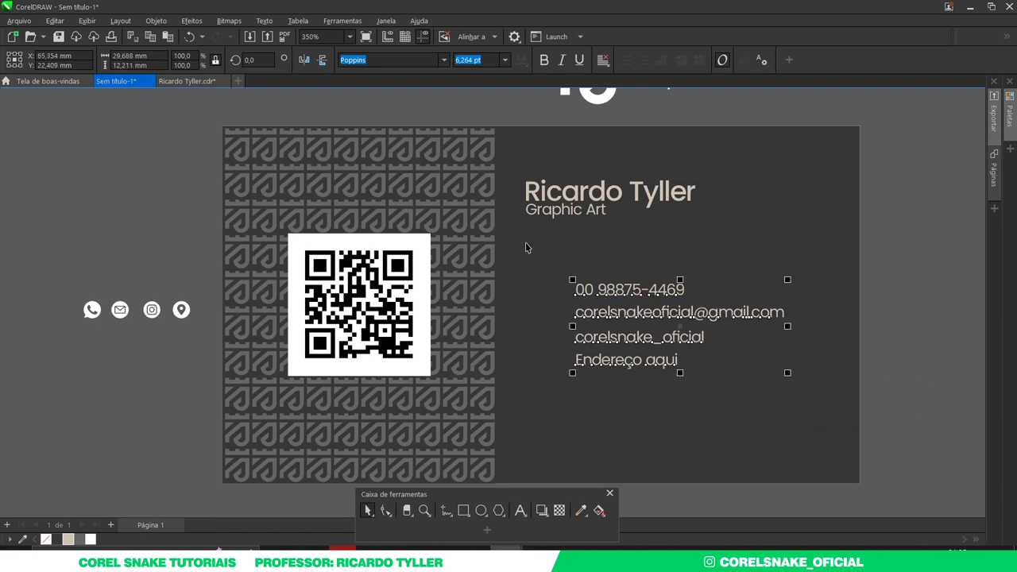
- Move the phone, e-mail and Instagram icons beside their matching contact lines
{"action": "left_click", "coordinate": [898, 283]}
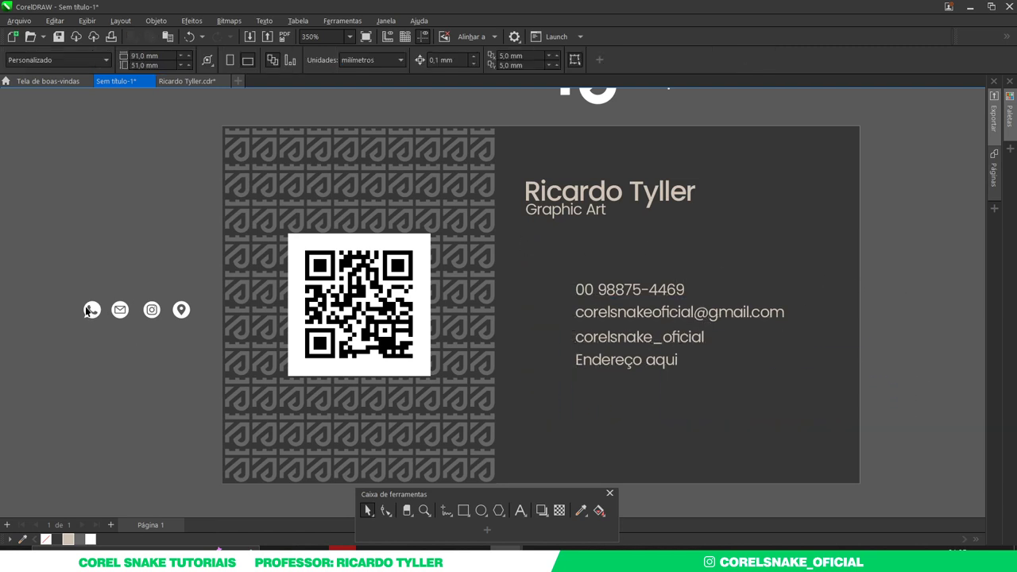
{"action": "left_click_drag", "start_coordinate": [80, 316], "coordinate": [556, 291]}
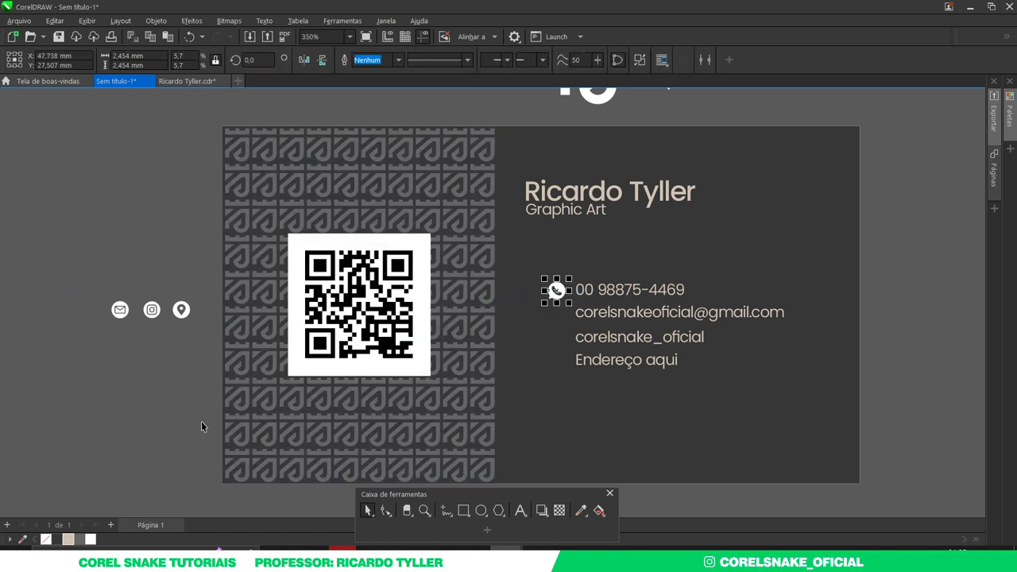
{"action": "left_click_drag", "start_coordinate": [74, 287], "coordinate": [560, 316]}
{"action": "left_click_drag", "start_coordinate": [127, 293], "coordinate": [561, 365]}
- Place the location icon by the address, centre-align all four icons vertically and colour them beige
{"action": "left_click_drag", "start_coordinate": [633, 498], "coordinate": [513, 255]}
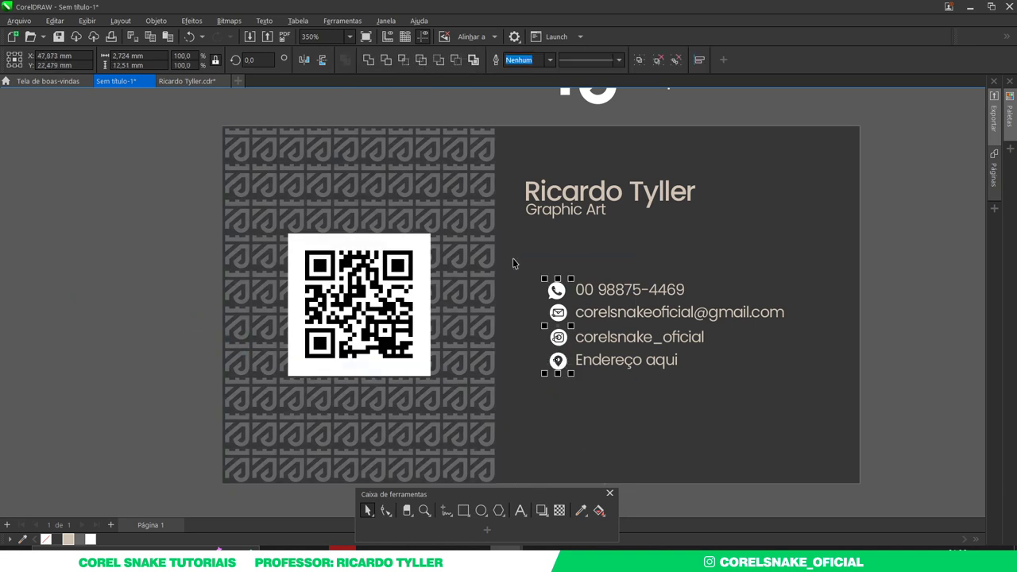
{"action": "key", "text": "c"}
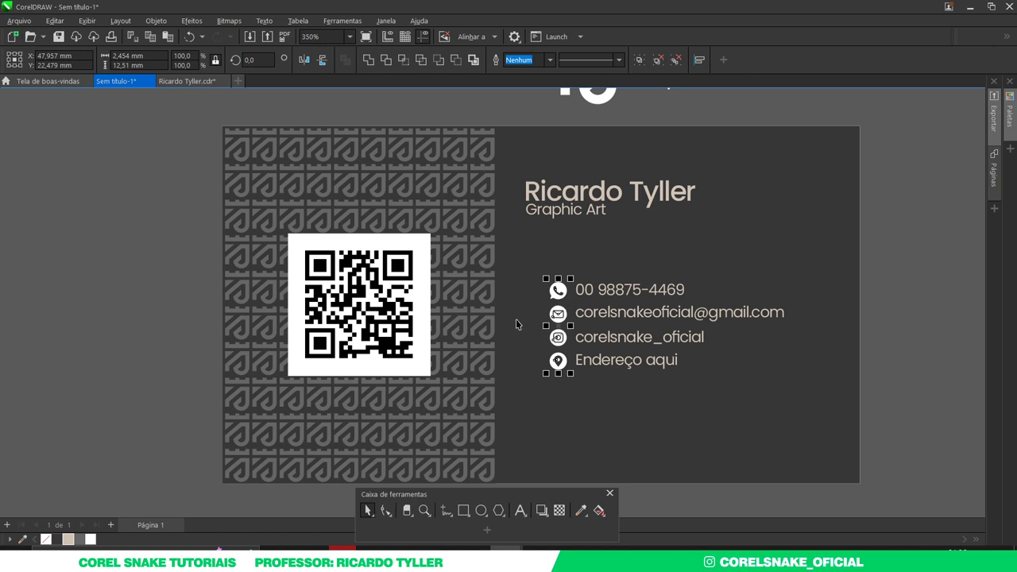
{"action": "left_click", "coordinate": [70, 540]}
- Shift the name and four contact lines slightly lower on the dark card, then deselect
{"action": "scroll", "coordinate": [361, 364], "scroll_direction": "down", "scroll_amount": 2}
{"action": "left_click", "coordinate": [705, 365]}
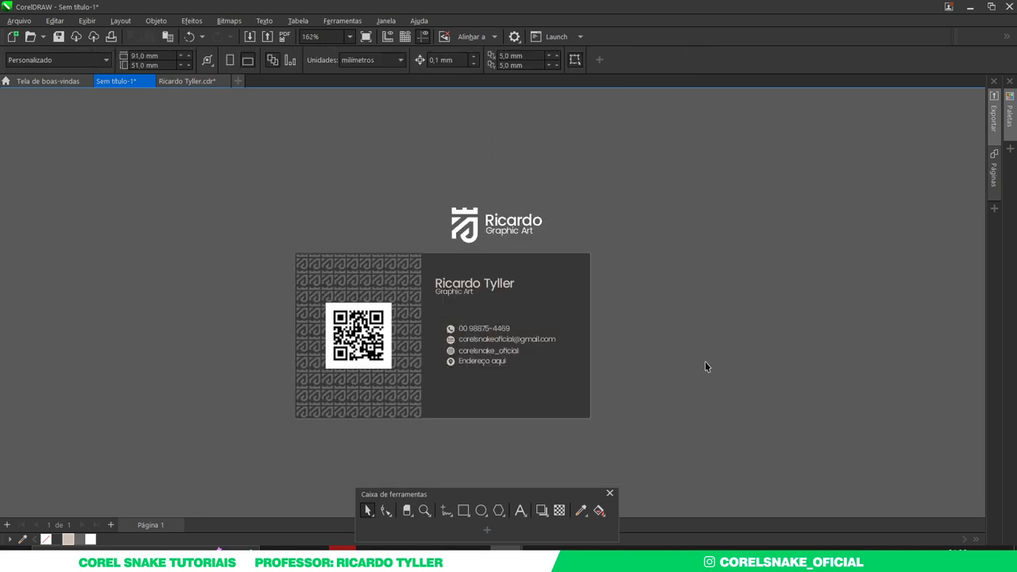
{"action": "left_click_drag", "start_coordinate": [600, 262], "coordinate": [421, 378]}
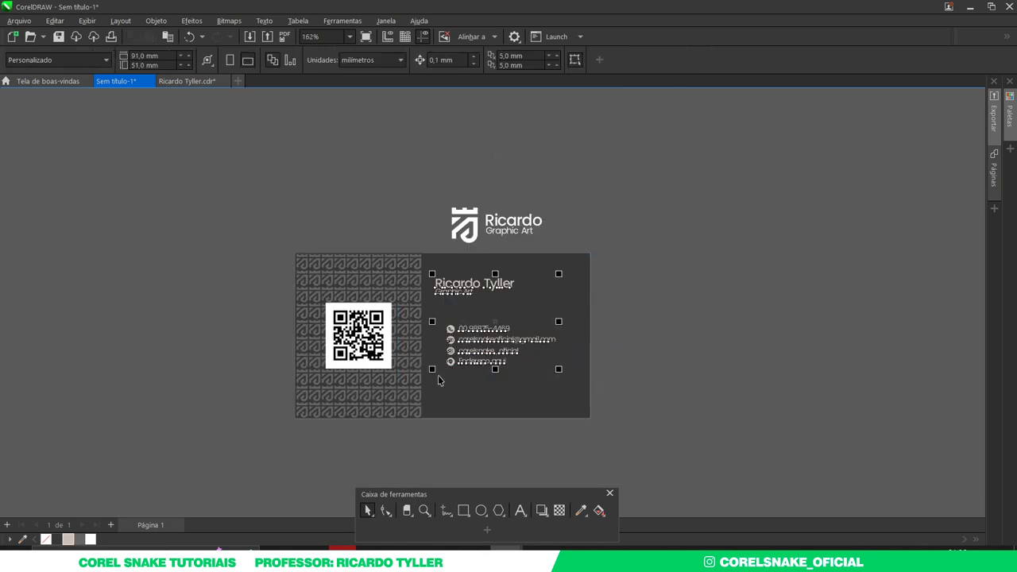
{"action": "left_click_drag", "start_coordinate": [494, 339], "coordinate": [494, 347]}
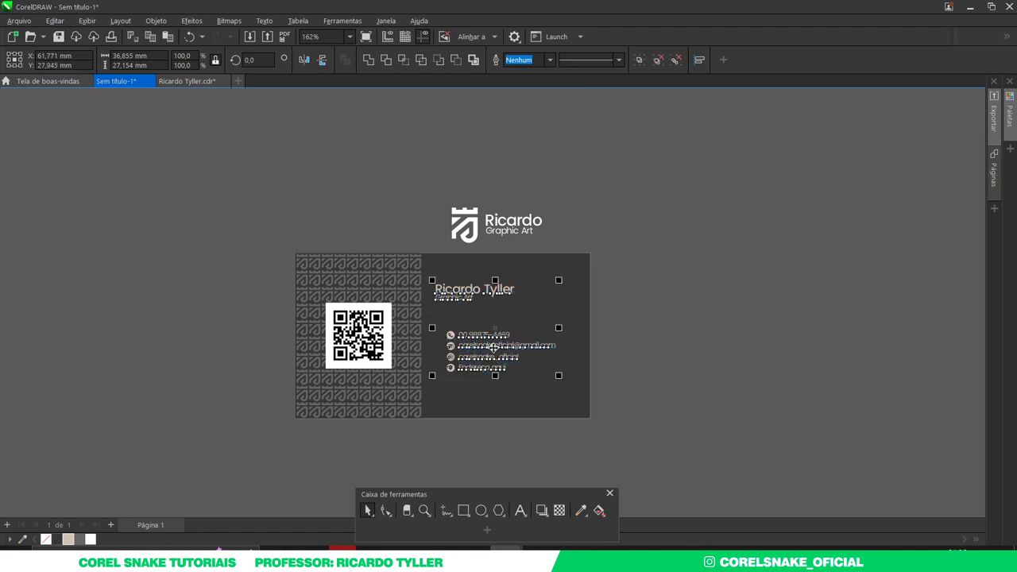
{"action": "left_click", "coordinate": [650, 376]}
{"action": "left_click_drag", "start_coordinate": [622, 284], "coordinate": [427, 380]}
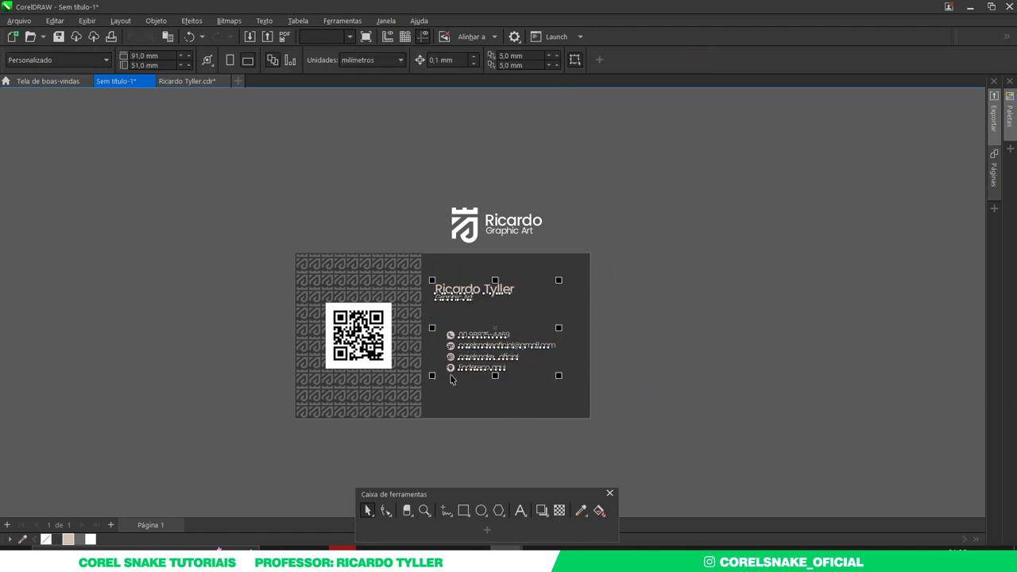
{"action": "left_click", "coordinate": [646, 336]}
{"action": "scroll", "coordinate": [646, 336], "scroll_direction": "up", "scroll_amount": 2}
{"action": "scroll", "coordinate": [604, 318], "scroll_direction": "down", "scroll_amount": 2}
{"action": "scroll", "coordinate": [719, 340], "scroll_direction": "up", "scroll_amount": 2}
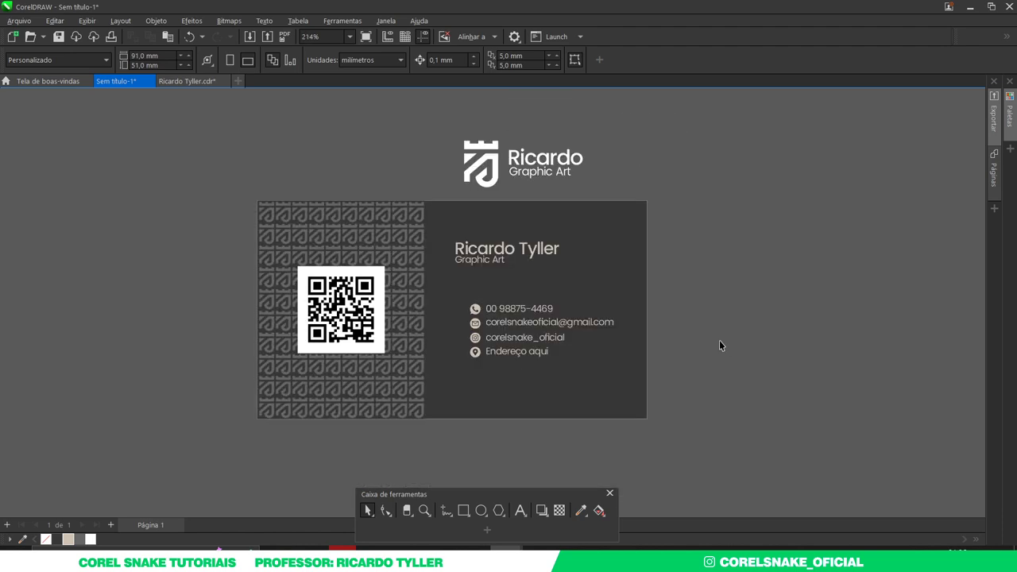
- Duplicate the card rectangle to the right of the dark card and fill it beige
{"action": "left_click", "coordinate": [451, 220]}
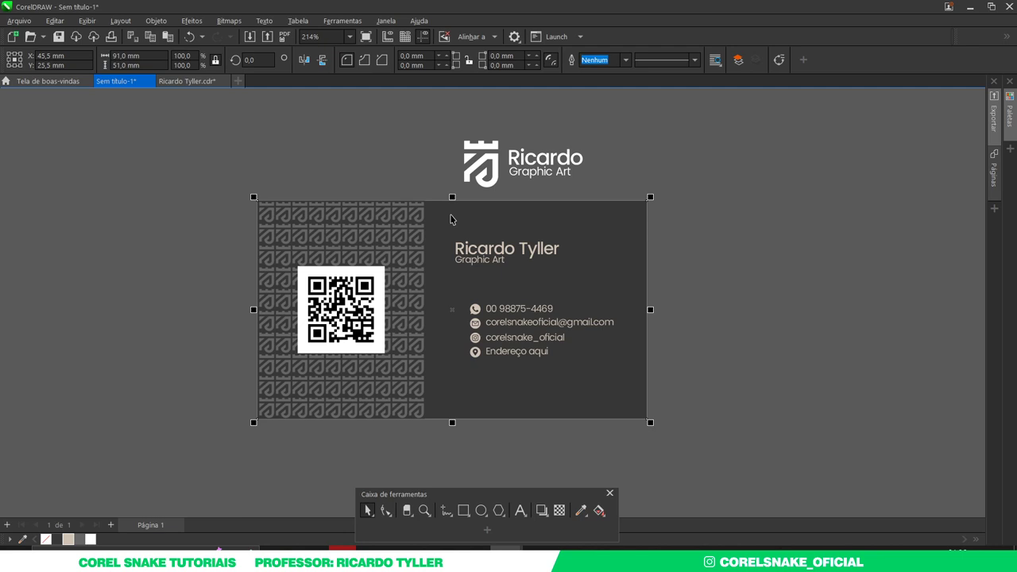
{"action": "key", "text": "ctrl+c"}
{"action": "key", "text": "ctrl+v"}
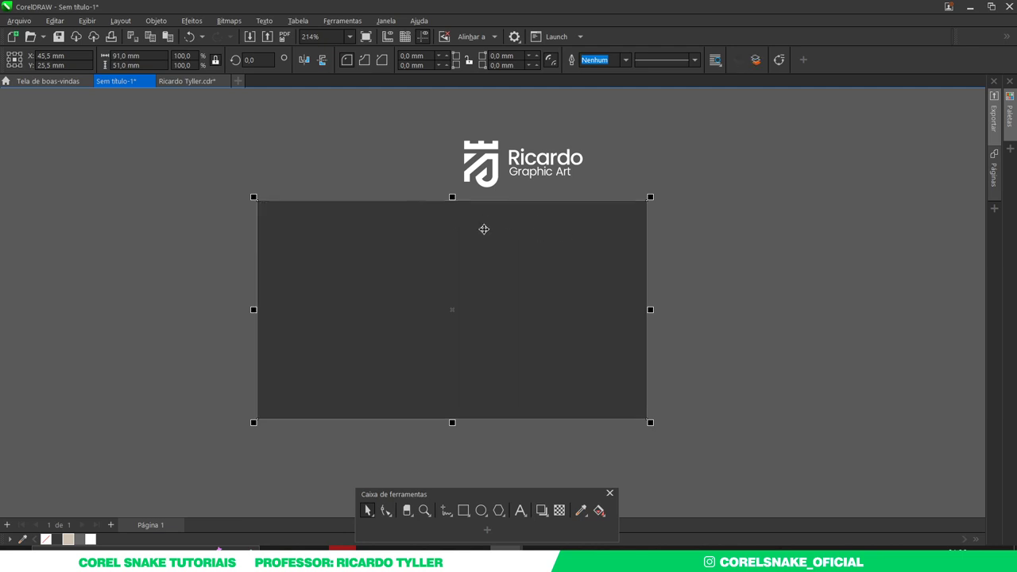
{"action": "left_click_drag", "start_coordinate": [332, 277], "coordinate": [723, 279]}
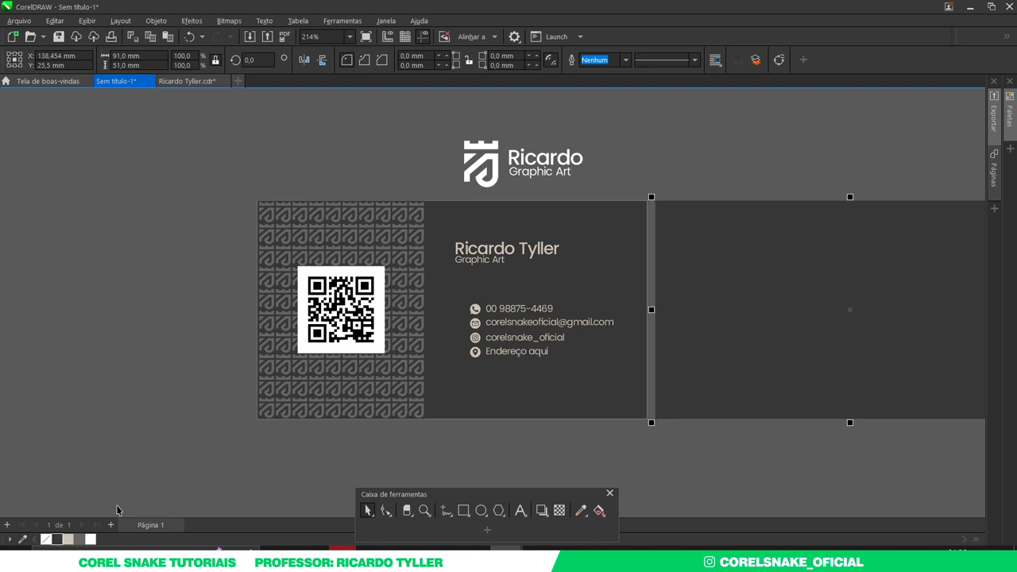
{"action": "left_click", "coordinate": [67, 539]}
- Group the logo parts and centre the logo horizontally and vertically on the beige card
{"action": "scroll", "coordinate": [172, 320], "scroll_direction": "down", "scroll_amount": 1}
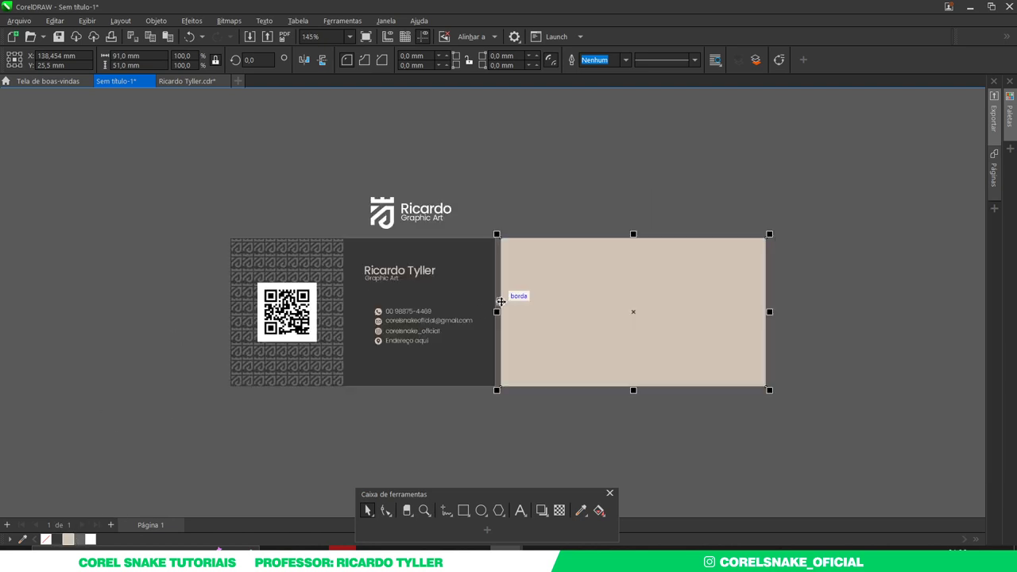
{"action": "left_click", "coordinate": [478, 248]}
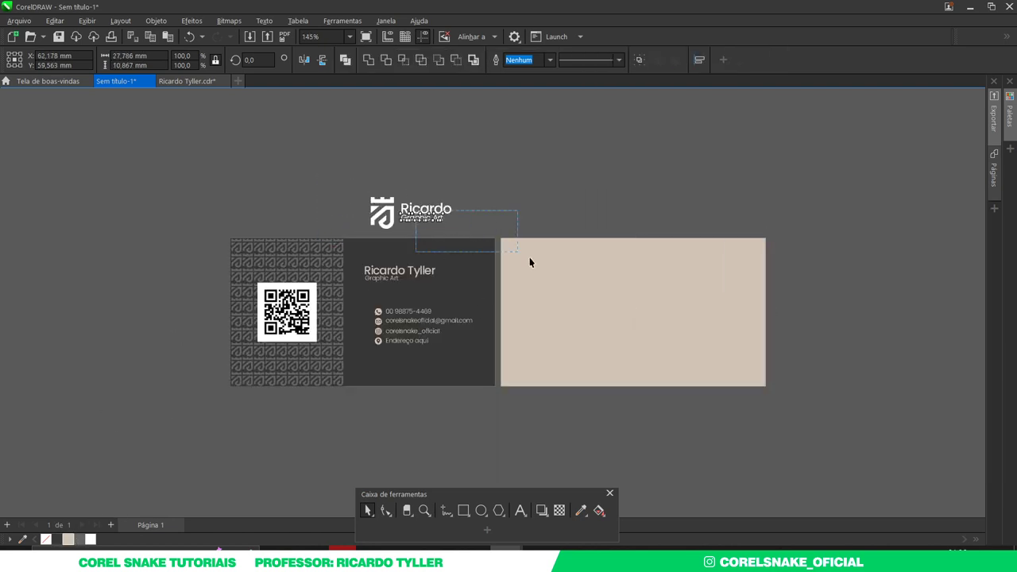
{"action": "left_click_drag", "start_coordinate": [350, 178], "coordinate": [495, 245]}
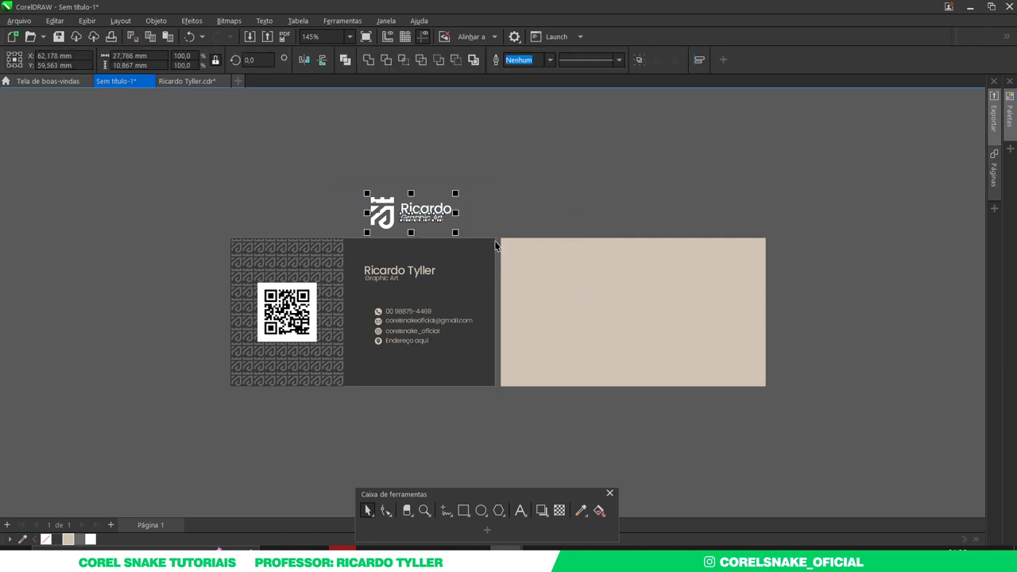
{"action": "key", "text": "ctrl+g"}
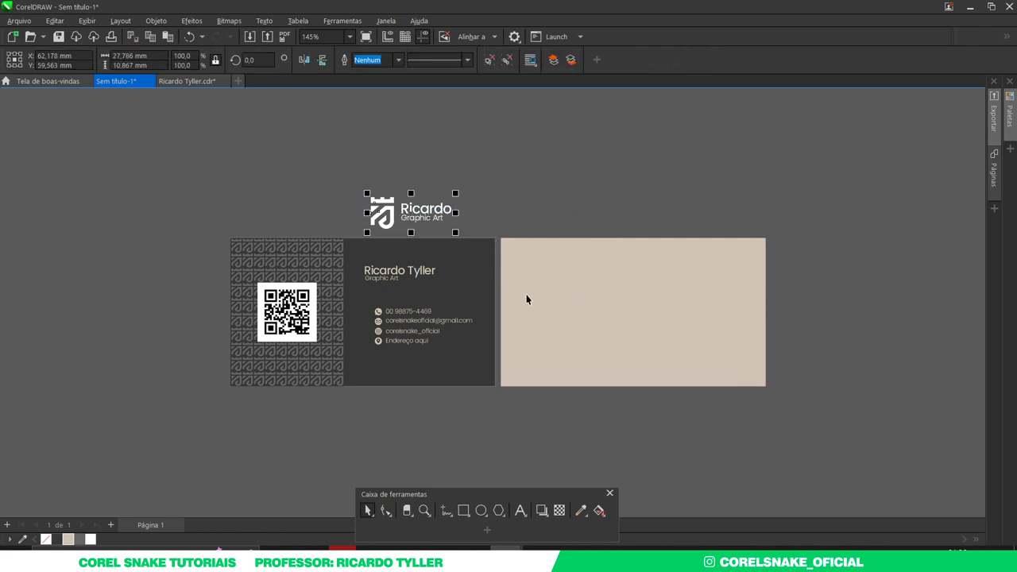
{"action": "left_click", "coordinate": [617, 286], "text": "shift"}
{"action": "key", "text": "c"}
{"action": "key", "text": "e"}
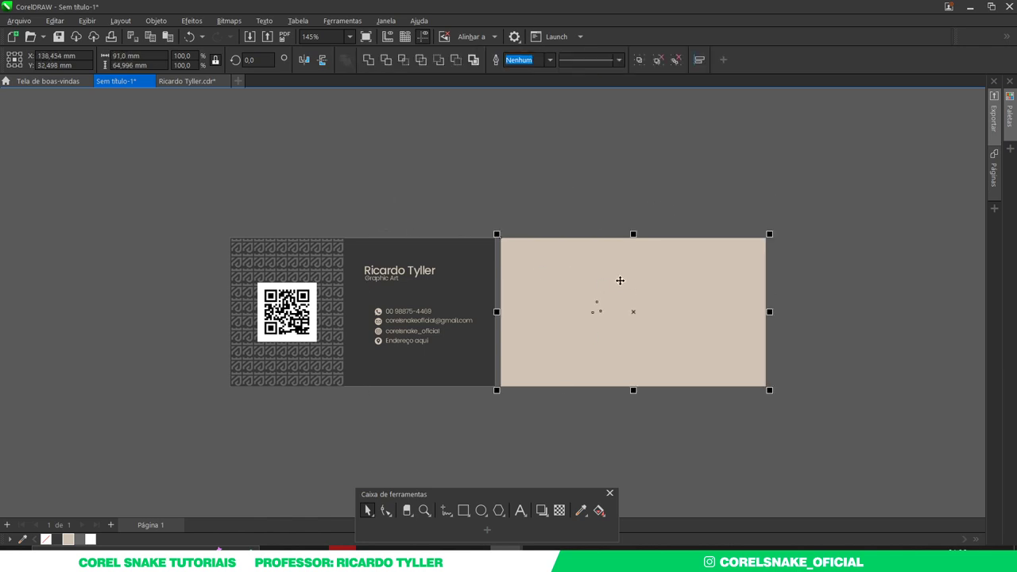
- Bring the logo in front of the beige card, colour it dark grey and fit both cards in view
{"action": "left_click", "coordinate": [791, 208]}
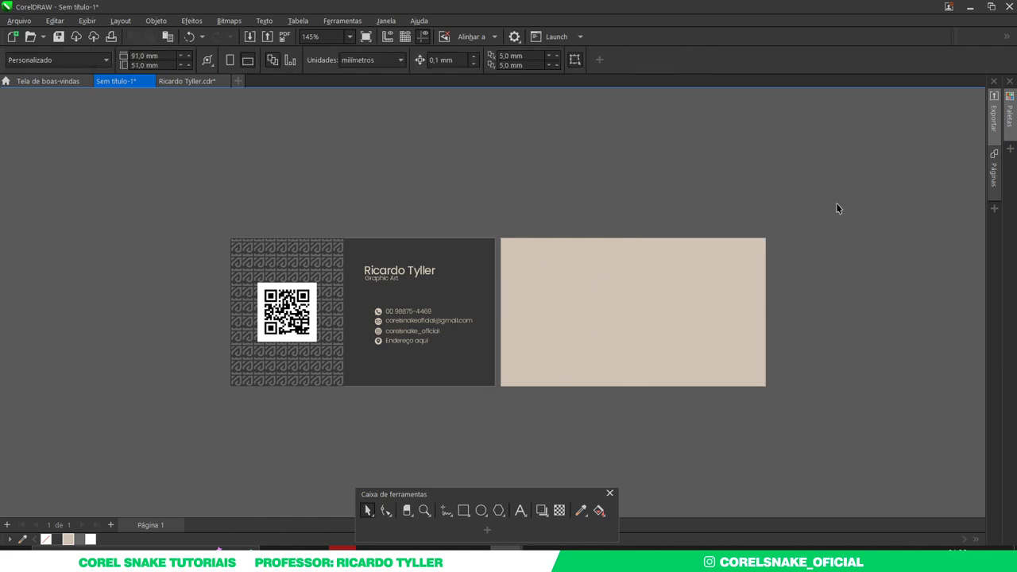
{"action": "left_click_drag", "start_coordinate": [870, 193], "coordinate": [513, 443]}
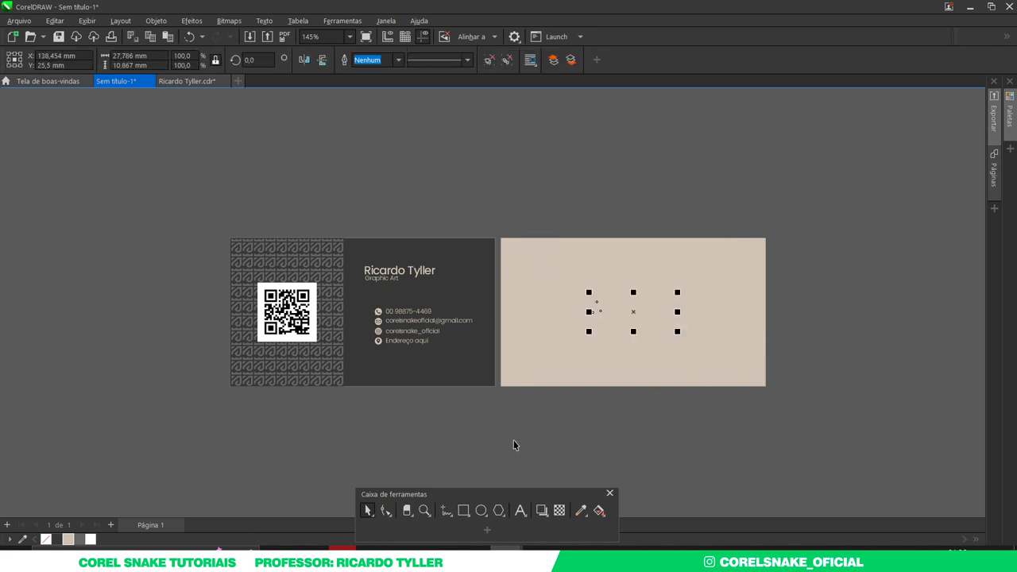
{"action": "key", "text": "shift+Page_Up"}
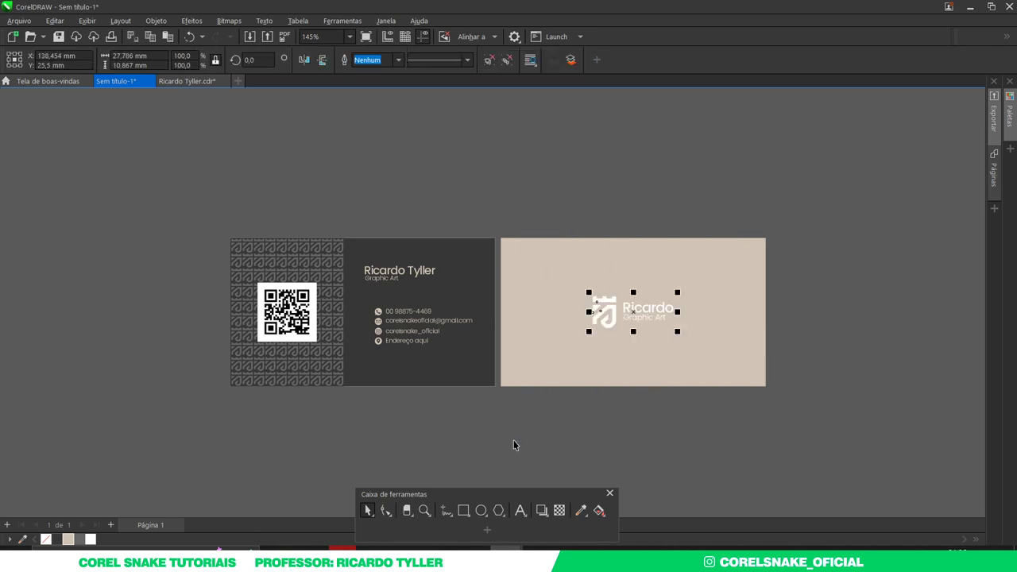
{"action": "left_click", "coordinate": [54, 541]}
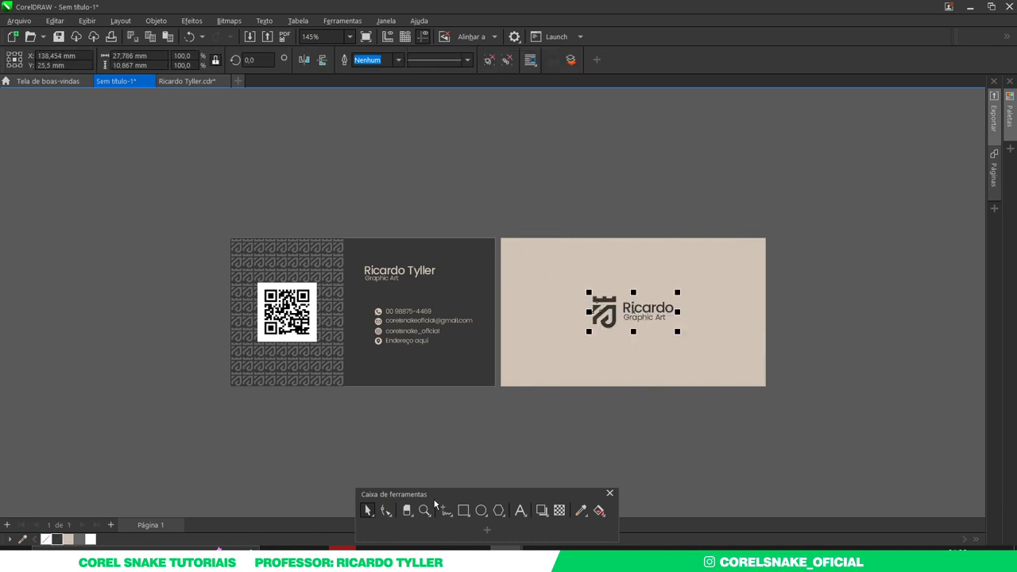
{"action": "left_click", "coordinate": [746, 451]}
{"action": "key", "text": "F4"}
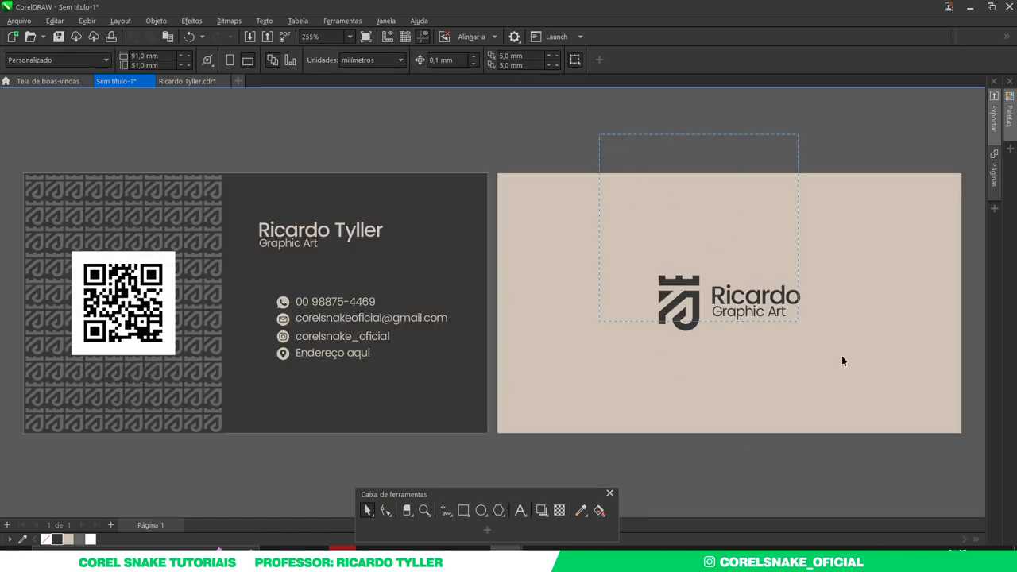
- Take a screen capture of the card area and copy it to the clipboard
{"action": "key", "text": "Tab"}
{"action": "left_click", "coordinate": [758, 483]}
{"action": "key", "text": "Print"}
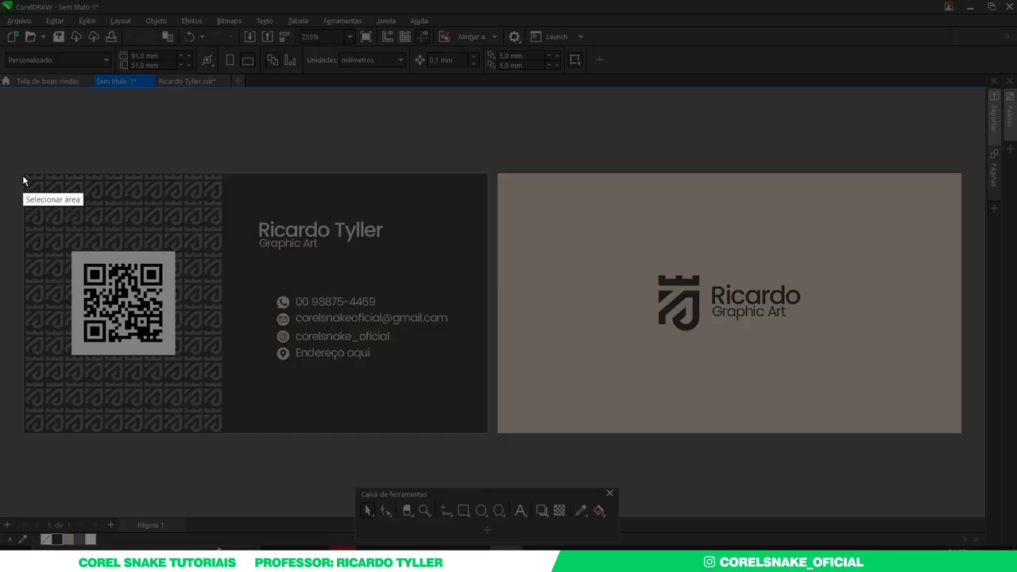
{"action": "mouse_move", "coordinate": [24, 174]}
{"action": "left_mouse_down"}
{"action": "mouse_move", "coordinate": [98, 344]}
{"action": "mouse_move", "coordinate": [321, 432]}
{"action": "mouse_move", "coordinate": [487, 432]}
{"action": "left_mouse_up"}
{"action": "key", "text": "ctrl+c"}
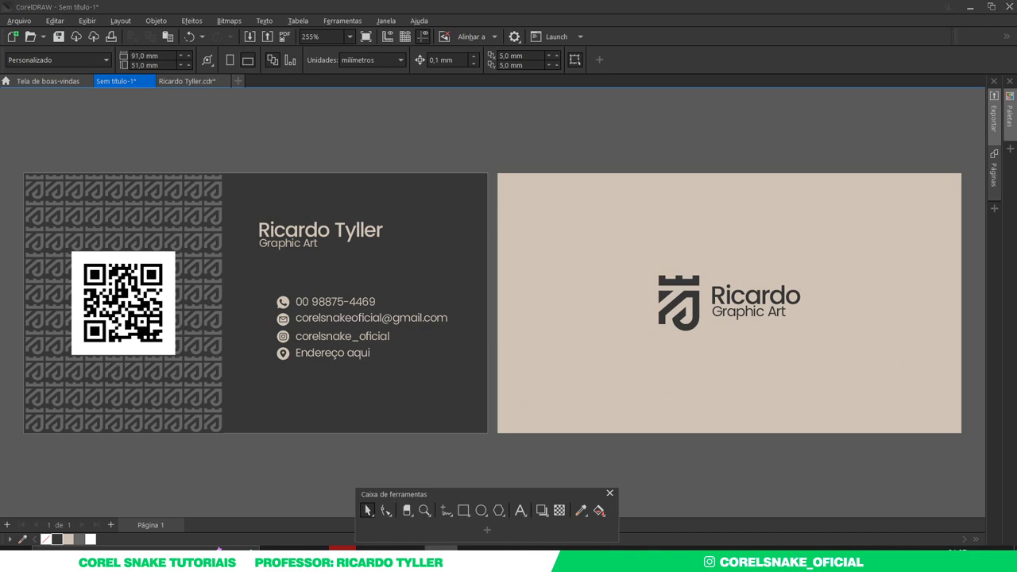
- In Photoshop, expand Place Your Design Here and open the Back smart object
{"action": "left_click", "coordinate": [639, 548]}
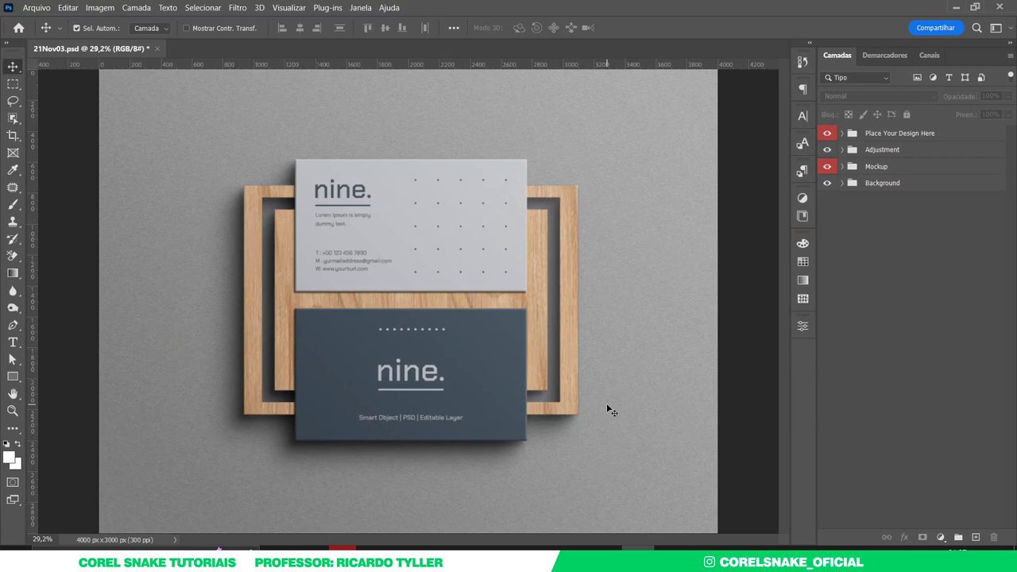
{"action": "left_click", "coordinate": [842, 133]}
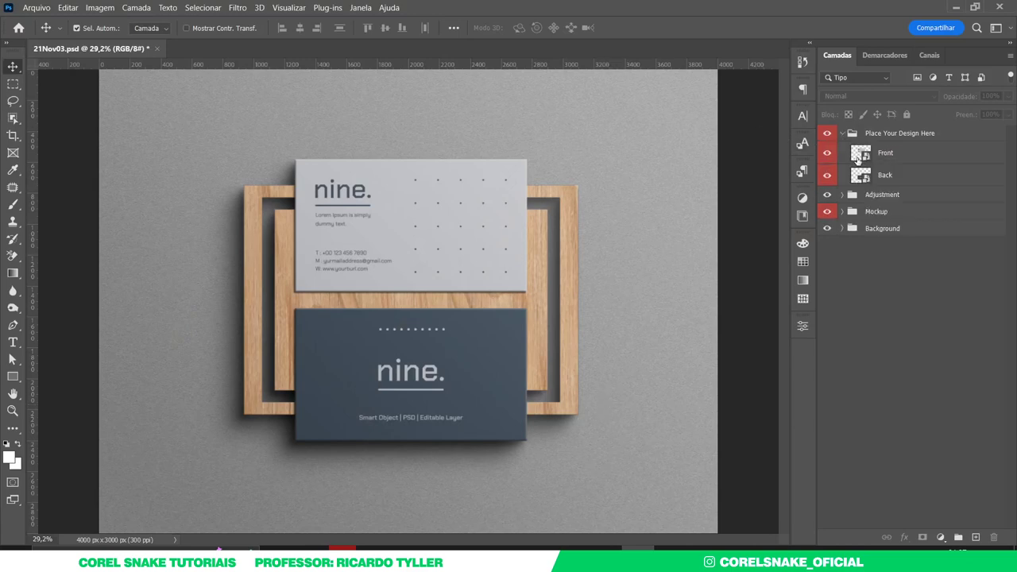
{"action": "double_click", "coordinate": [860, 174]}
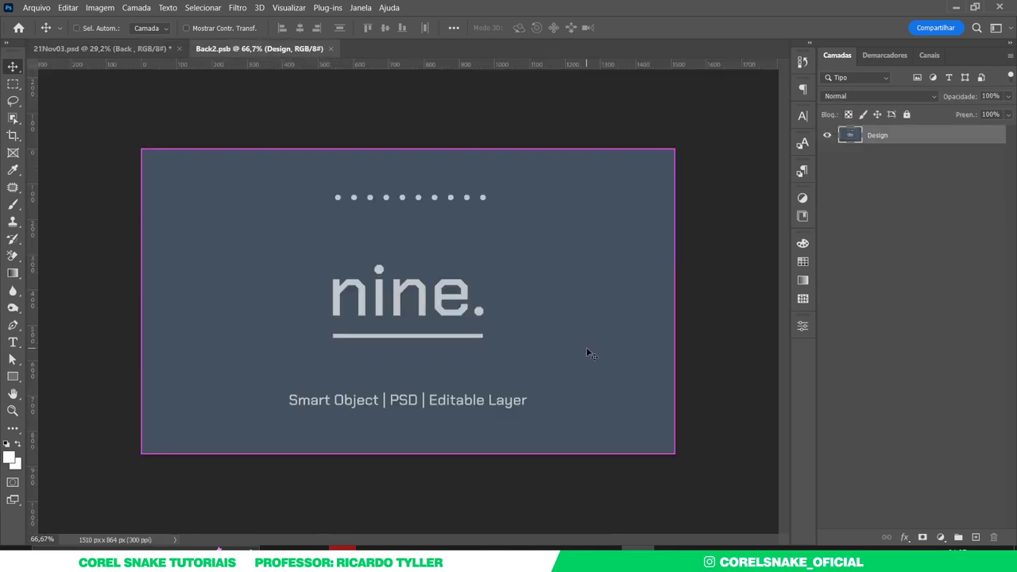
- Discard the mistaken beige-card paste and recapture the dark card from CorelDRAW
{"action": "key", "text": "ctrl+v"}
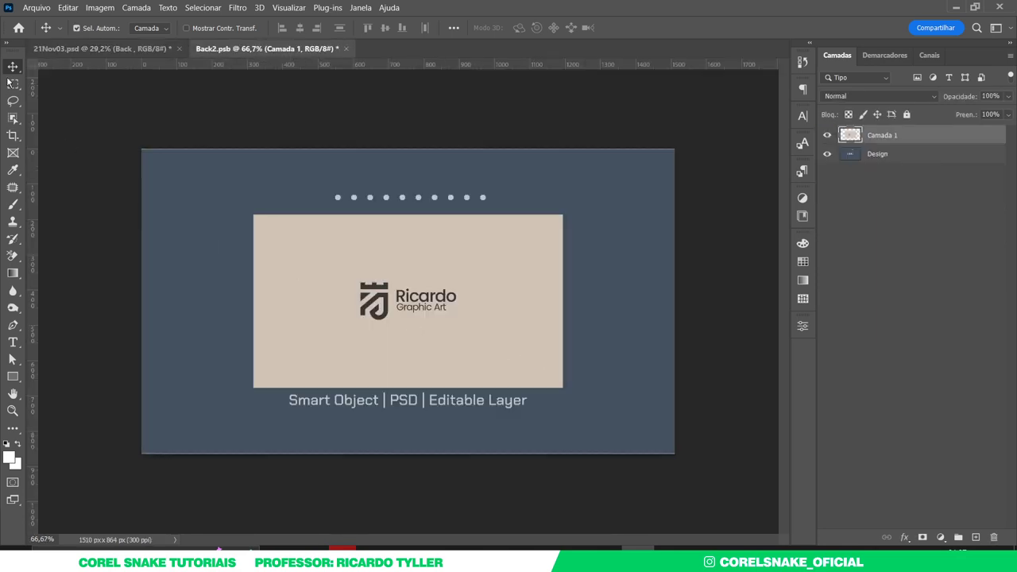
{"action": "left_click_drag", "start_coordinate": [323, 238], "coordinate": [327, 244]}
{"action": "key", "text": "Delete"}
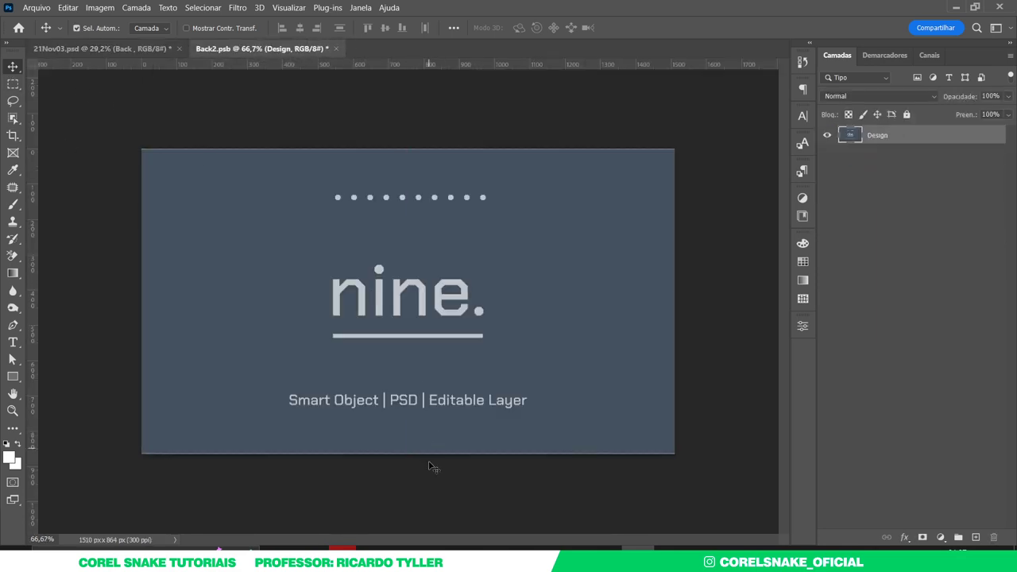
{"action": "mouse_move", "coordinate": [506, 548]}
{"action": "left_click", "coordinate": [439, 515]}
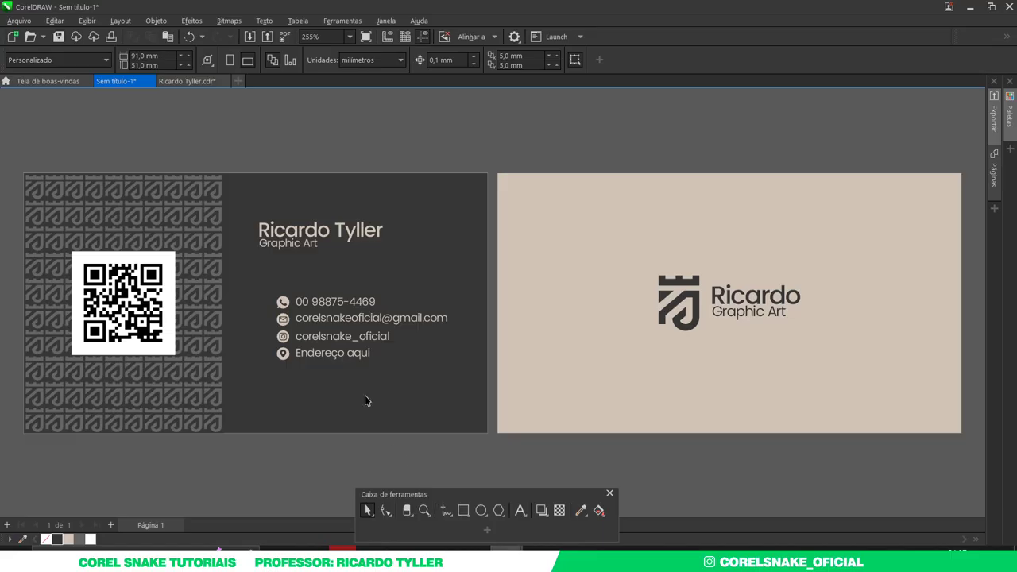
{"action": "key", "text": "Print"}
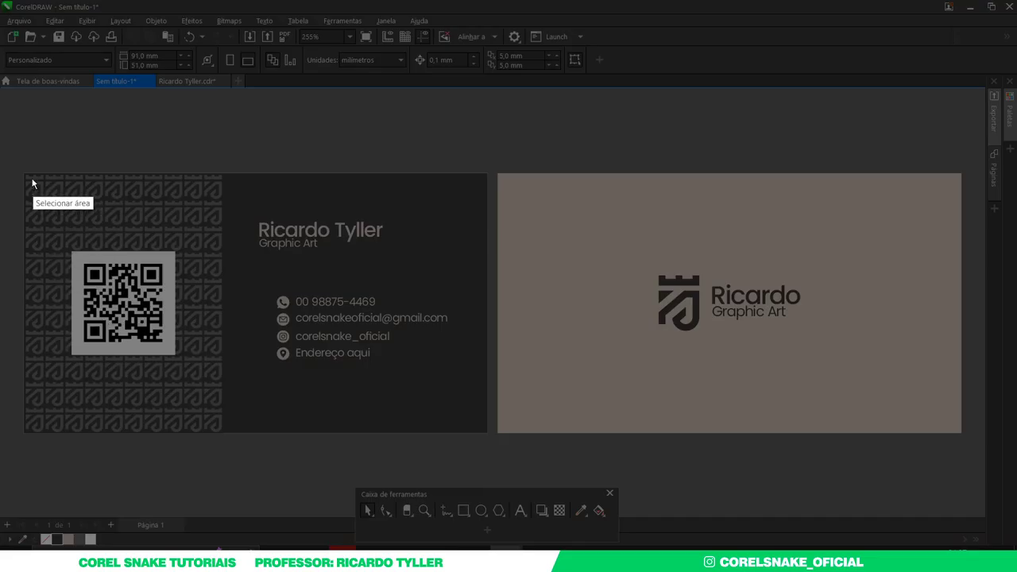
{"action": "left_click_drag", "start_coordinate": [22, 172], "coordinate": [492, 434]}
{"action": "key", "text": "ctrl+c"}
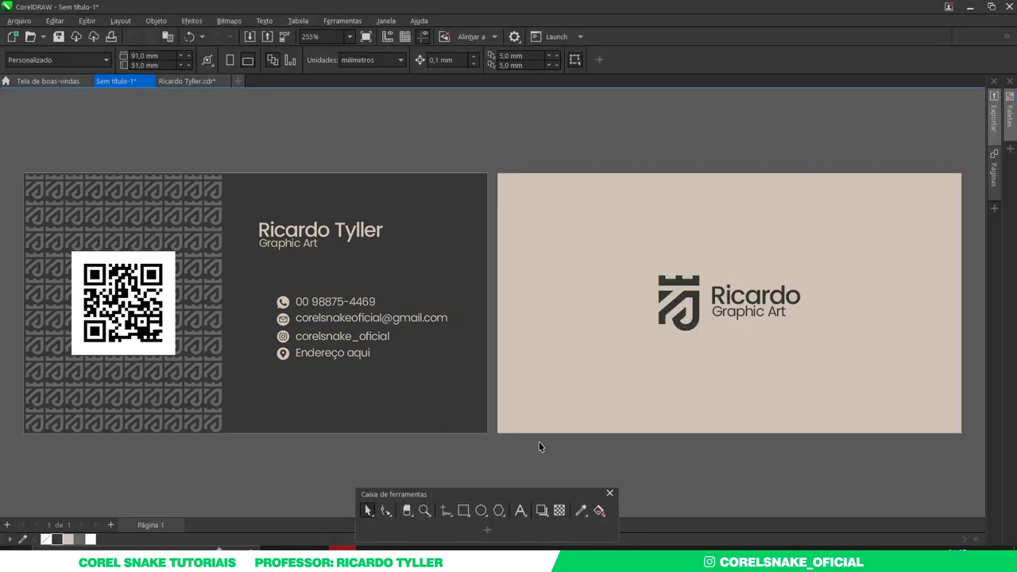
- Paste the dark card into Back2.psb, scale it to fill the design, save and return to 21Nov03.psd
{"action": "key", "text": "alt+Tab"}
{"action": "key", "text": "ctrl+v"}
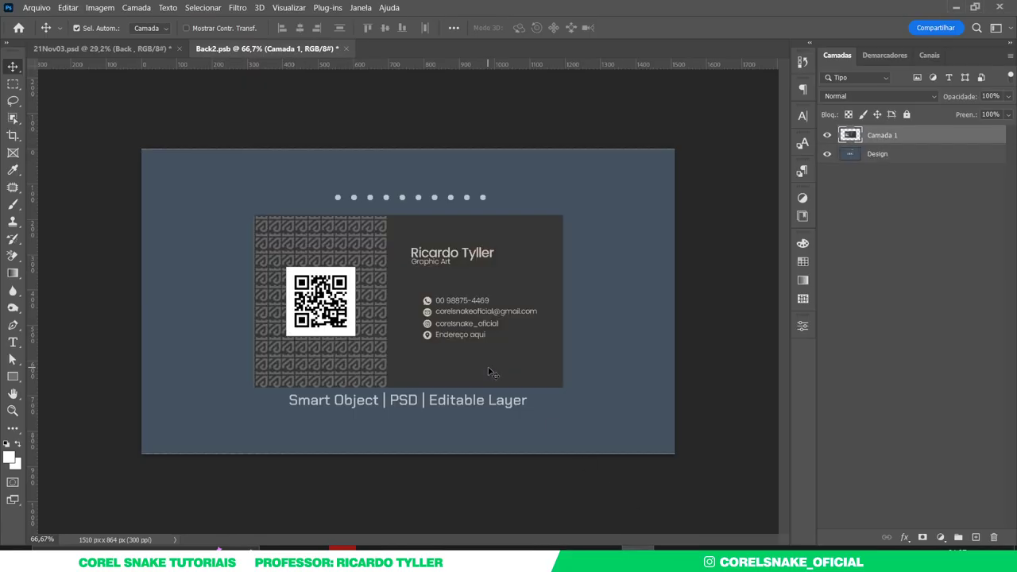
{"action": "key", "text": "ctrl+t"}
{"action": "left_click_drag", "start_coordinate": [572, 310], "coordinate": [681, 351]}
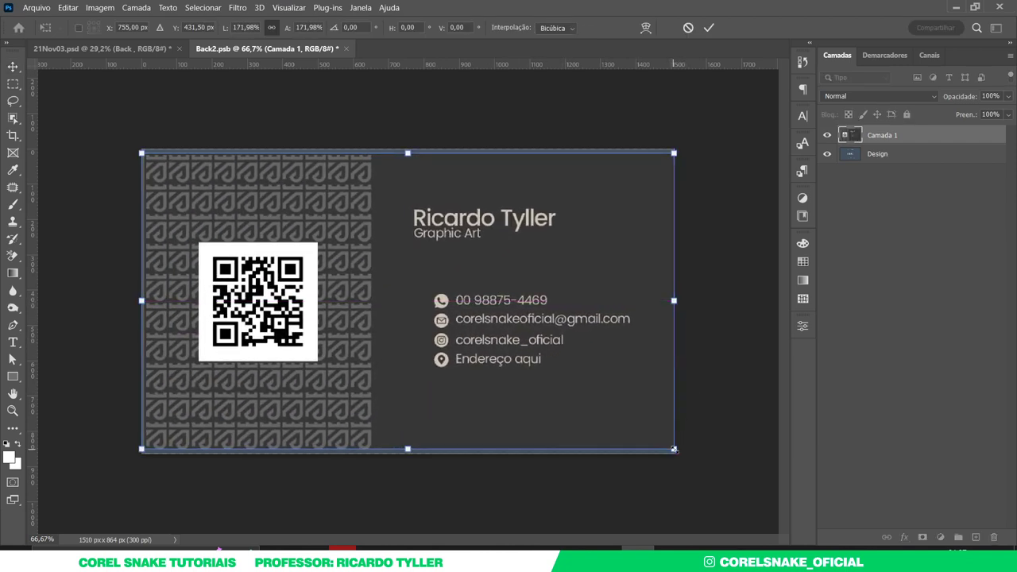
{"action": "left_click_drag", "start_coordinate": [675, 450], "coordinate": [684, 452]}
{"action": "key", "text": "Return"}
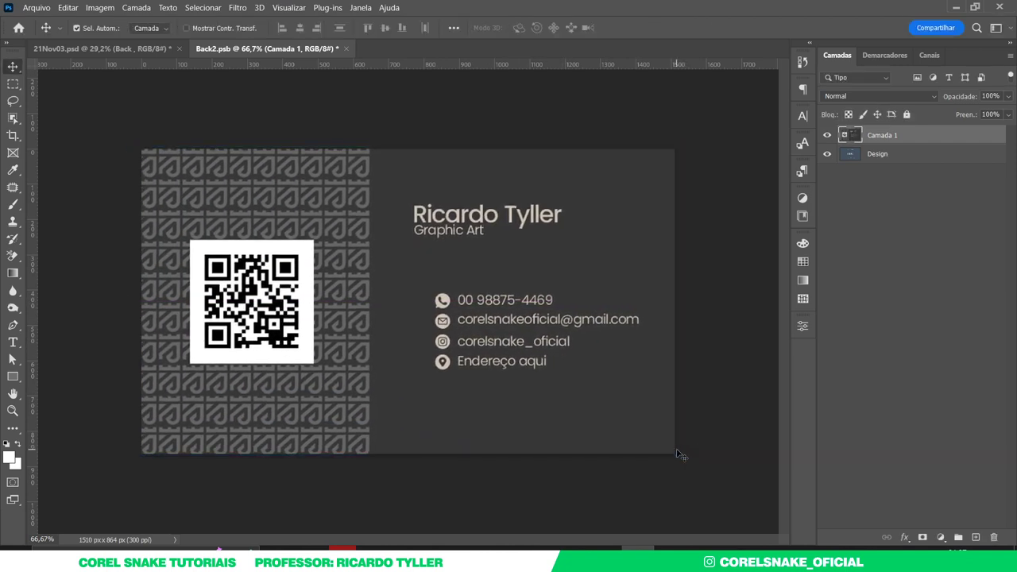
{"action": "key", "text": "ctrl+s"}
{"action": "left_click", "coordinate": [116, 48]}
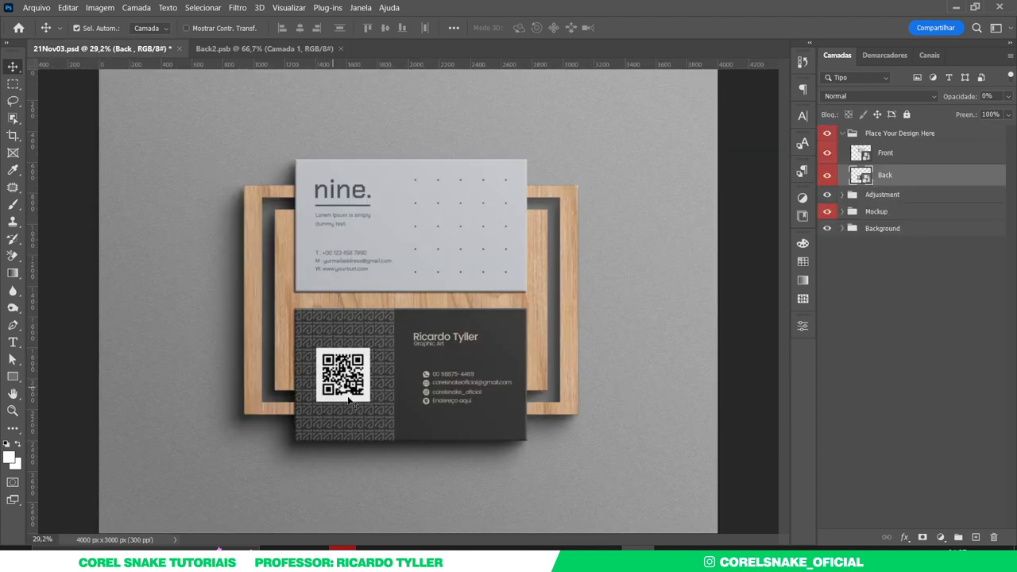
- Open the Front smart object and capture the beige logo card from CorelDRAW
{"action": "double_click", "coordinate": [864, 155]}
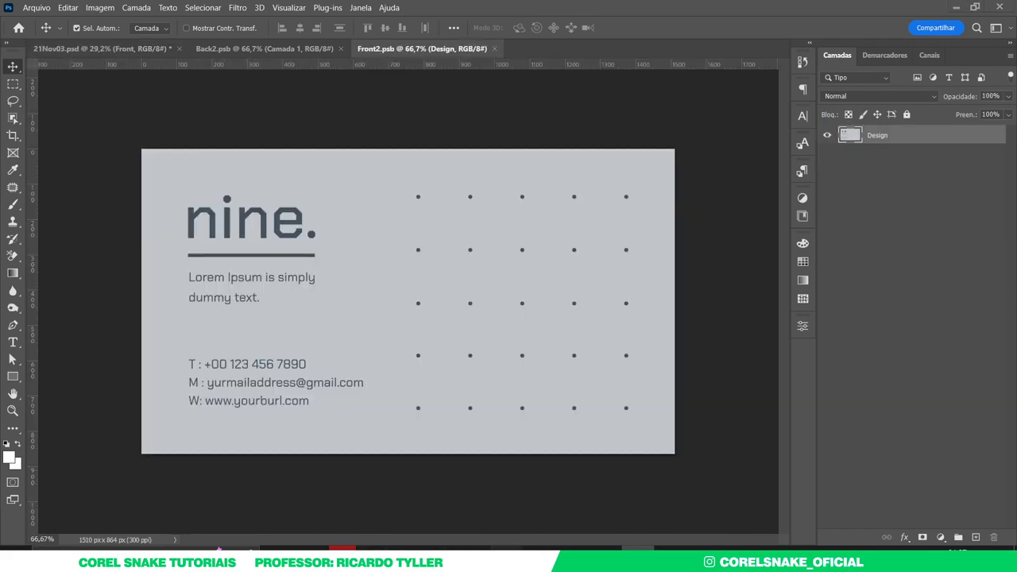
{"action": "mouse_move", "coordinate": [497, 547]}
{"action": "left_click", "coordinate": [461, 523]}
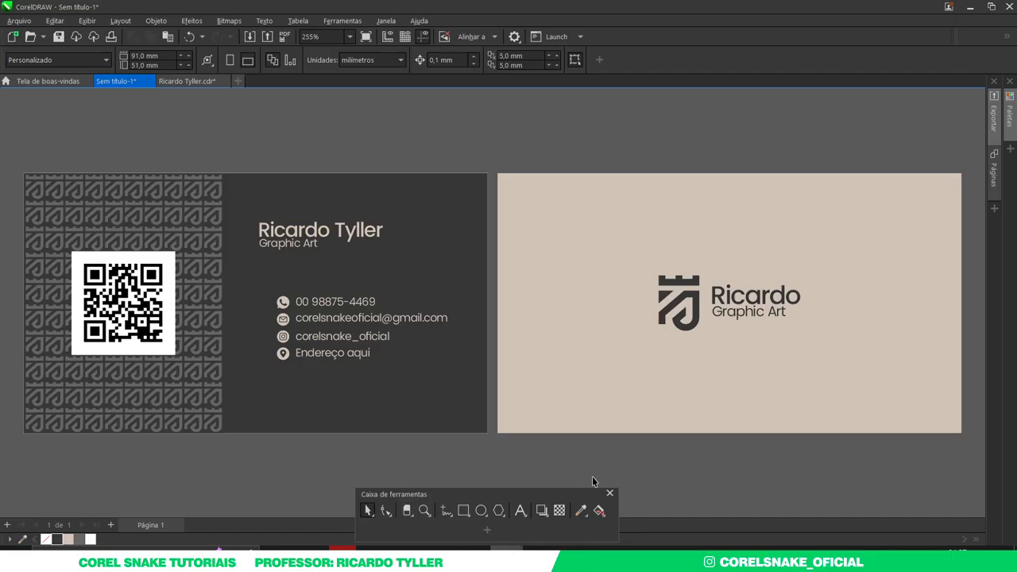
{"action": "key", "text": "Print"}
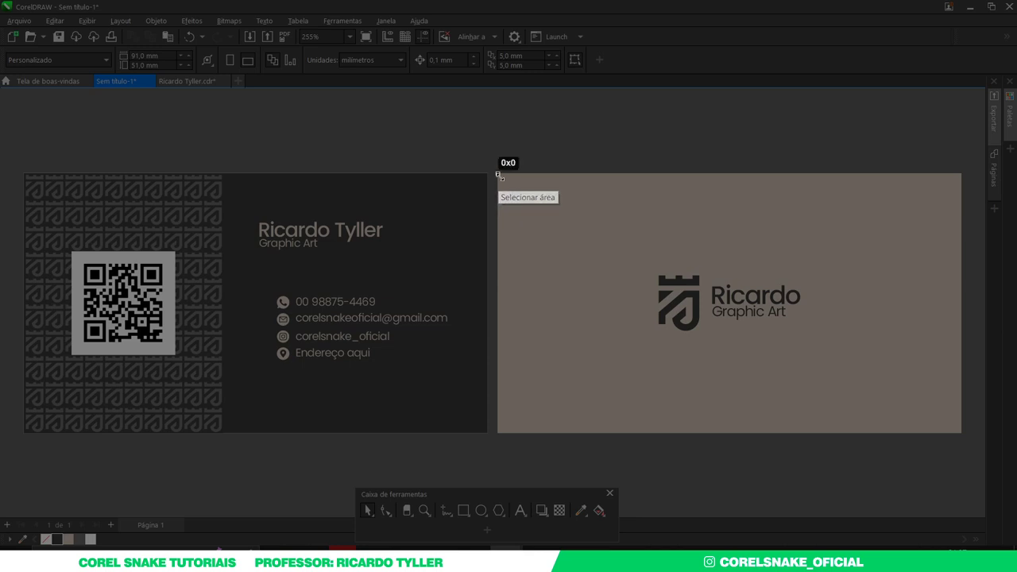
{"action": "left_click_drag", "start_coordinate": [498, 174], "coordinate": [961, 432]}
{"action": "key", "text": "ctrl+c"}
- Paste the beige card into the Front design, scale it to fill, and return to the mockup
{"action": "key", "text": "alt+Tab"}
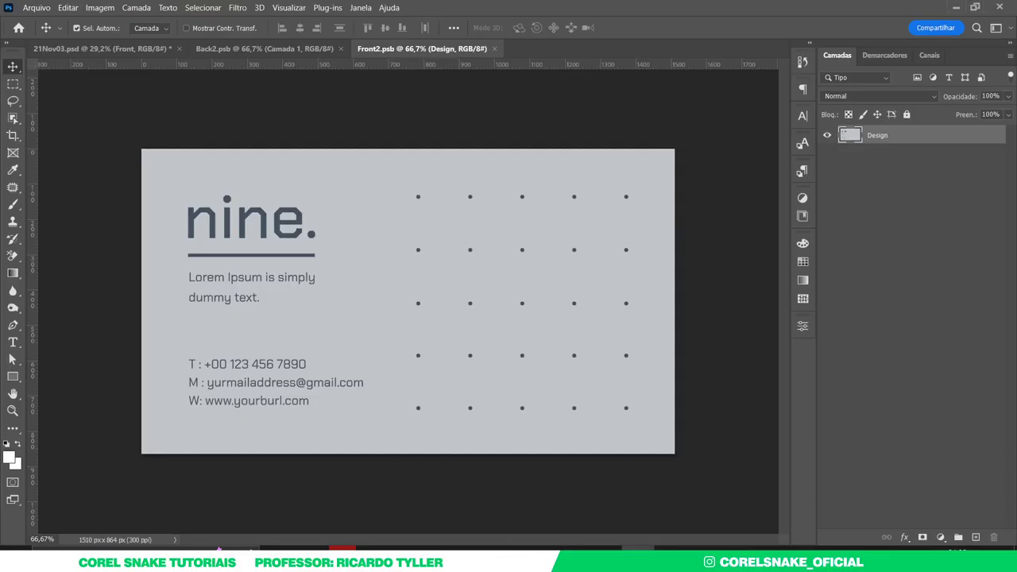
{"action": "key", "text": "ctrl+v"}
{"action": "key", "text": "ctrl+t"}
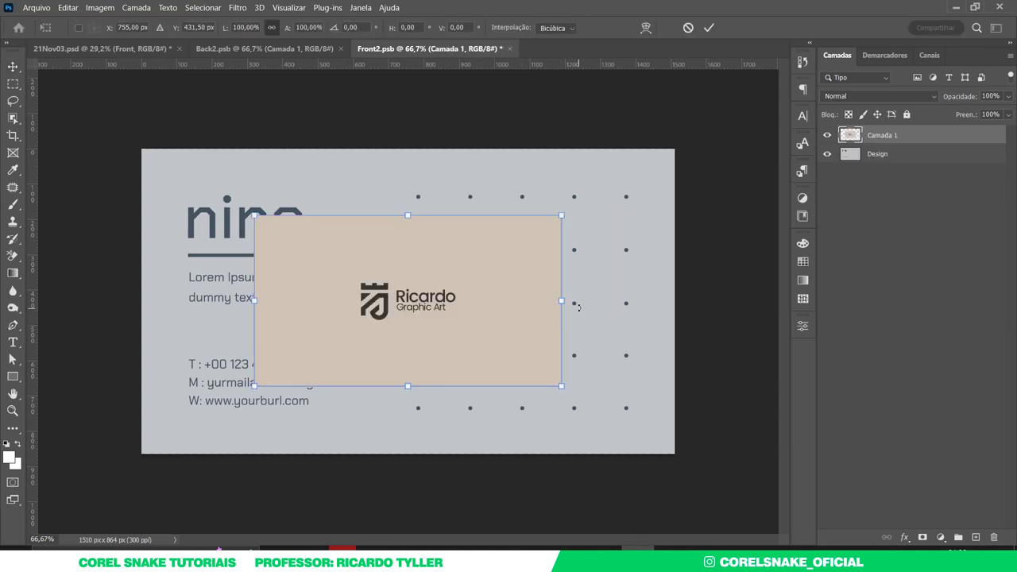
{"action": "left_click_drag", "start_coordinate": [564, 302], "coordinate": [684, 337]}
{"action": "key", "text": "Return"}
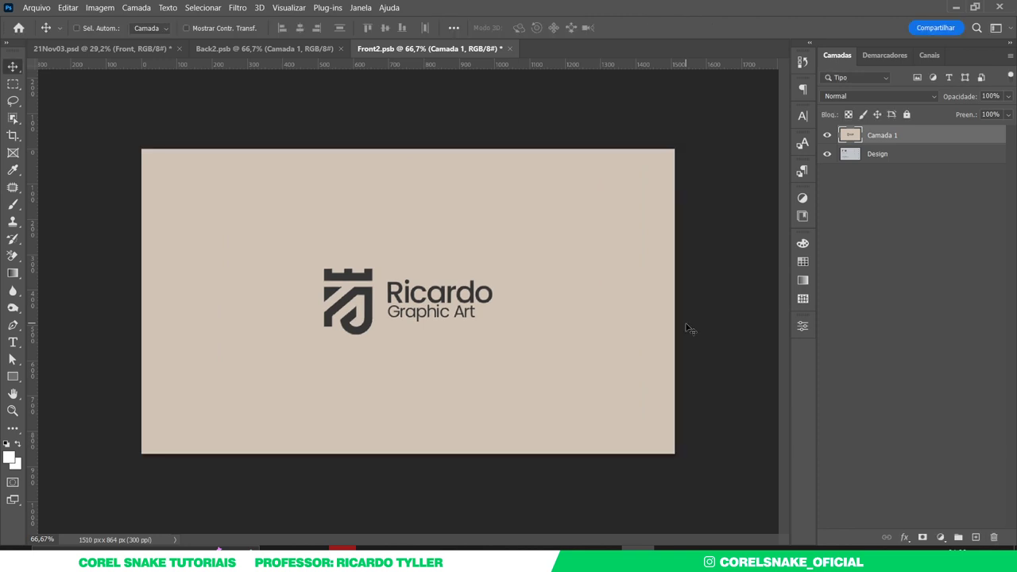
{"action": "left_click", "coordinate": [138, 49]}
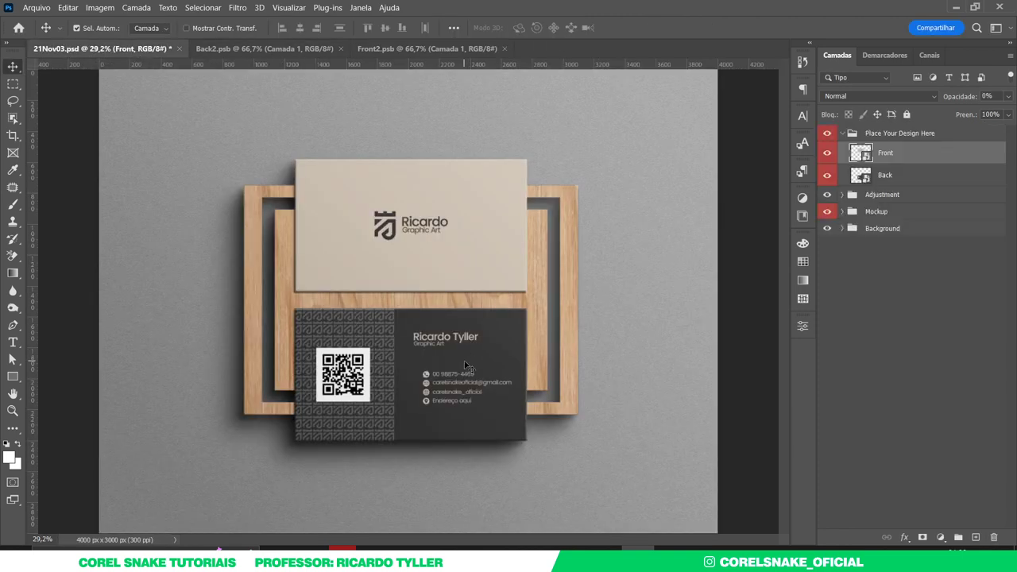
- Open the colour settings of the Color fill layer in the Background group
{"action": "left_click", "coordinate": [671, 139]}
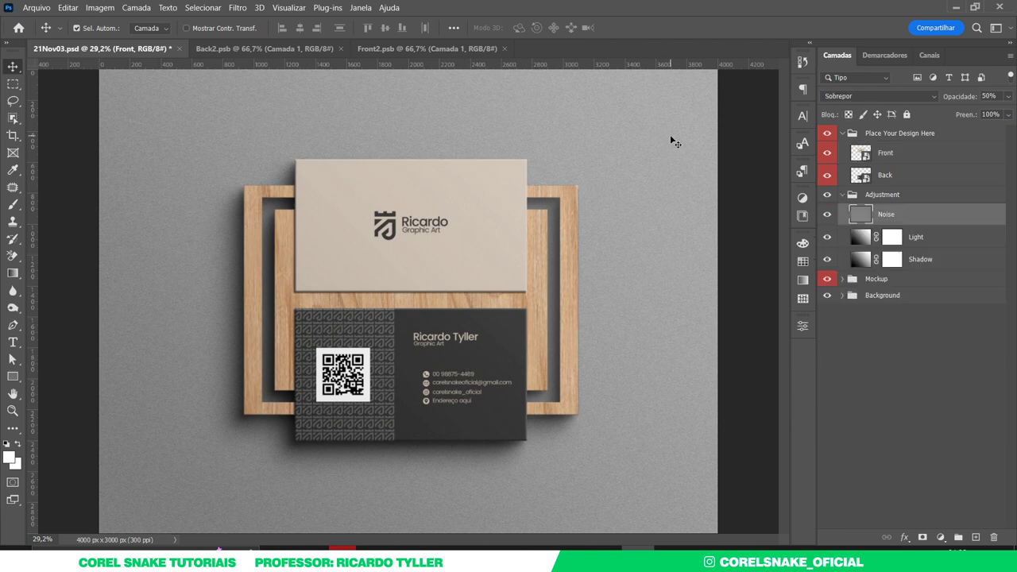
{"action": "left_click", "coordinate": [844, 196]}
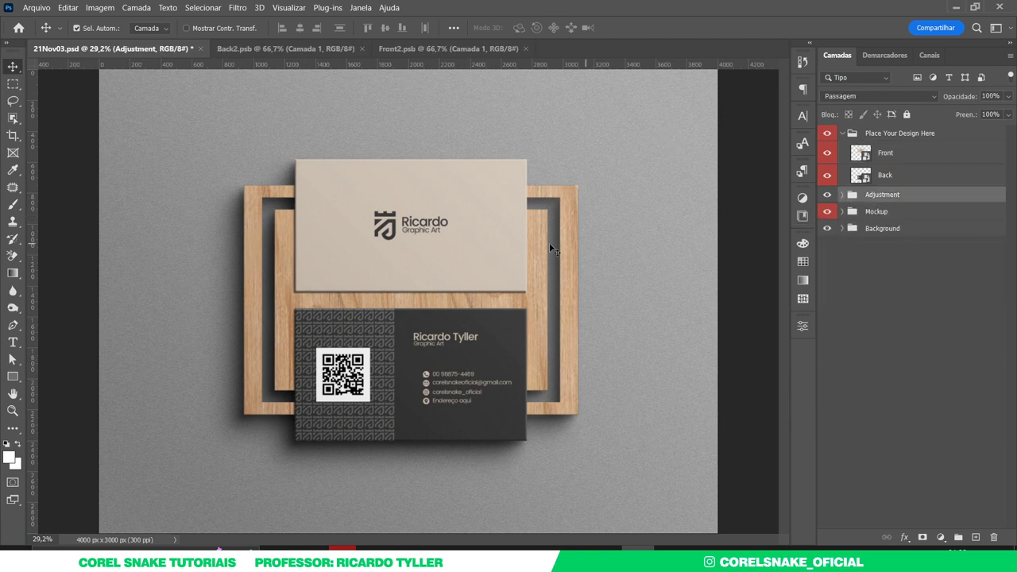
{"action": "left_click", "coordinate": [841, 228]}
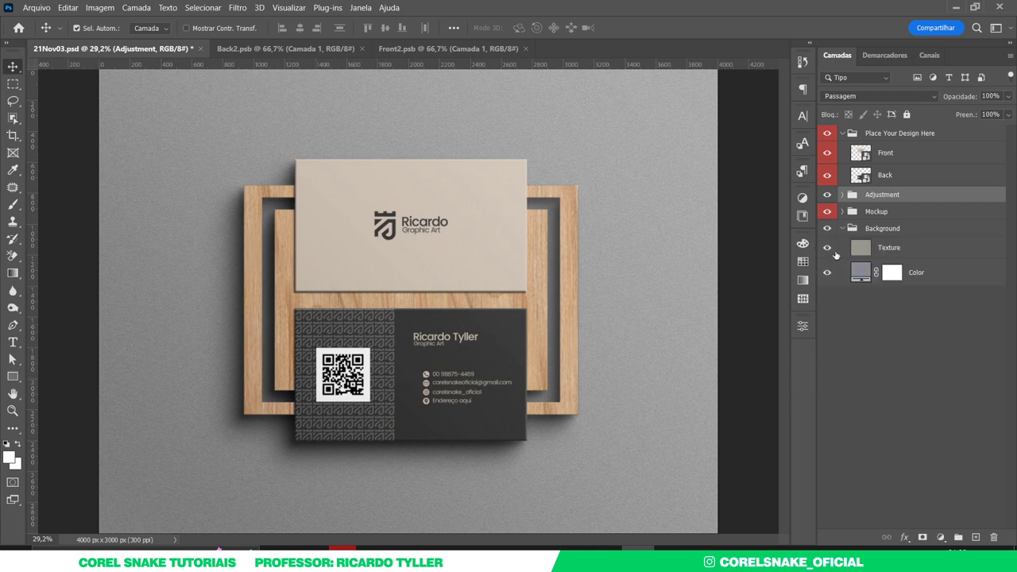
{"action": "left_click", "coordinate": [858, 271]}
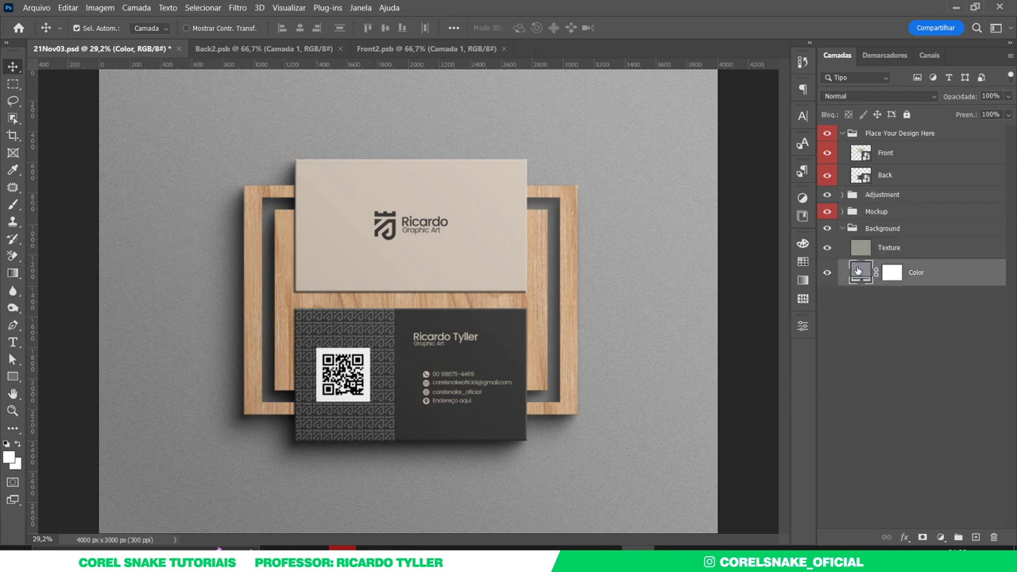
{"action": "double_click", "coordinate": [858, 271]}
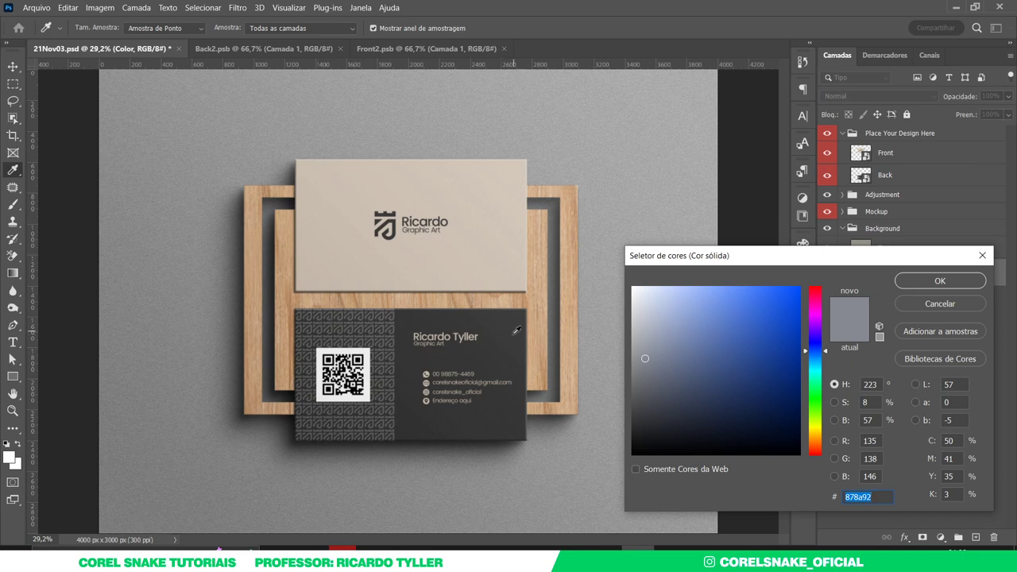
- Sample tones from the image until the fill is warm grey #5a5958, then confirm
{"action": "left_click", "coordinate": [514, 333]}
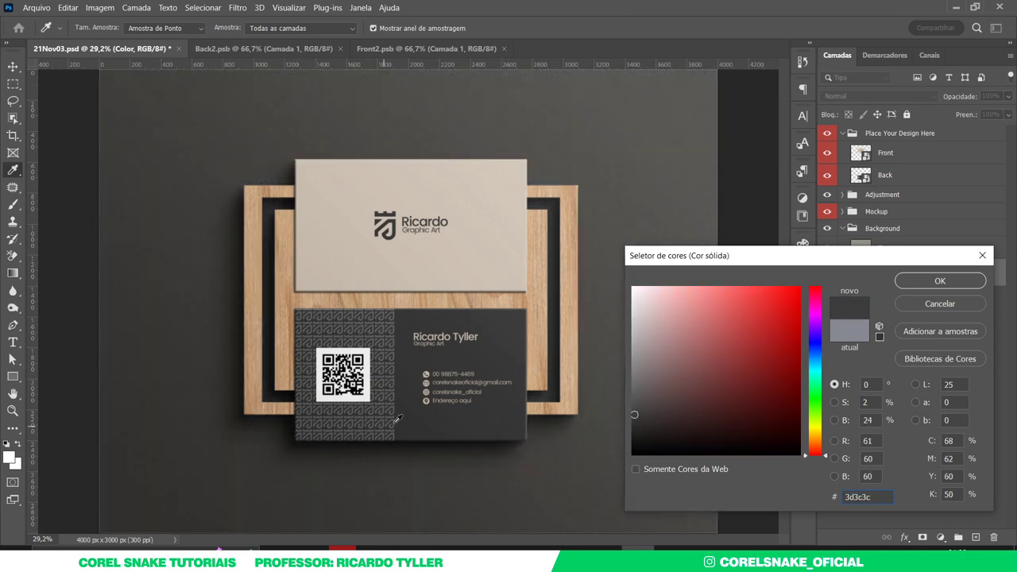
{"action": "left_click", "coordinate": [541, 294]}
{"action": "left_click", "coordinate": [455, 298]}
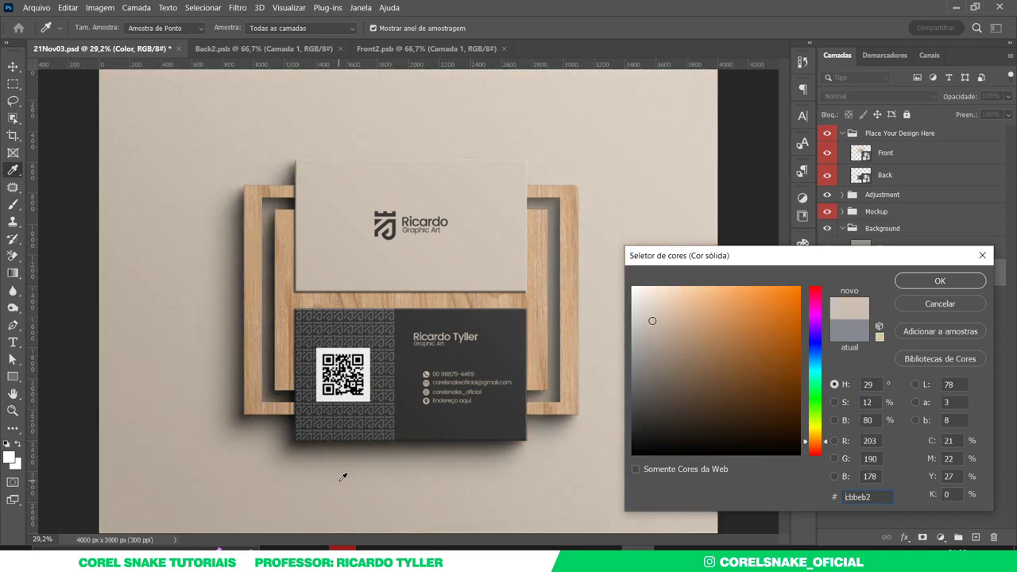
{"action": "left_click", "coordinate": [338, 354]}
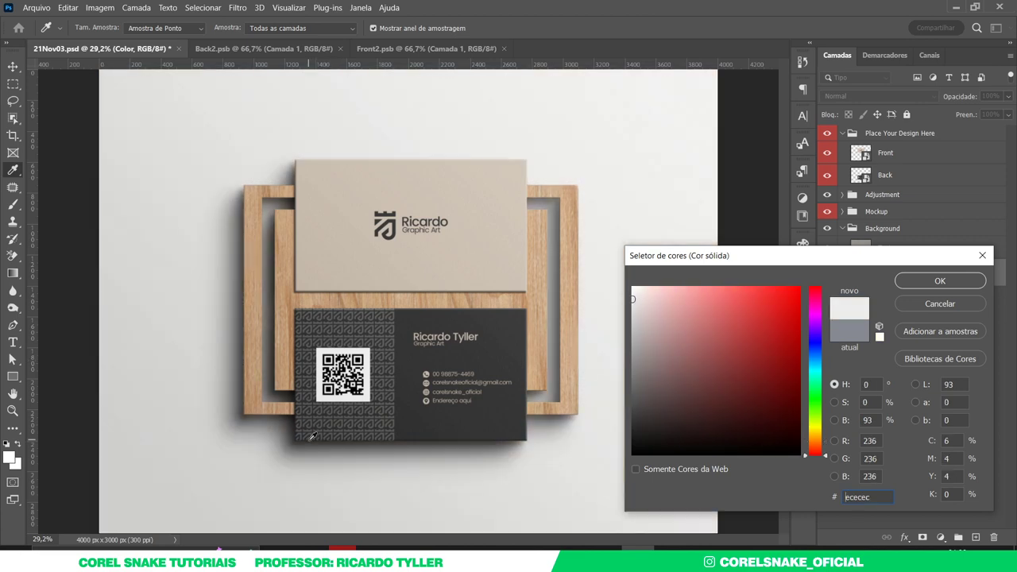
{"action": "left_click", "coordinate": [314, 382]}
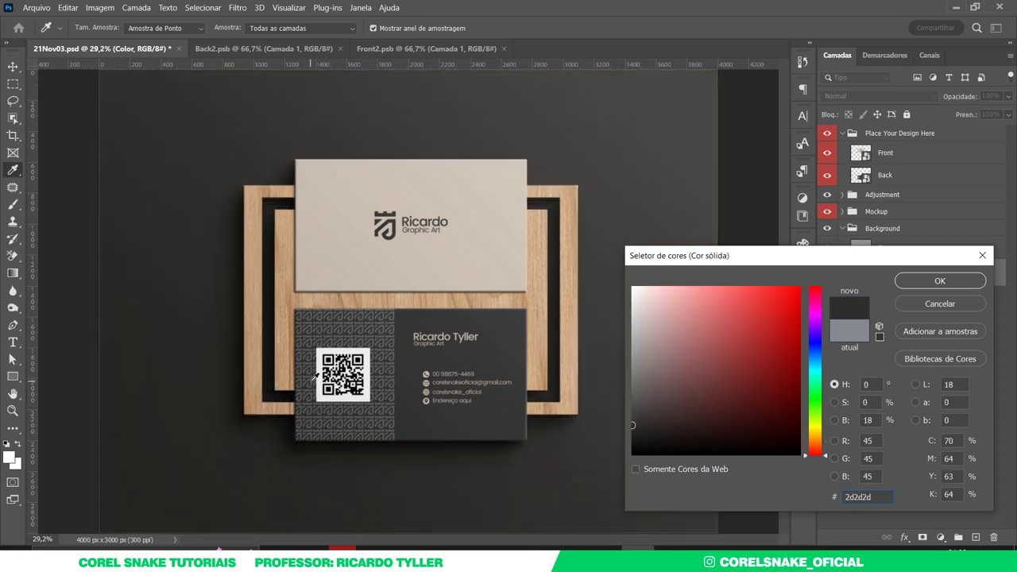
{"action": "left_click", "coordinate": [314, 378]}
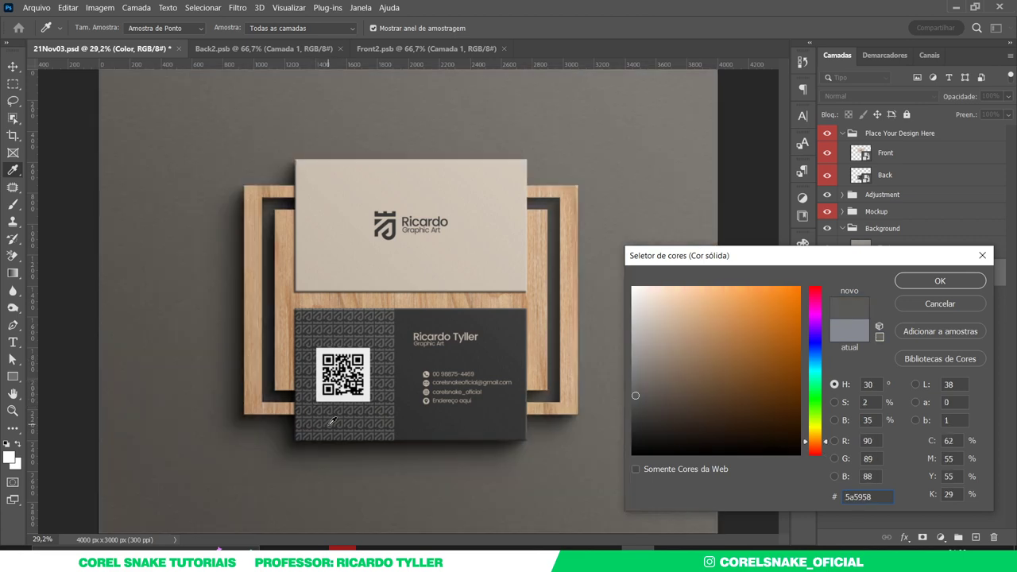
{"action": "left_click", "coordinate": [898, 282]}
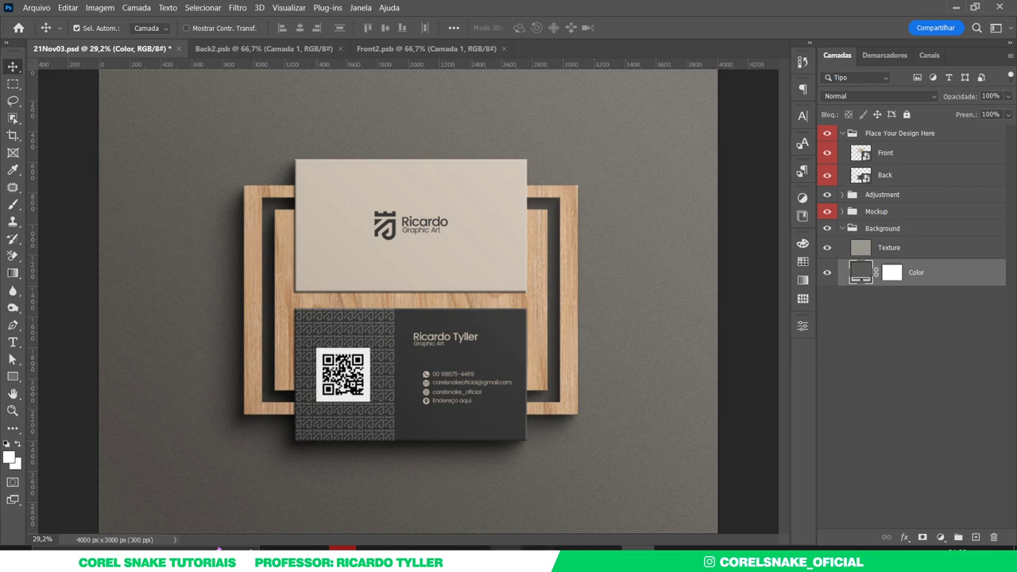
- Fill the QR code's background with beige in CorelDRAW
{"action": "mouse_move", "coordinate": [506, 549]}
{"action": "left_click", "coordinate": [388, 469]}
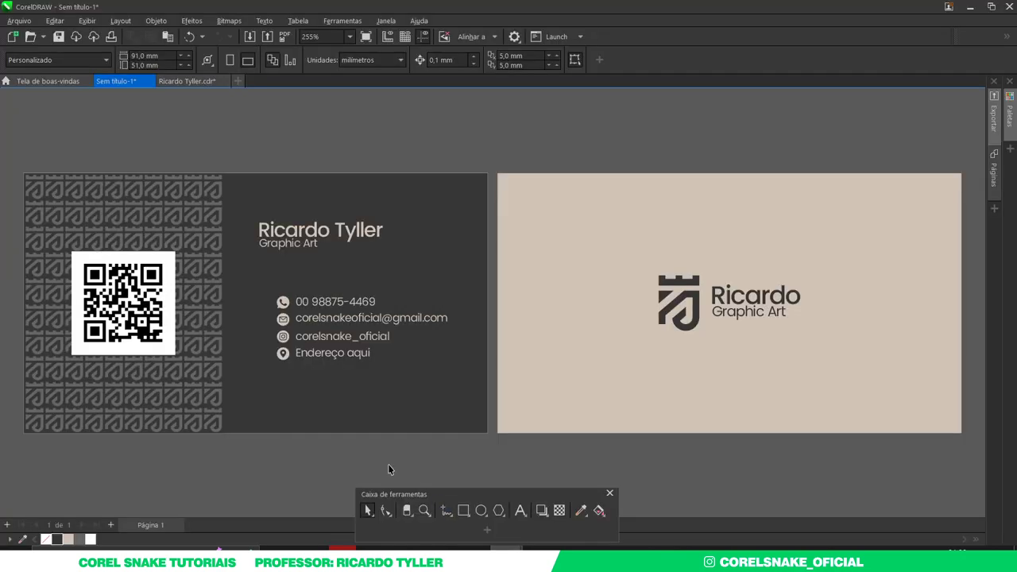
{"action": "left_click", "coordinate": [173, 353]}
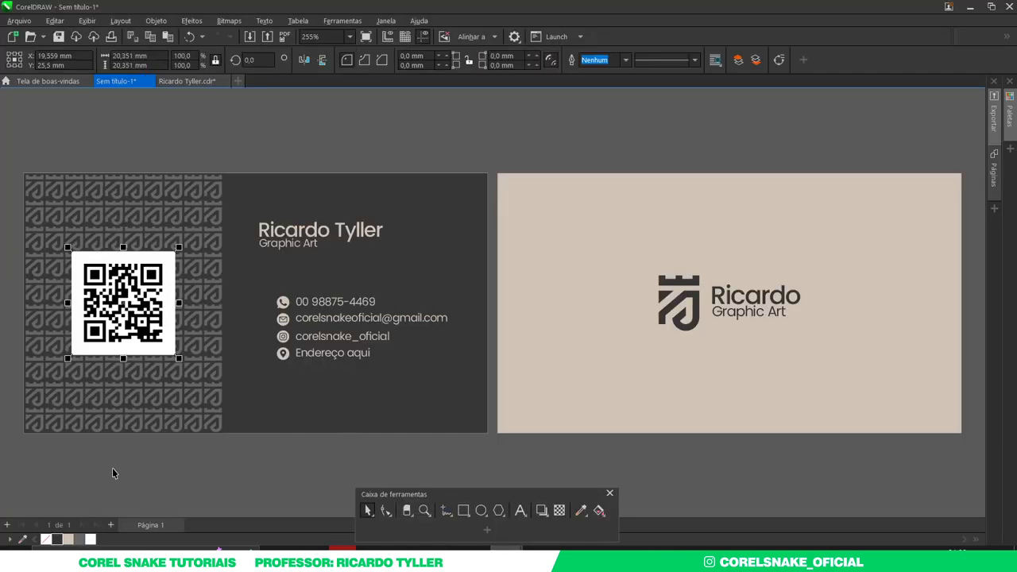
{"action": "left_click", "coordinate": [70, 540]}
{"action": "left_click", "coordinate": [150, 472]}
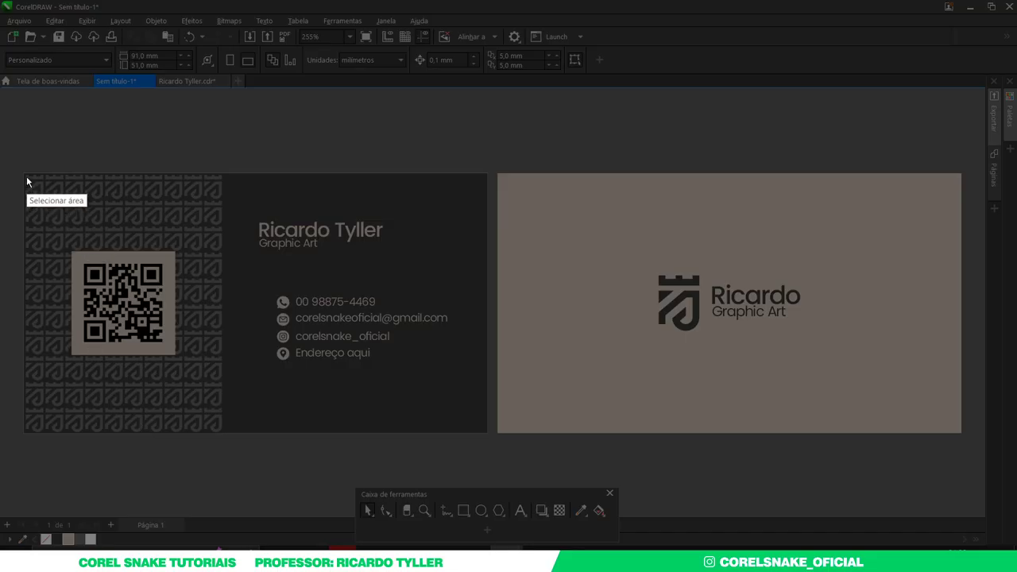
- Capture the updated dark card and return to the Photoshop mockup
{"action": "left_click_drag", "start_coordinate": [24, 173], "coordinate": [487, 433]}
{"action": "key", "text": "ctrl+c"}
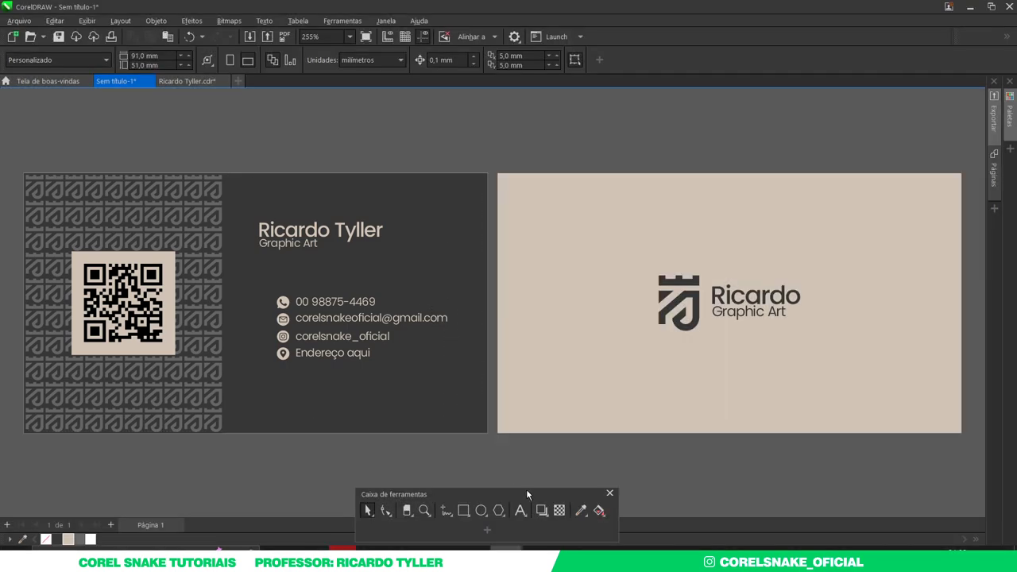
{"action": "left_click", "coordinate": [638, 556]}
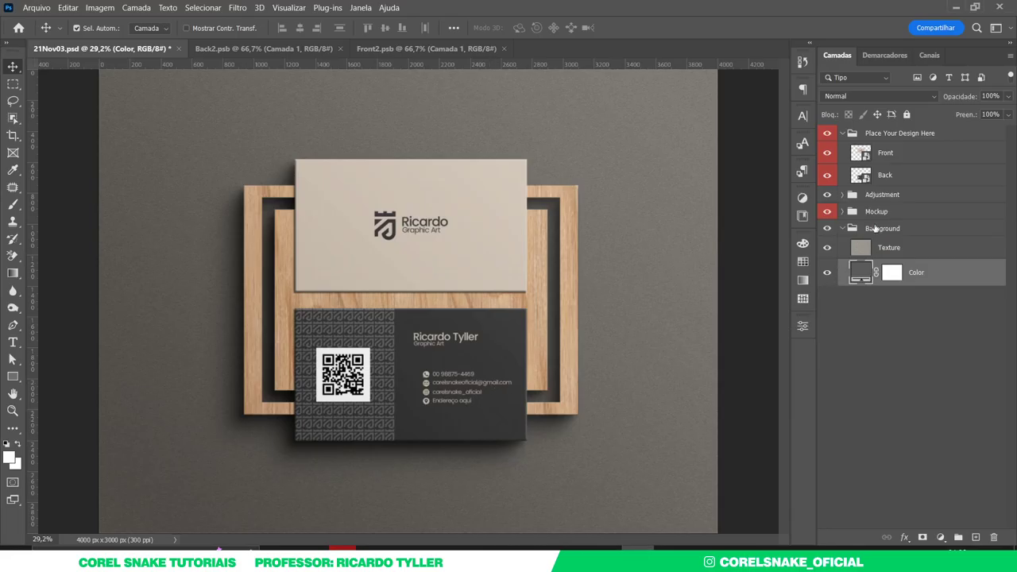
- Paste the beige-QR dark card into the Back smart object, scale and nudge it to fill, and save
{"action": "double_click", "coordinate": [863, 176]}
{"action": "key", "text": "ctrl+v"}
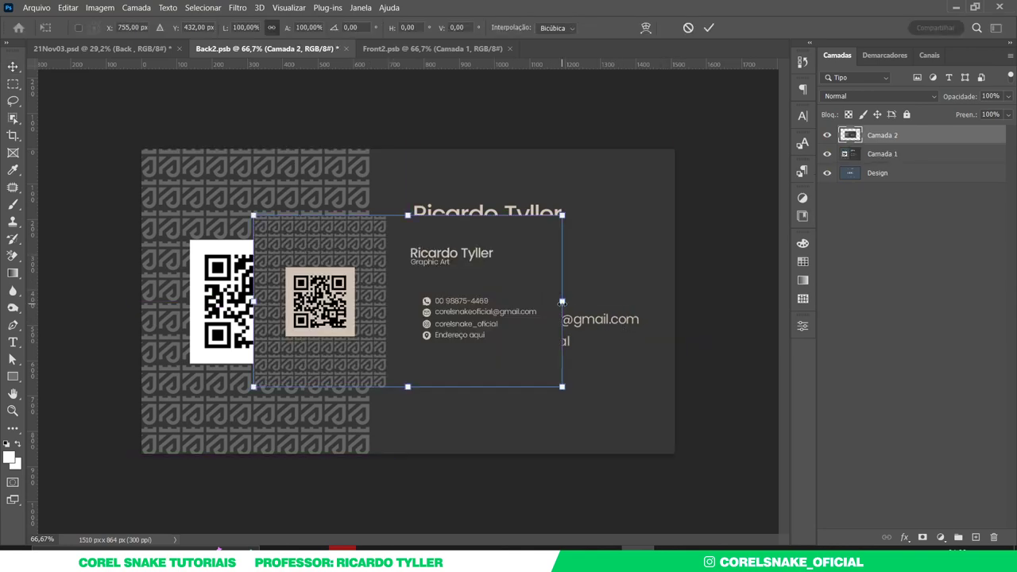
{"action": "left_click_drag", "start_coordinate": [562, 300], "coordinate": [680, 356]}
{"action": "key", "text": "Return"}
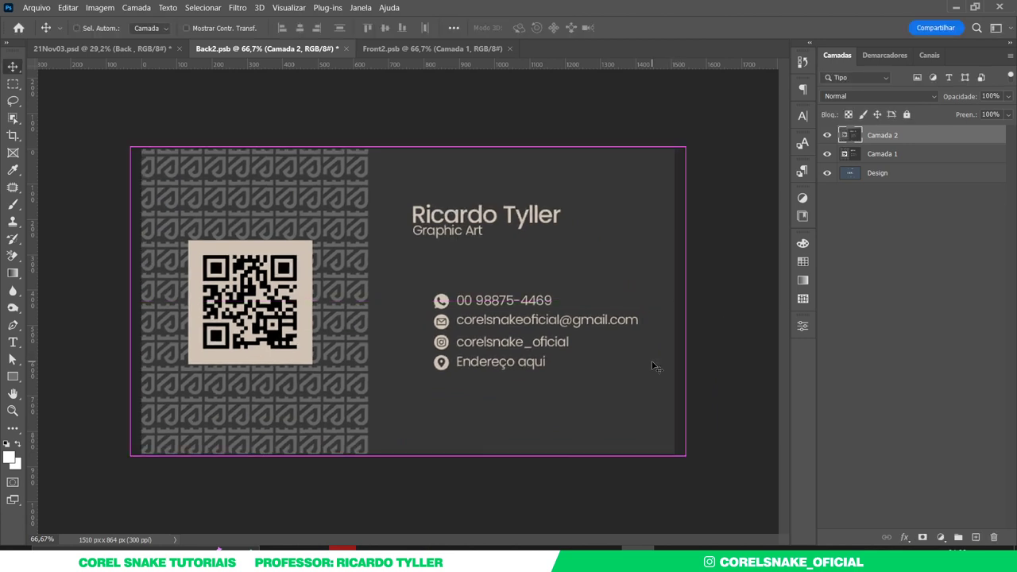
{"action": "left_click_drag", "start_coordinate": [390, 291], "coordinate": [401, 289]}
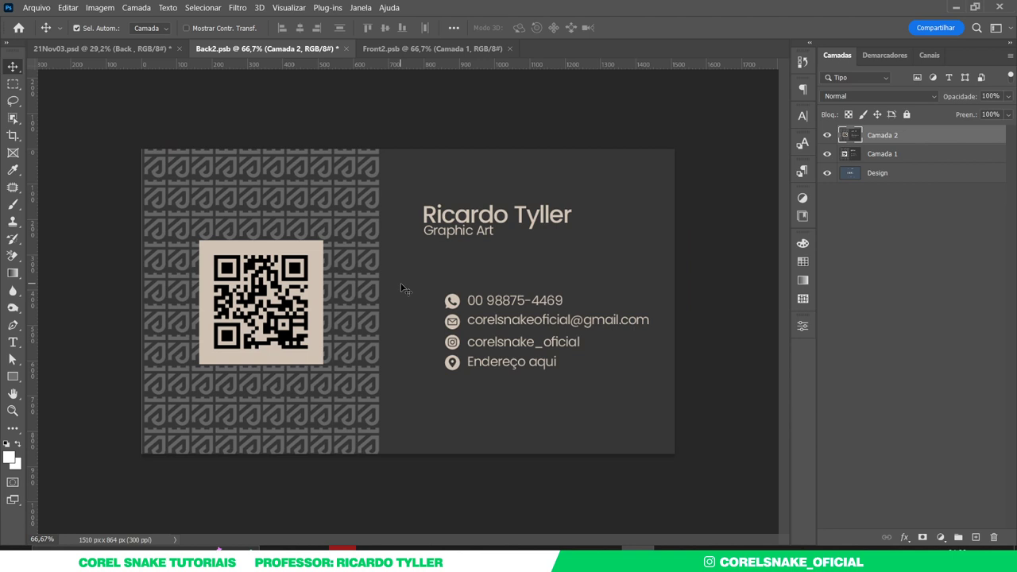
{"action": "key", "text": "ctrl+s"}
{"action": "left_click", "coordinate": [159, 50]}
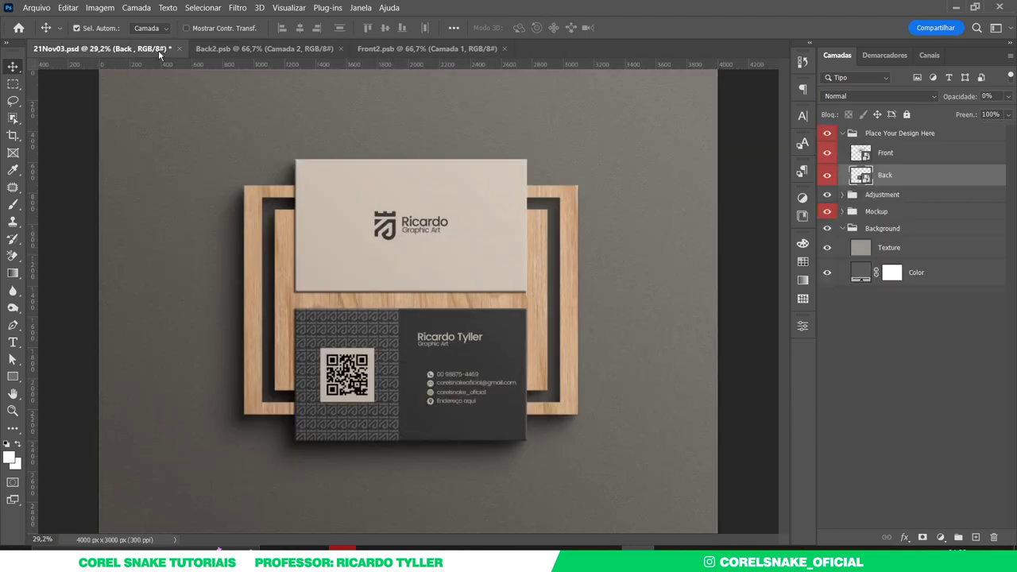
{"action": "left_click", "coordinate": [763, 371]}
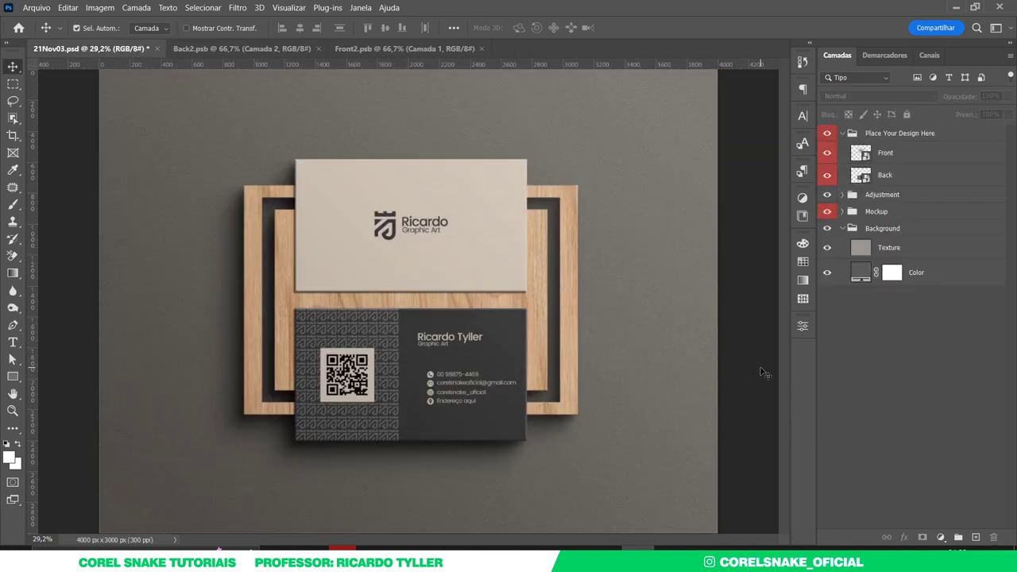